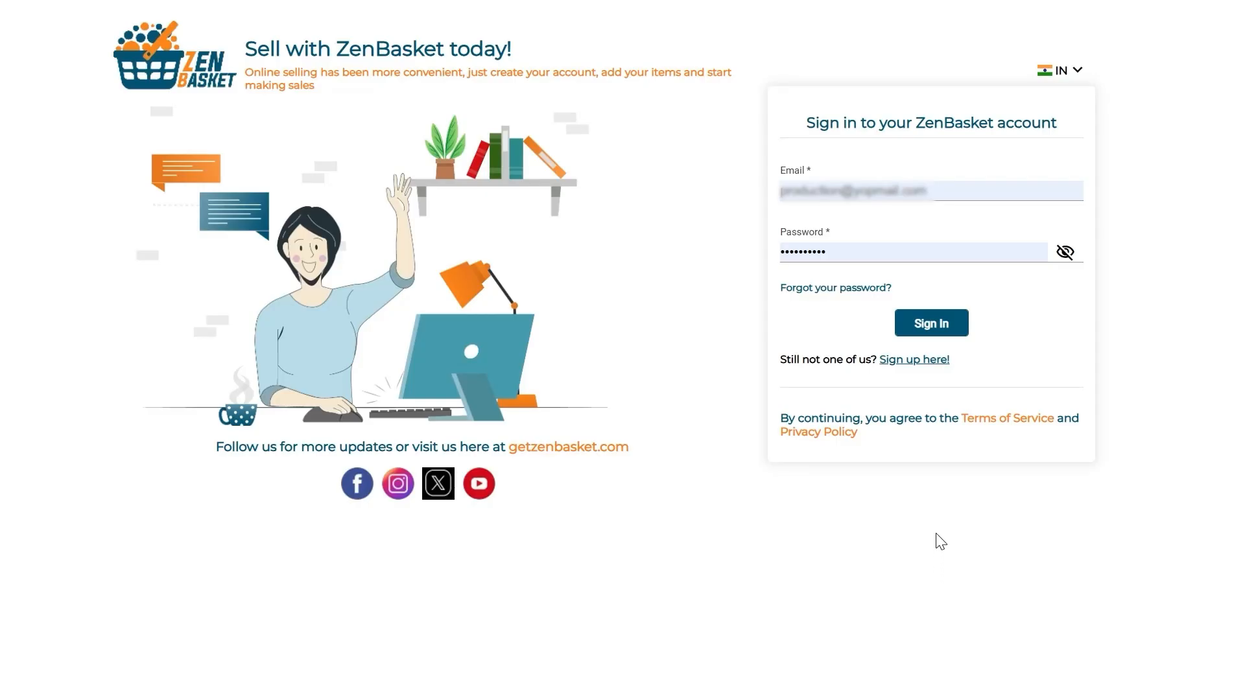
Sign in to the store dashboard with the prefilled credentials and start editing the current site theme.
click(921, 332)
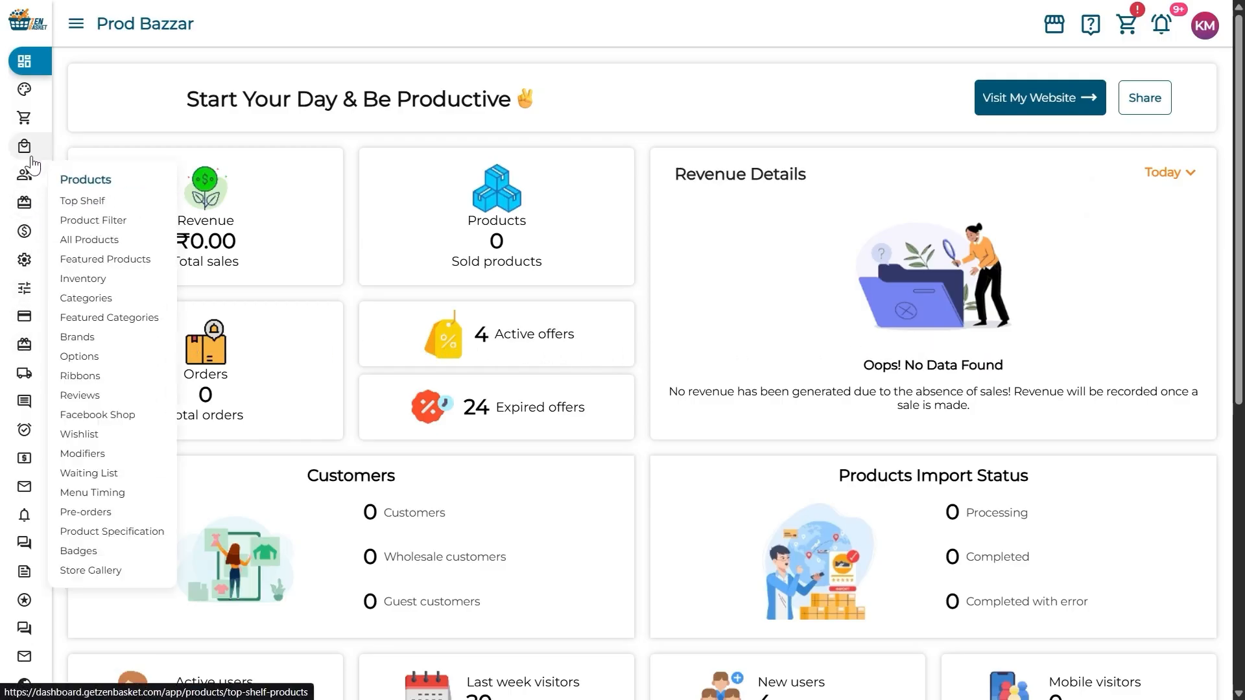
click(27, 96)
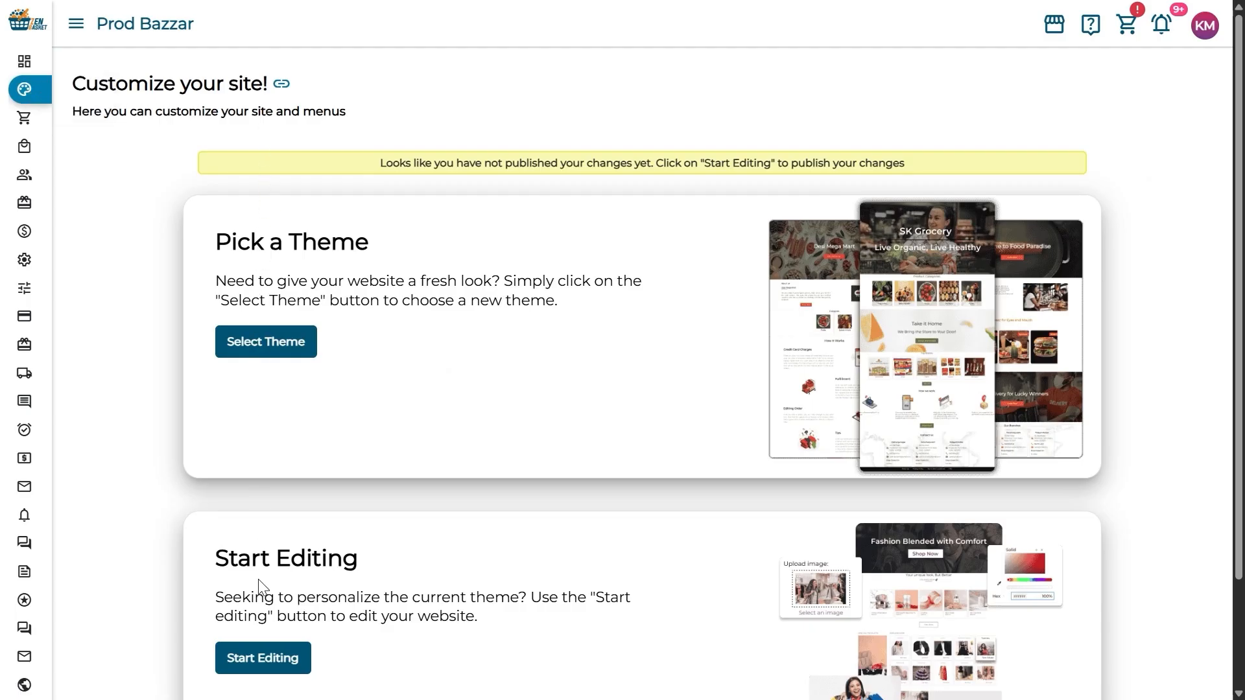
click(261, 657)
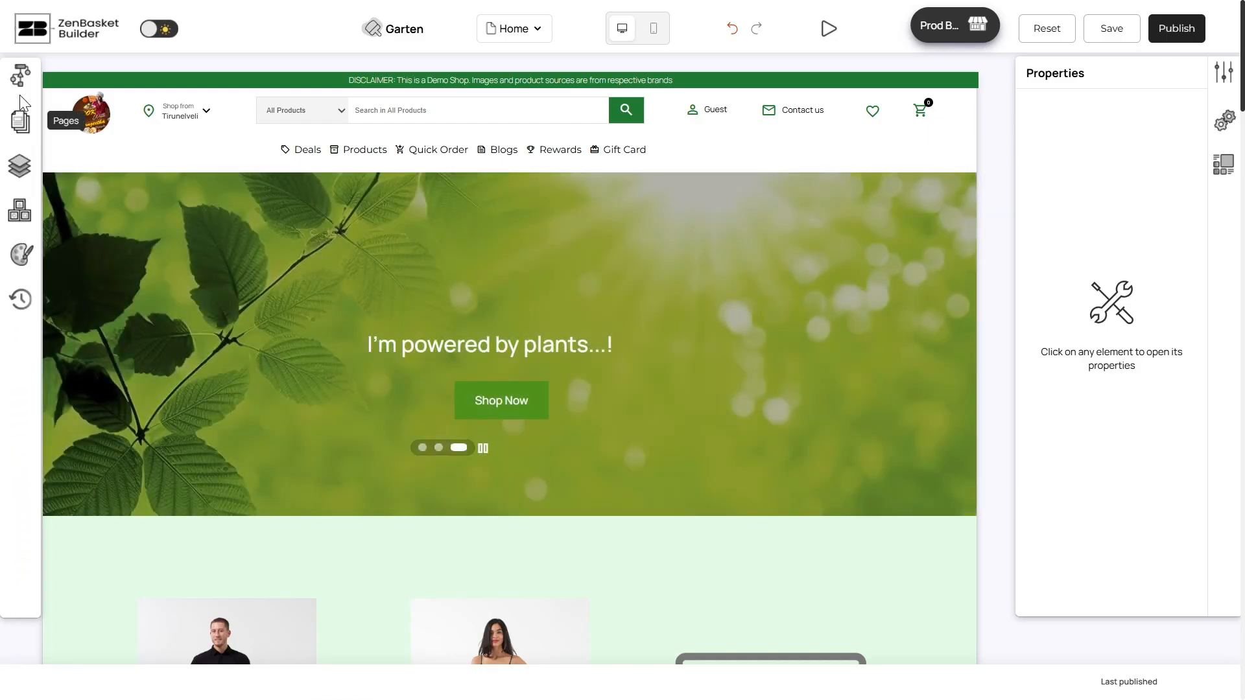
Show the slider designs among the advanced elements that can be added to the page.
click(20, 81)
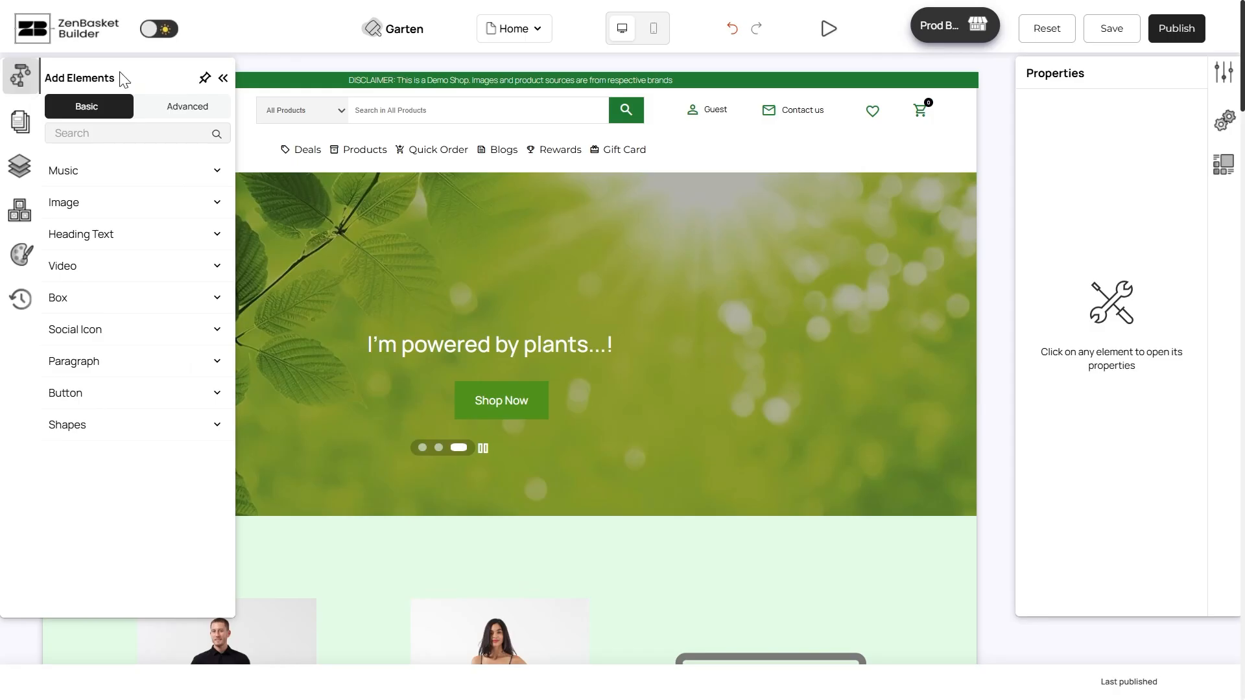
click(186, 107)
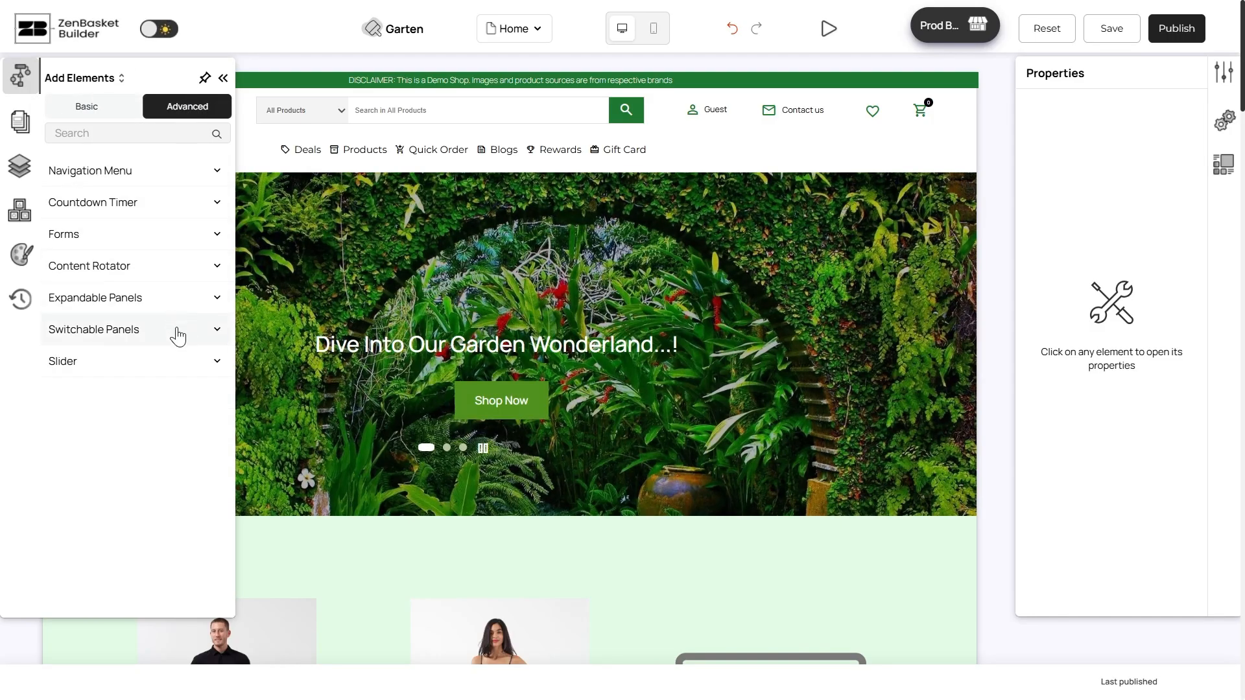
click(172, 363)
scroll(172, 363, down, 3)
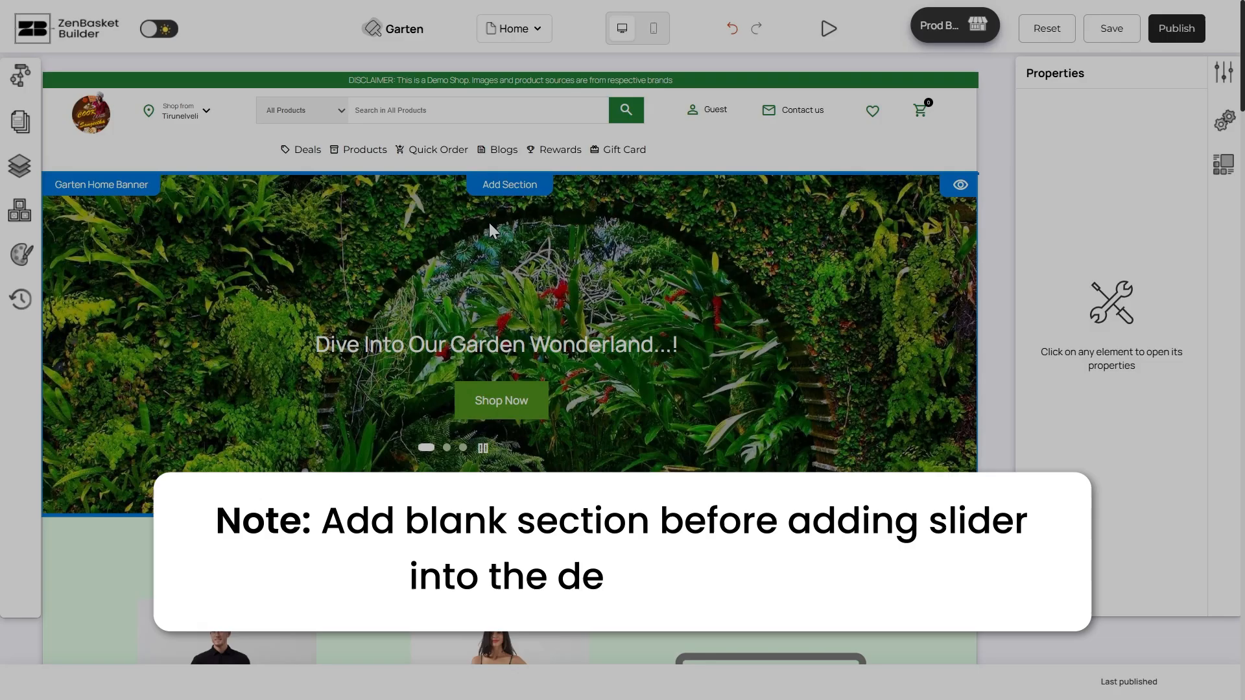
Place the Summer Collection slider in a new blank section above the home banner, extending the section's height to fit it.
click(511, 188)
click(550, 290)
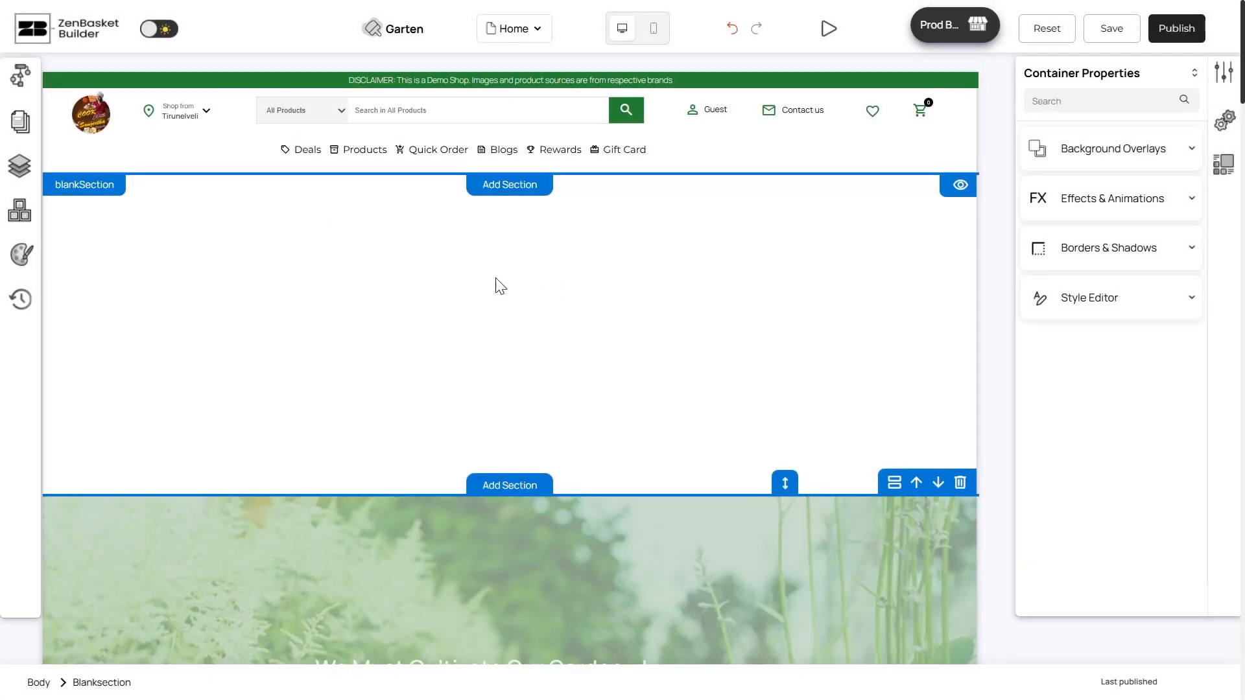
click(29, 87)
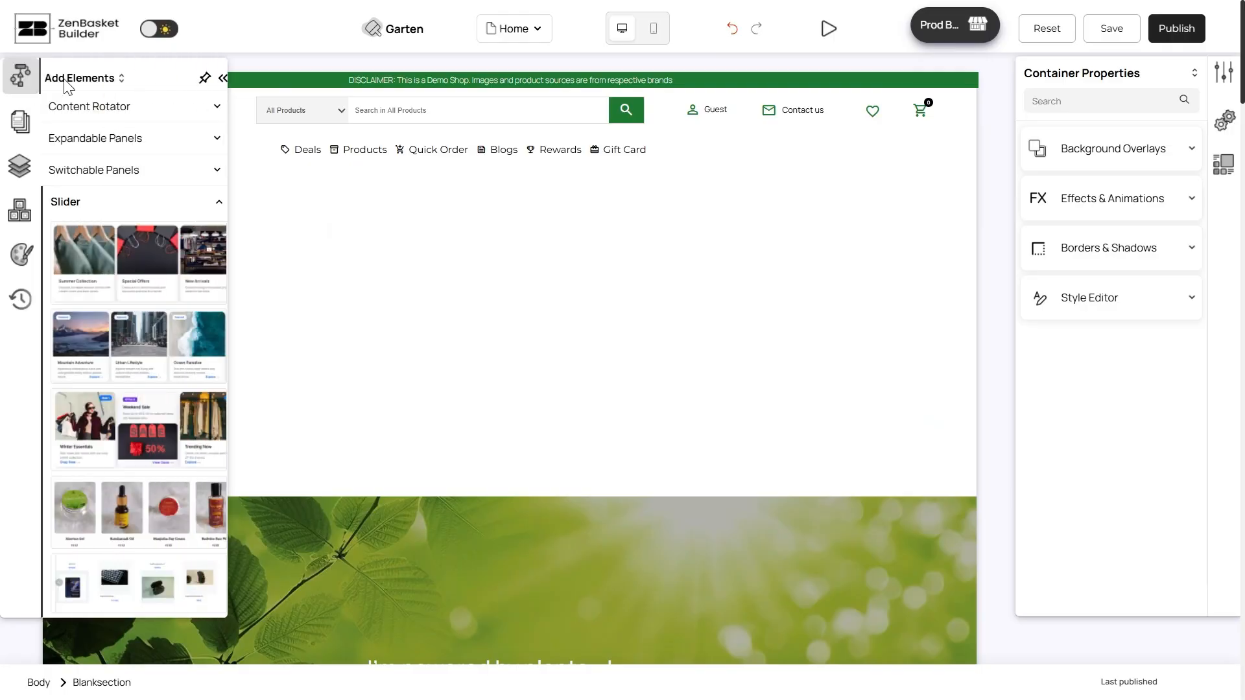
drag(207, 247, 400, 253)
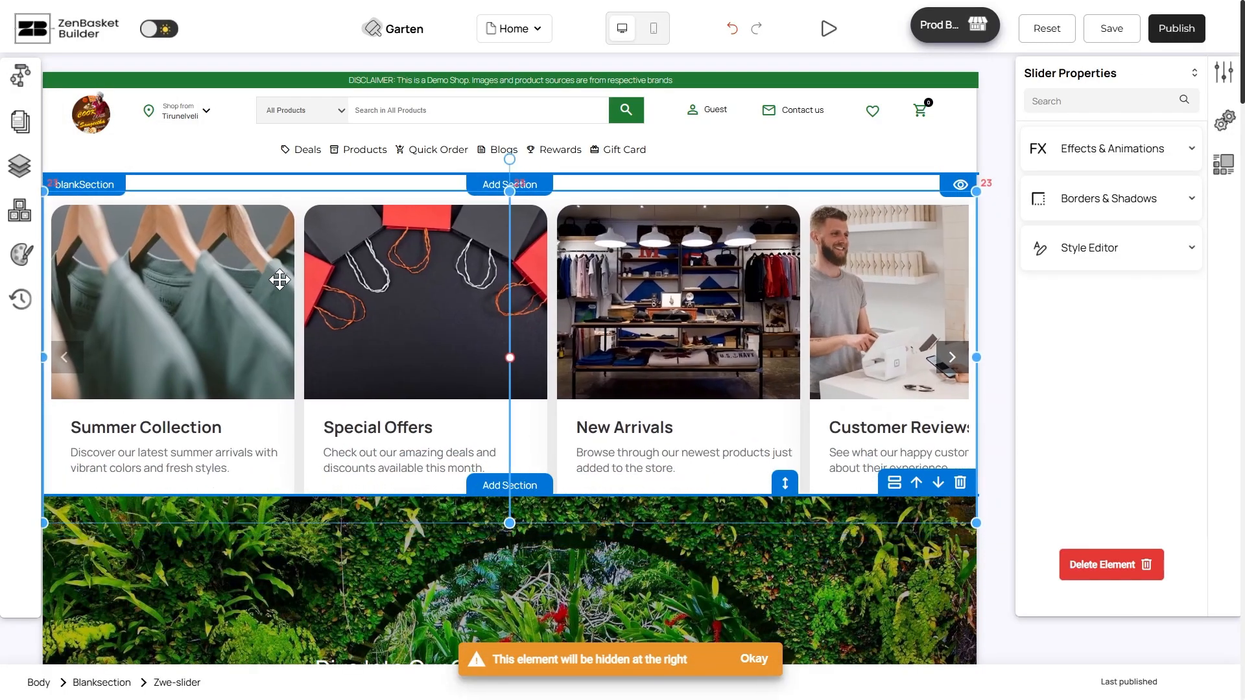
drag(783, 486, 785, 555)
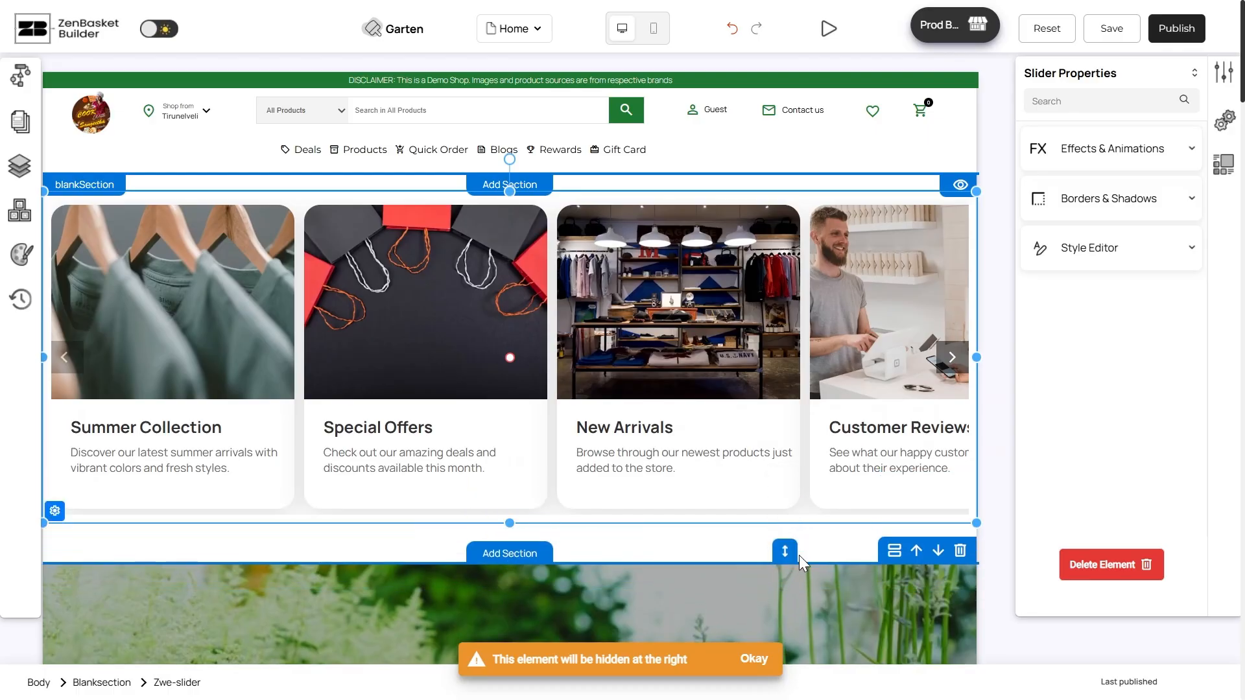
Insert a blank section below the Summer Collection slider and place the Mountain Adventure slider in it.
click(505, 553)
click(589, 610)
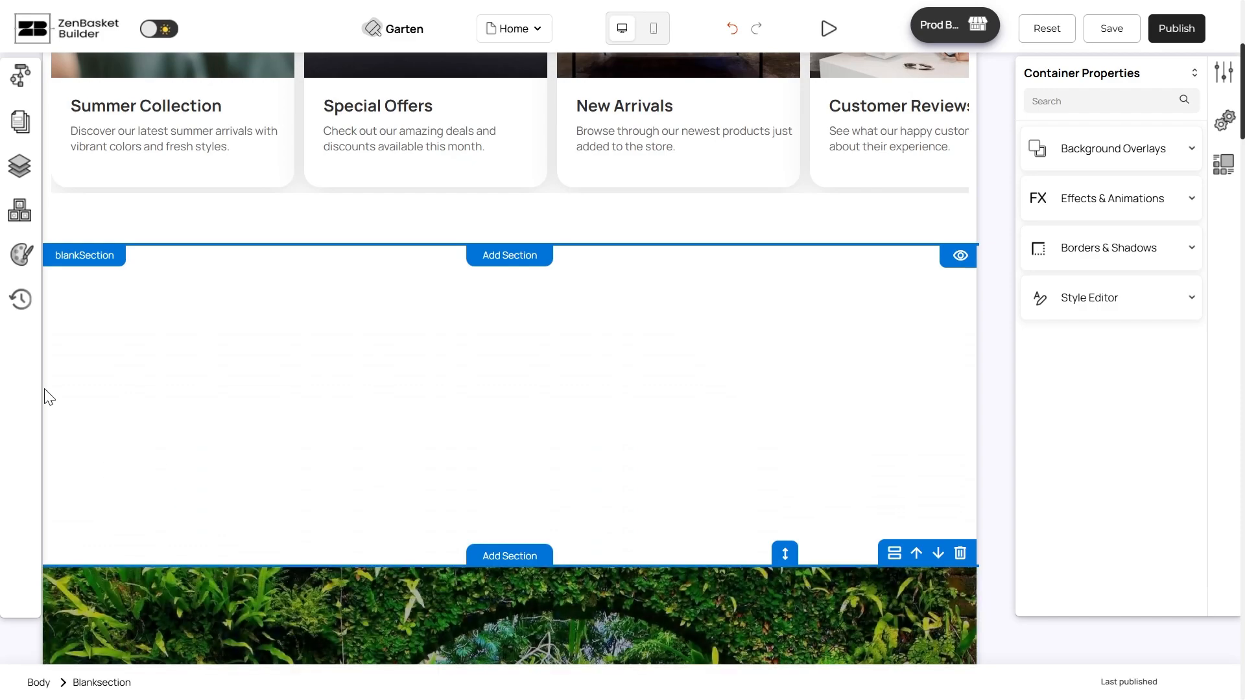
click(20, 74)
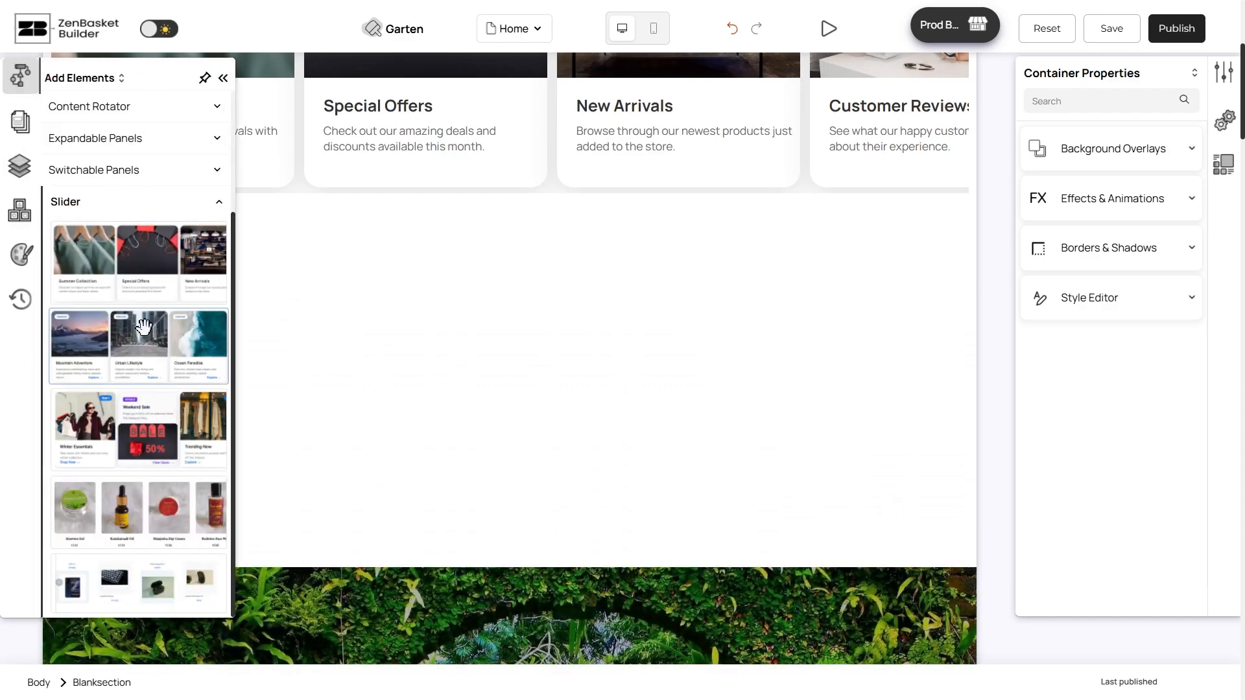
drag(142, 344, 633, 408)
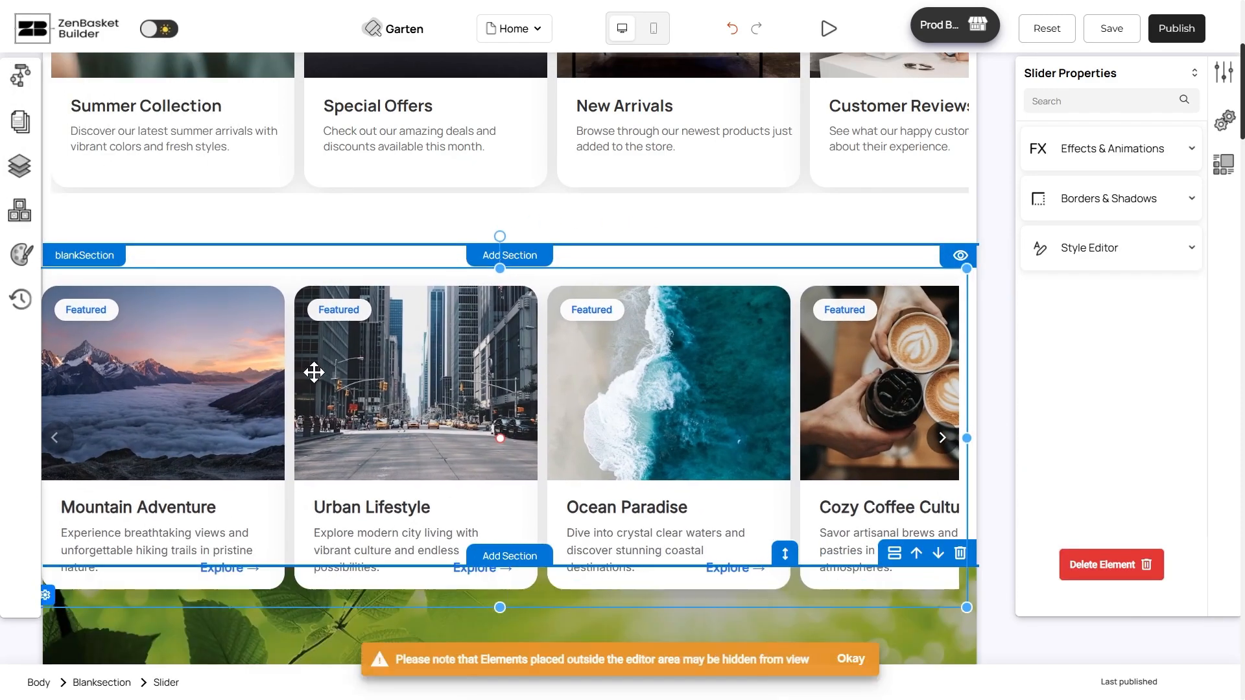
Insert a blank section below the Mountain Adventure slider and place the Odd-Even Slider in it.
scroll(312, 364, down, 3)
click(486, 388)
click(561, 450)
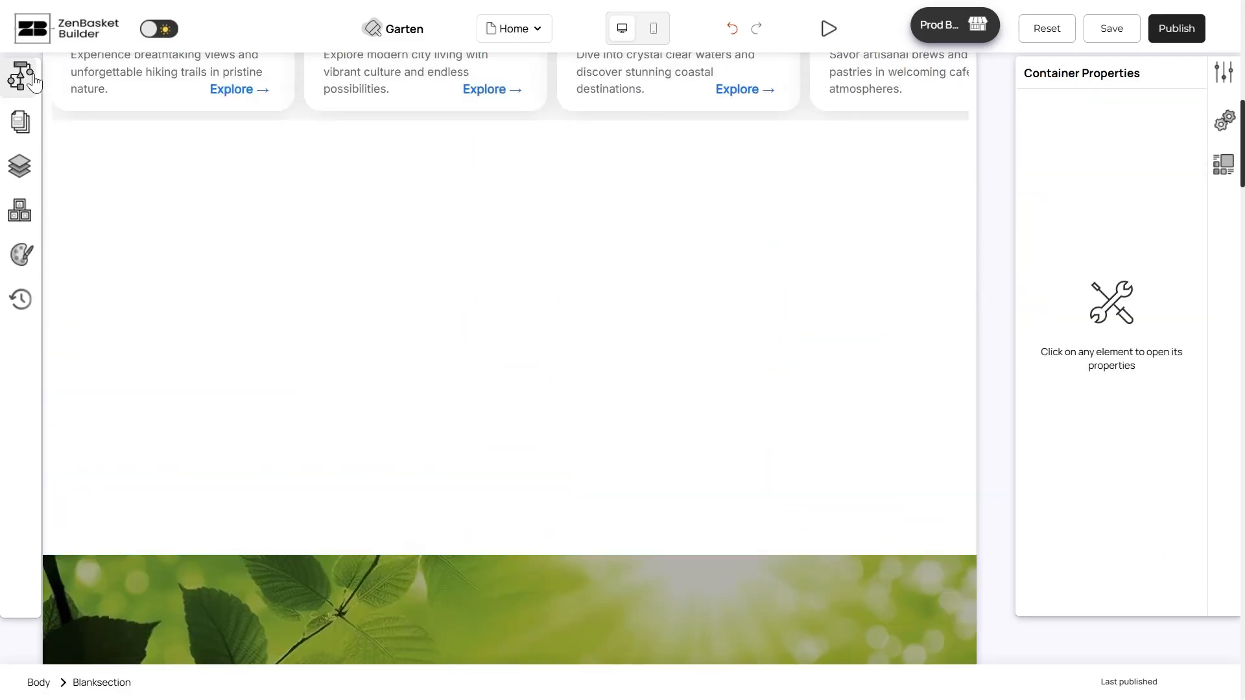
click(31, 78)
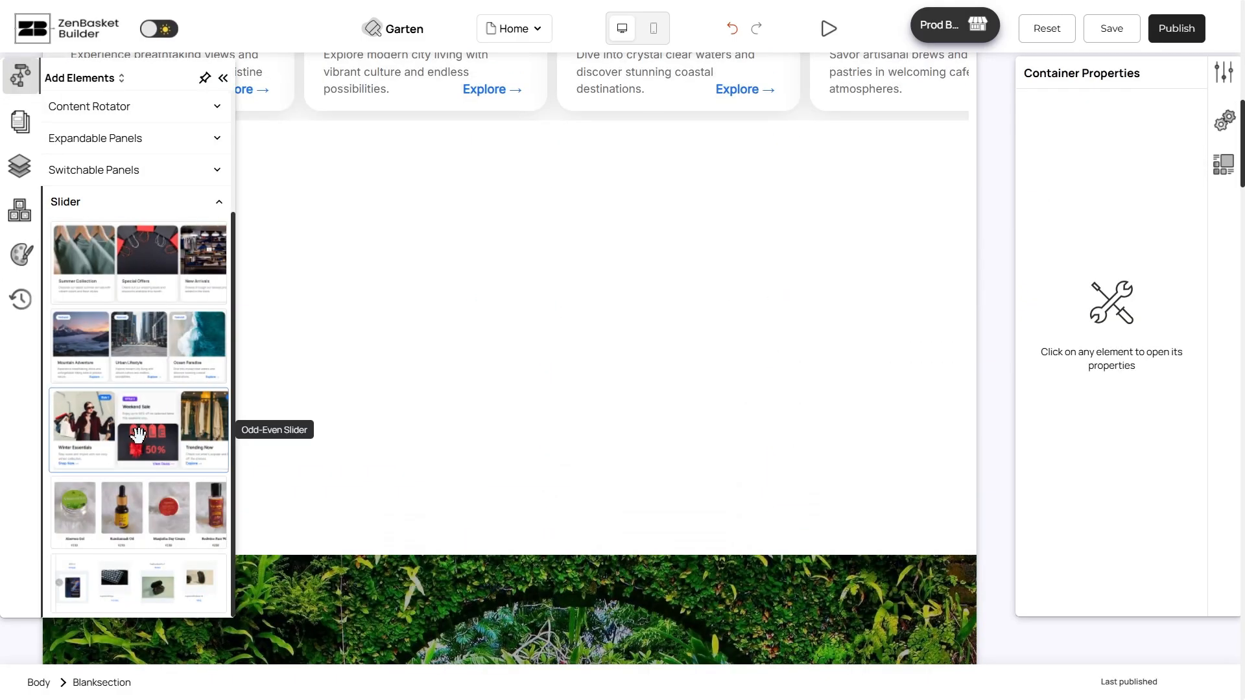
click(206, 417)
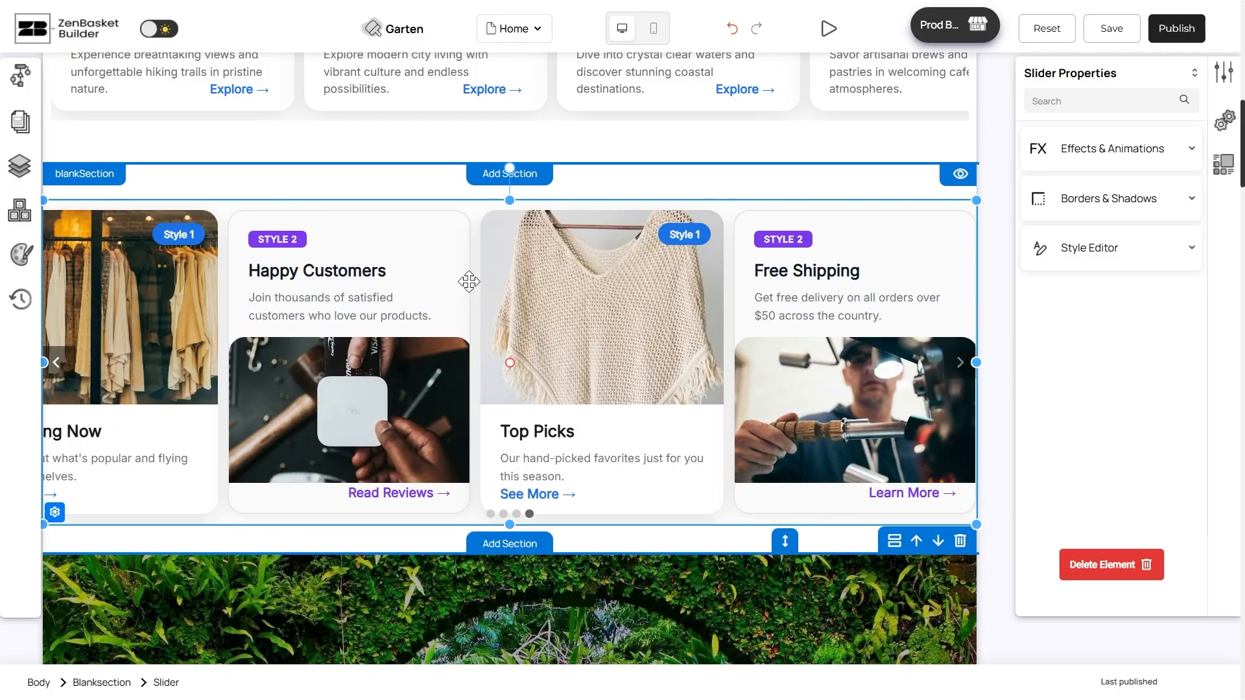
Open the Summer Collection slider for slide editing, then hide its first slide and show it again.
scroll(469, 282, up, 10)
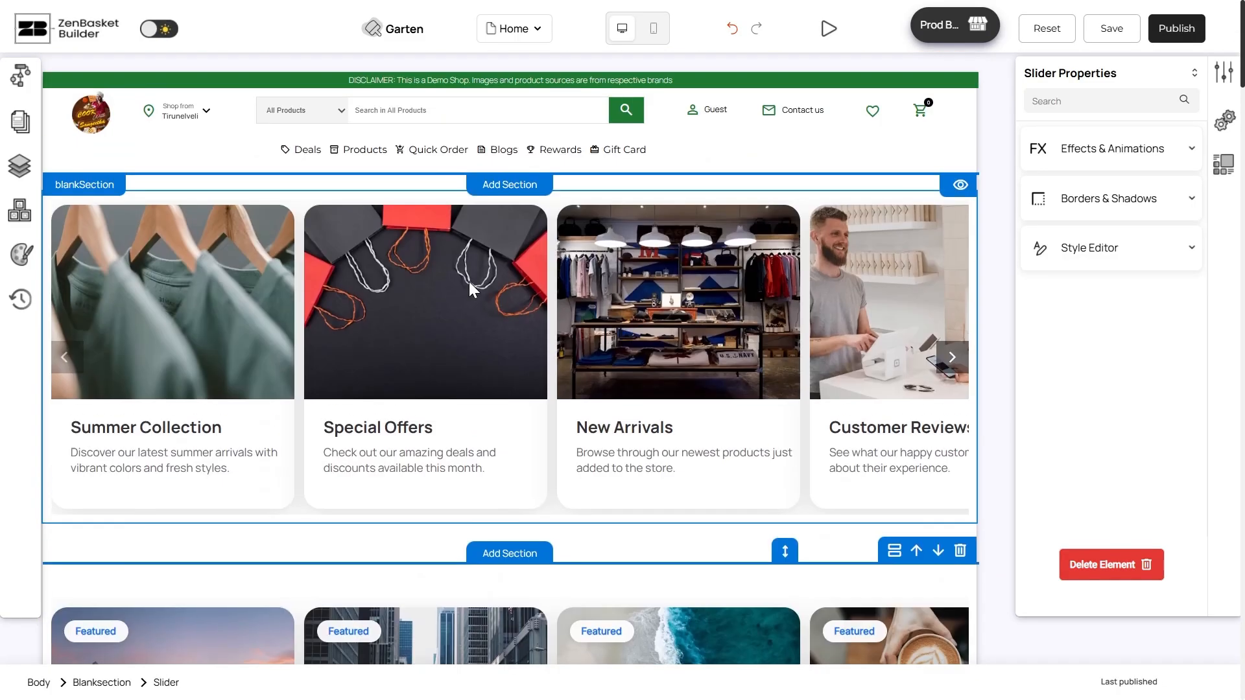
click(468, 282)
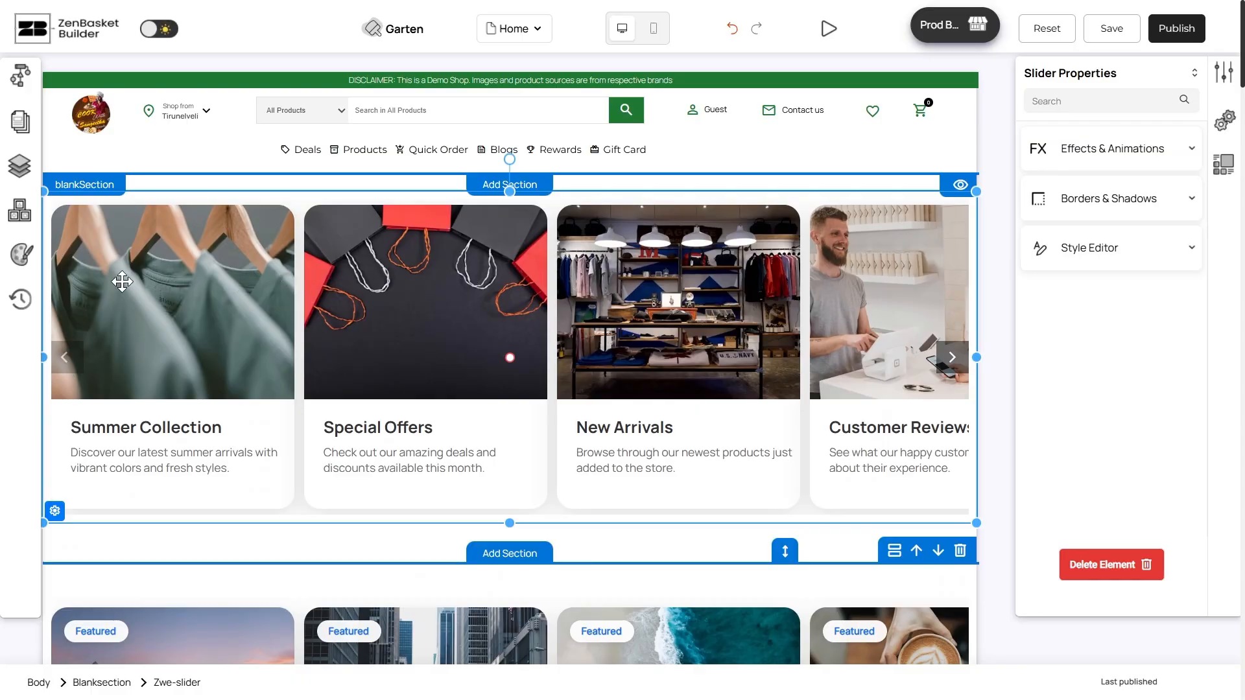
click(54, 511)
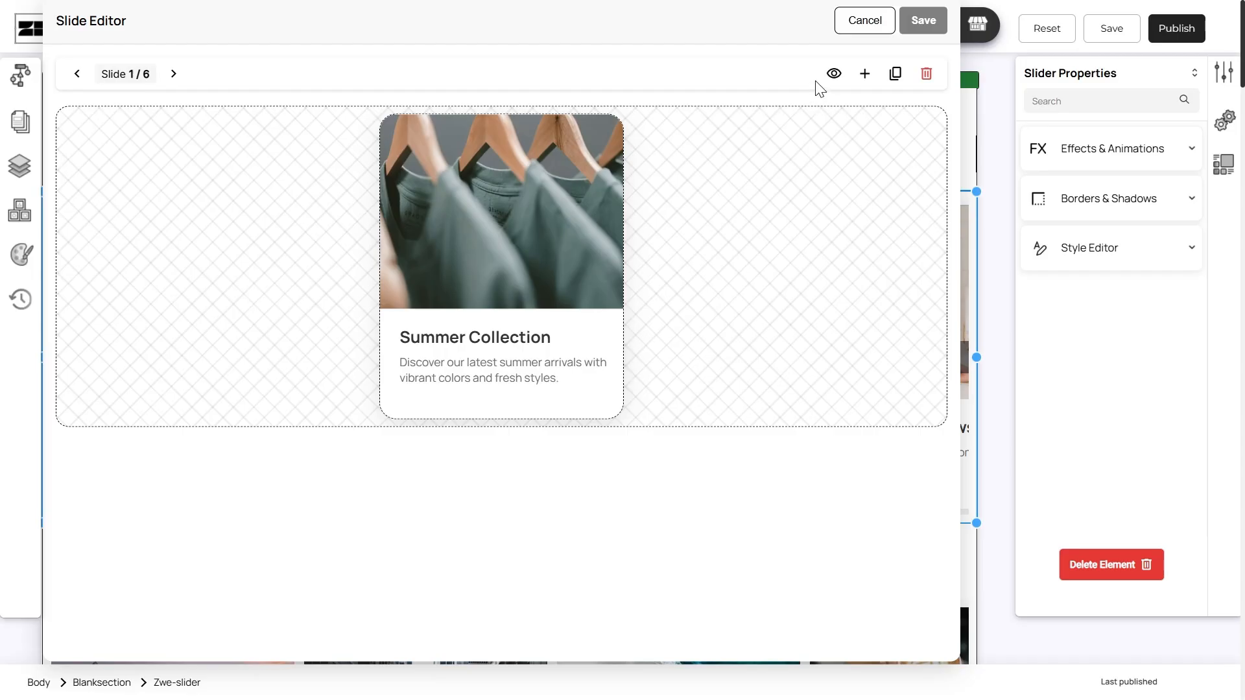
click(835, 75)
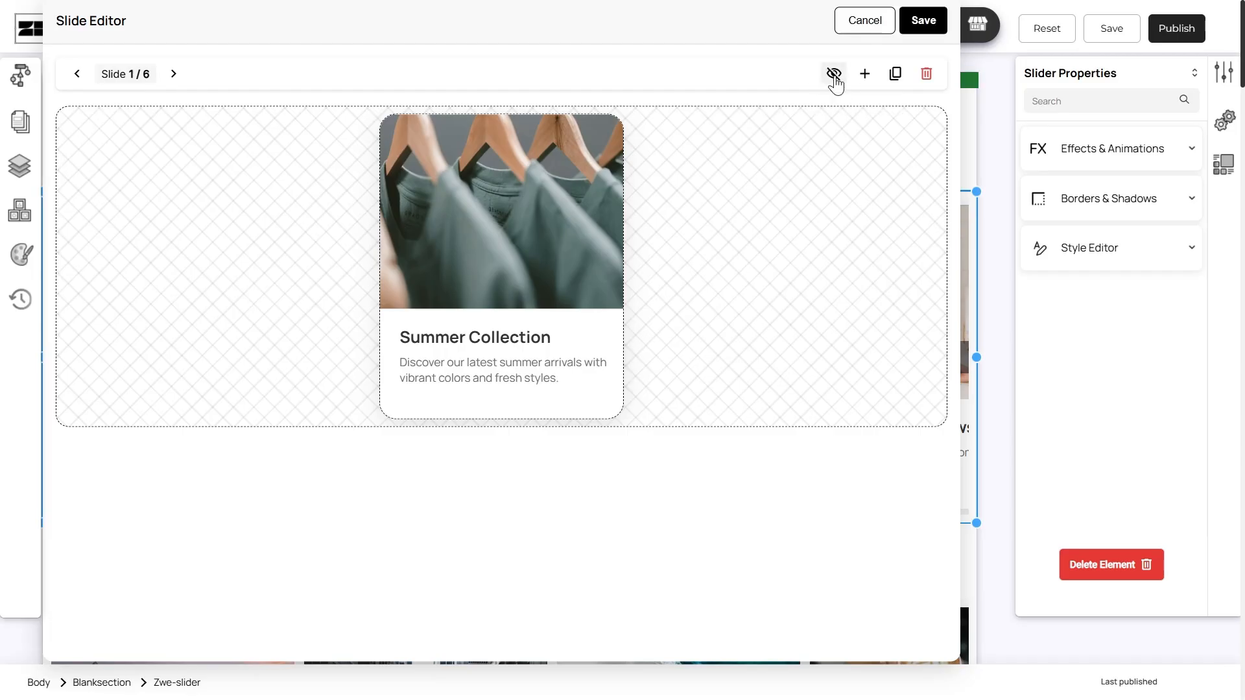
click(836, 78)
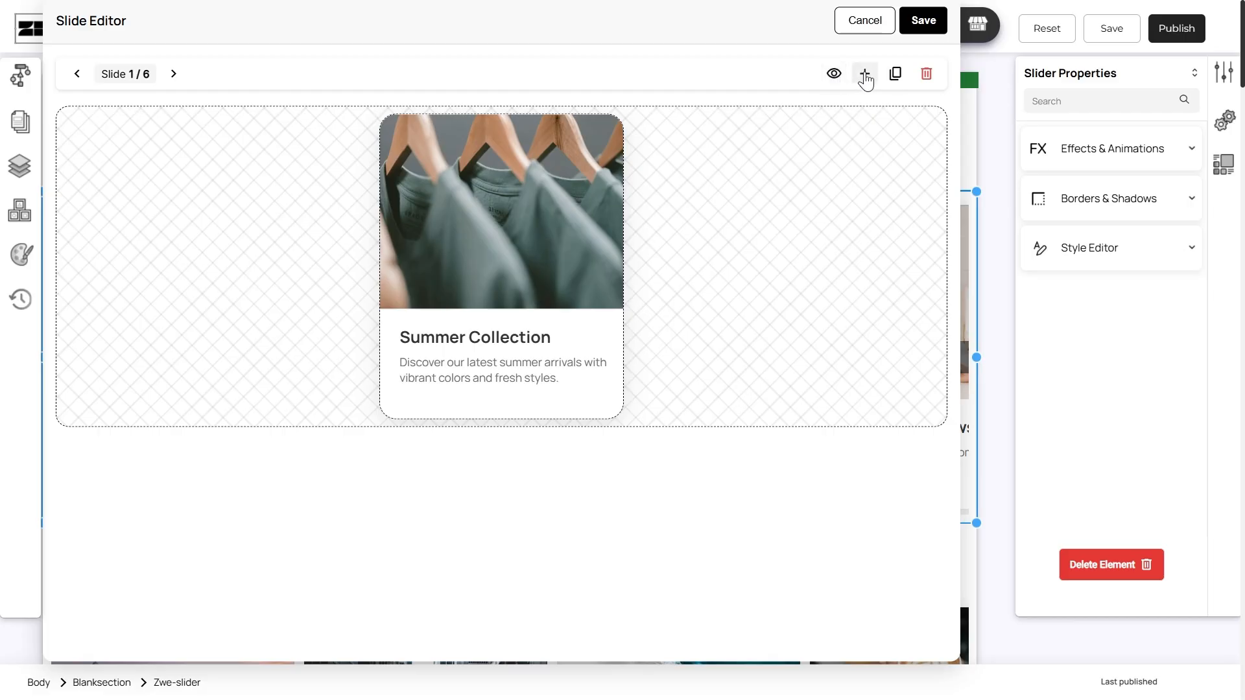
Add a blank slide after the Summer Collection slide and delete it again.
click(865, 75)
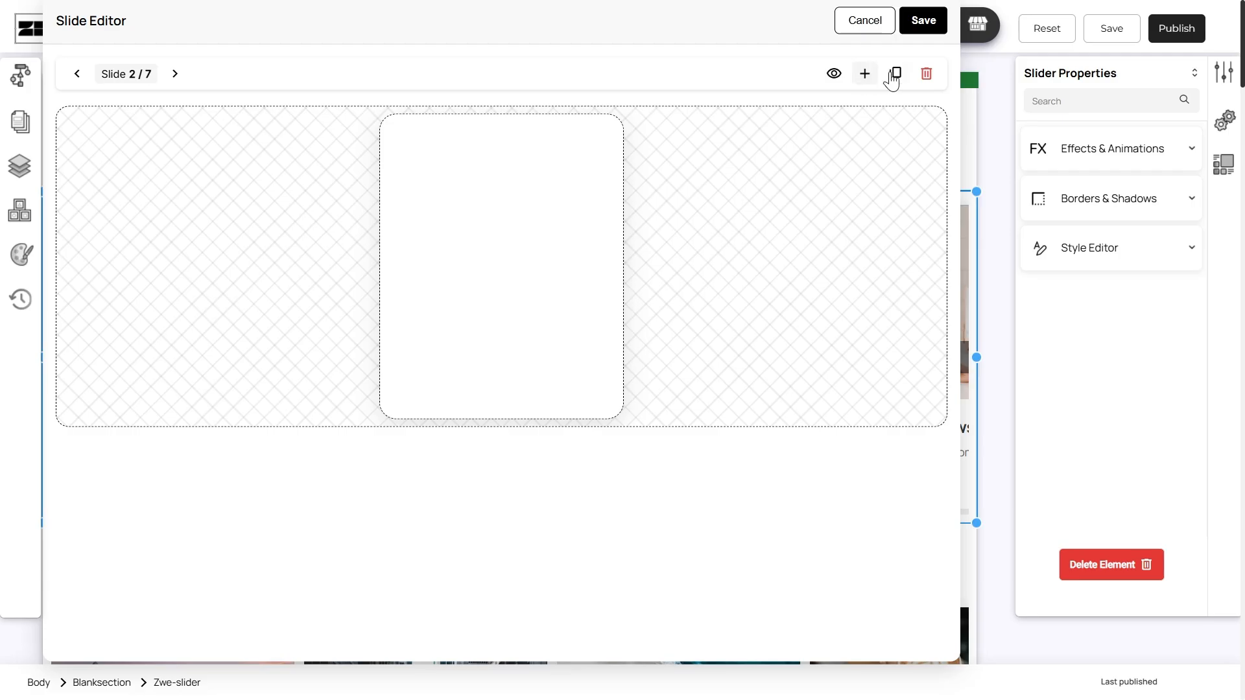
click(926, 75)
click(682, 387)
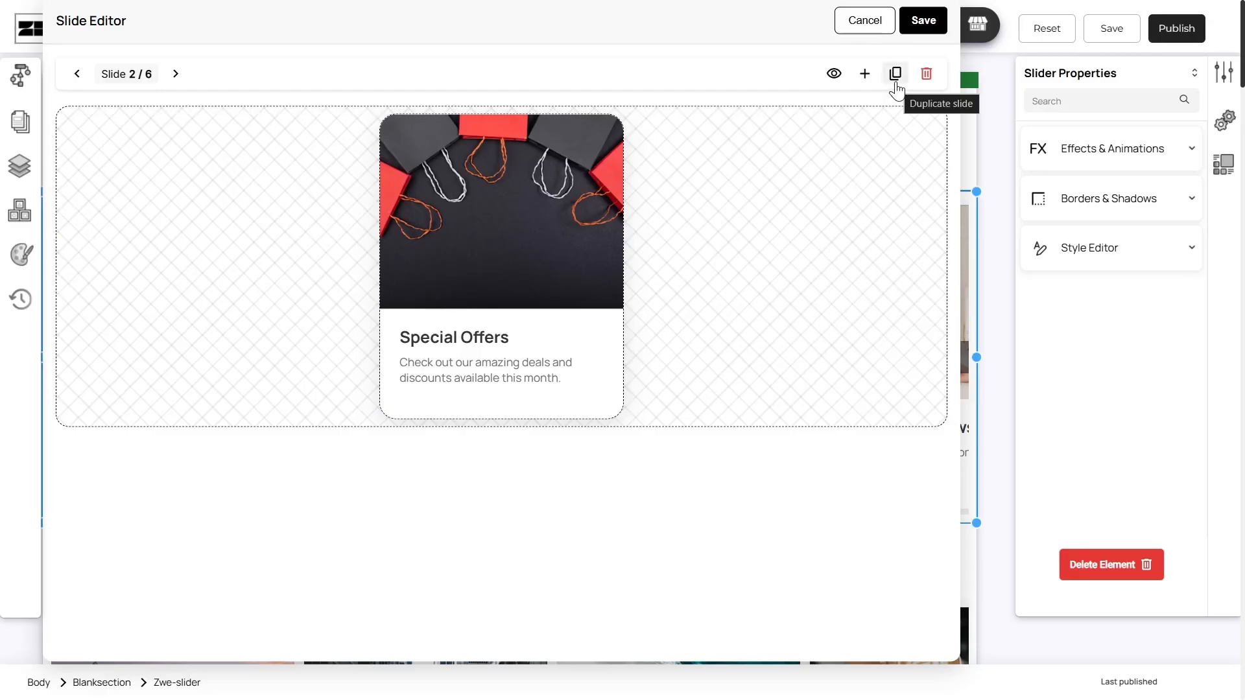
Duplicate the Special Offers slide twice and delete one copy, discarding all slide edits on closing the editor.
click(895, 75)
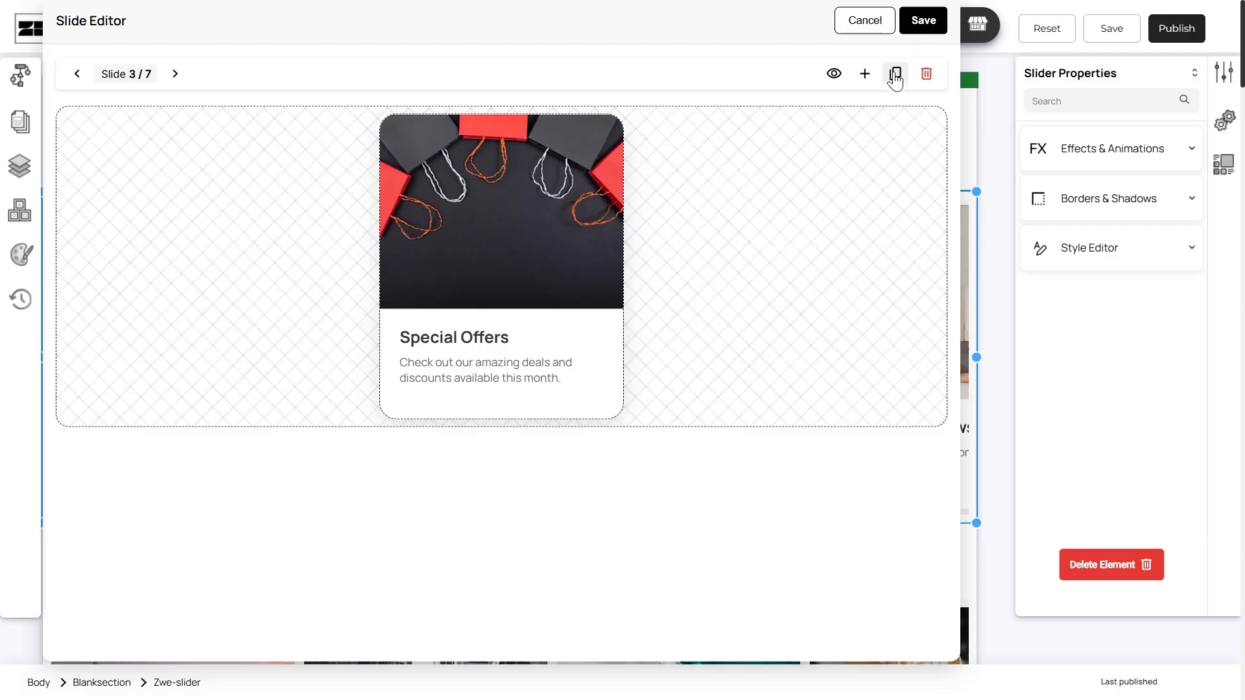
click(895, 76)
click(927, 75)
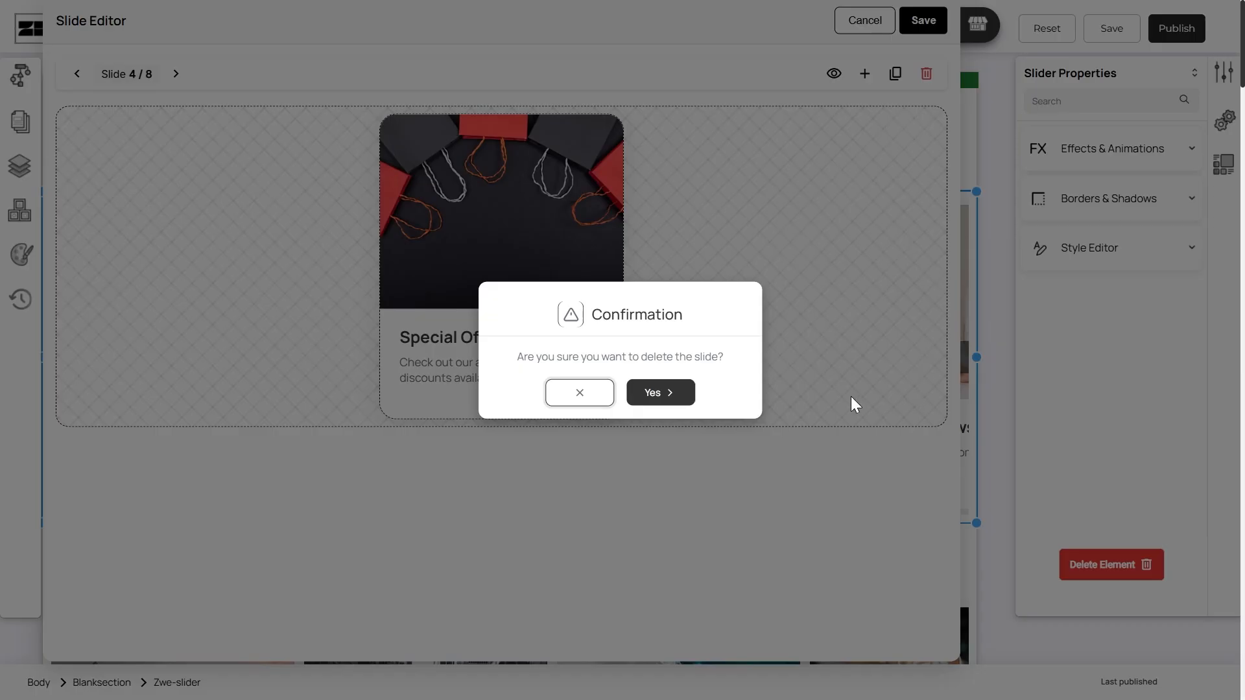
click(671, 394)
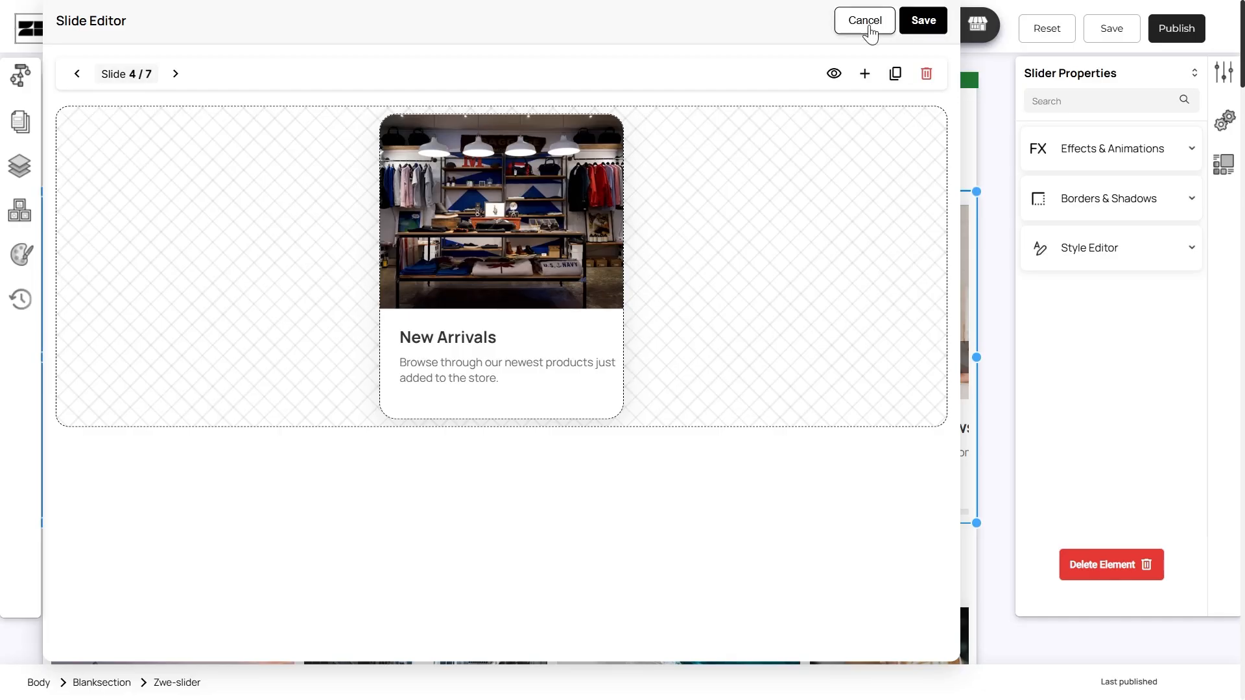
click(869, 32)
click(673, 389)
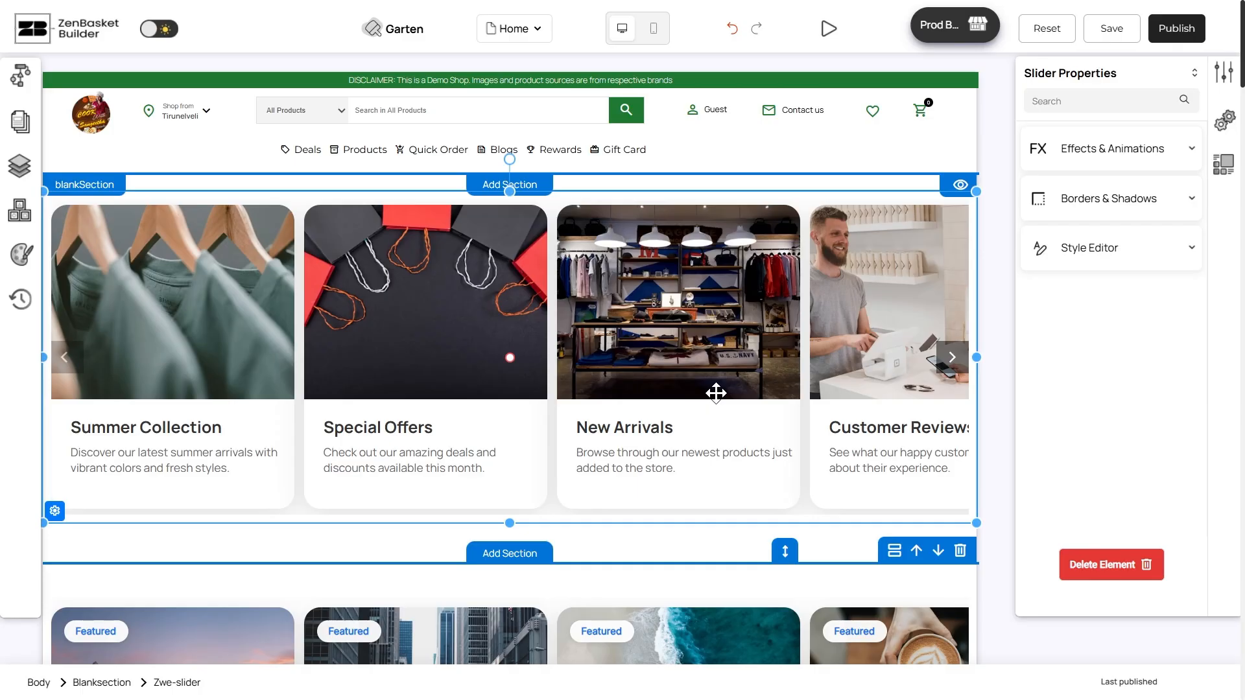
Open the Mountain Adventure slider for slide editing.
scroll(715, 393, down, 5)
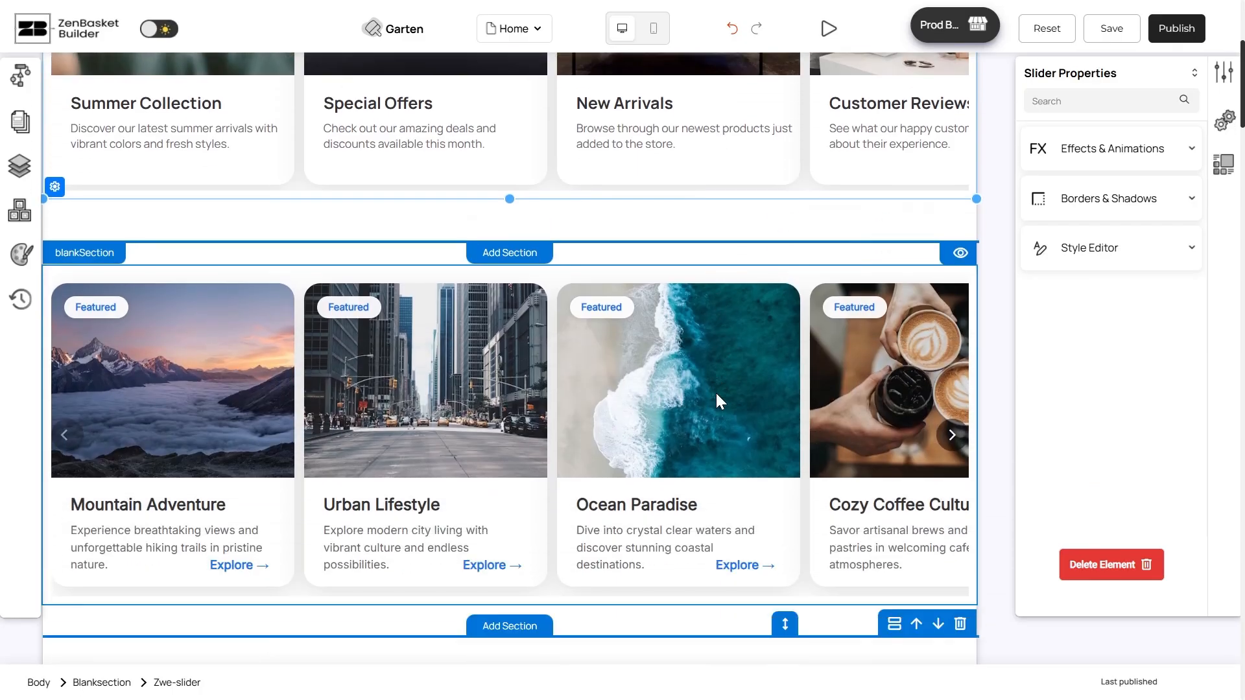
click(716, 392)
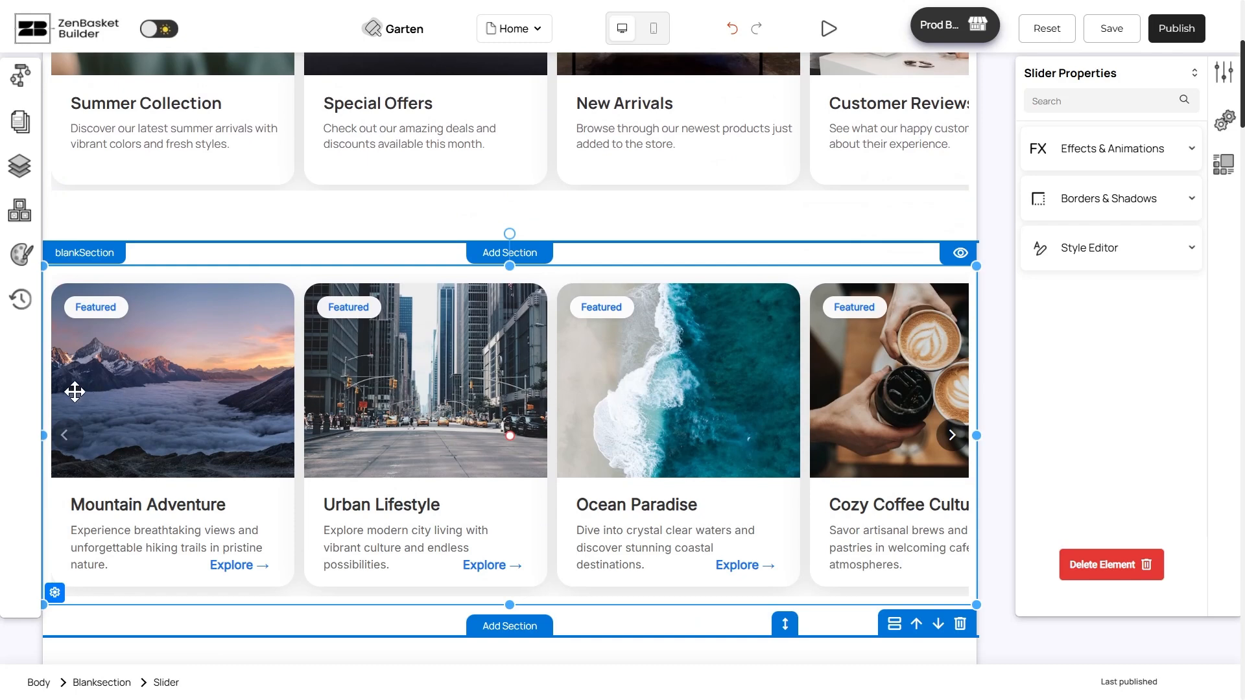
click(56, 599)
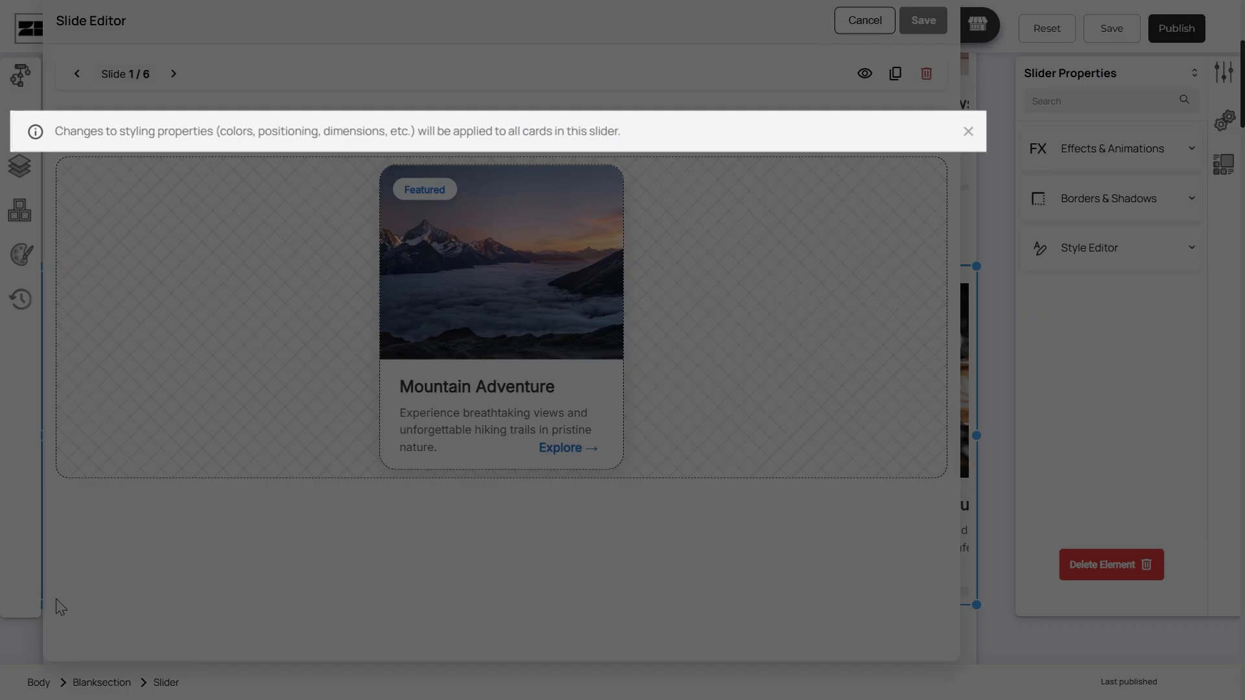
Inspect the first slide's heading, description and image, and show the image's background overlay settings.
click(434, 595)
click(431, 388)
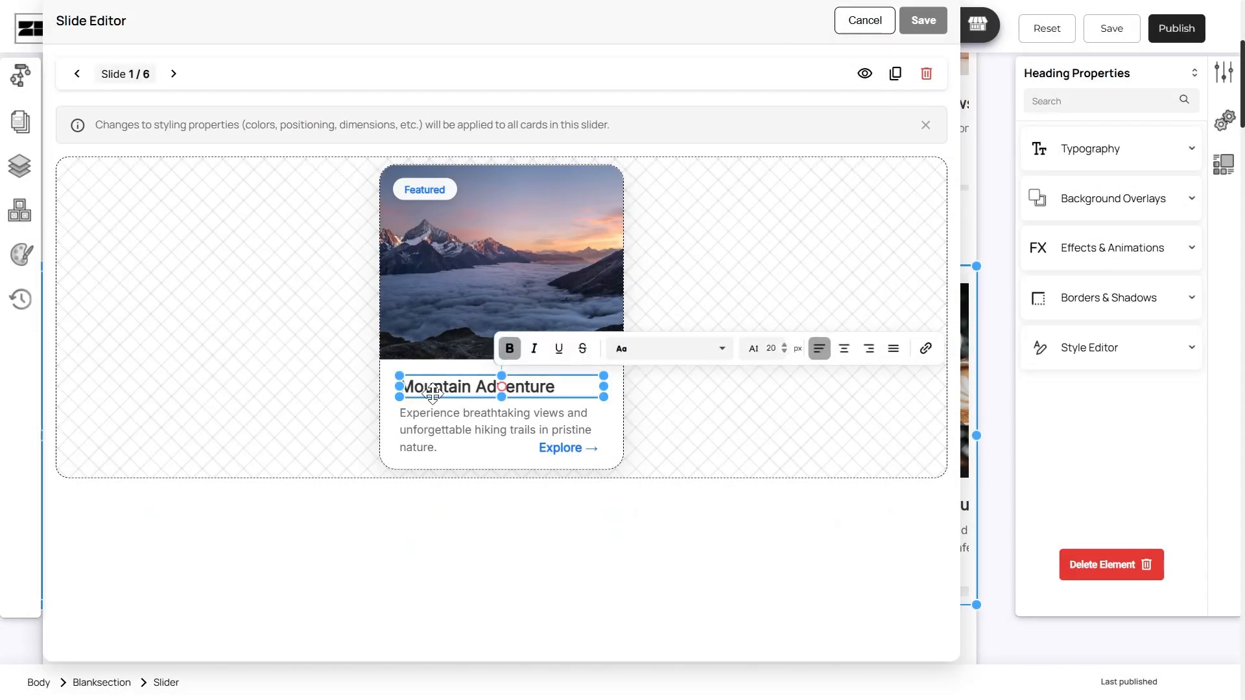
click(433, 420)
click(434, 287)
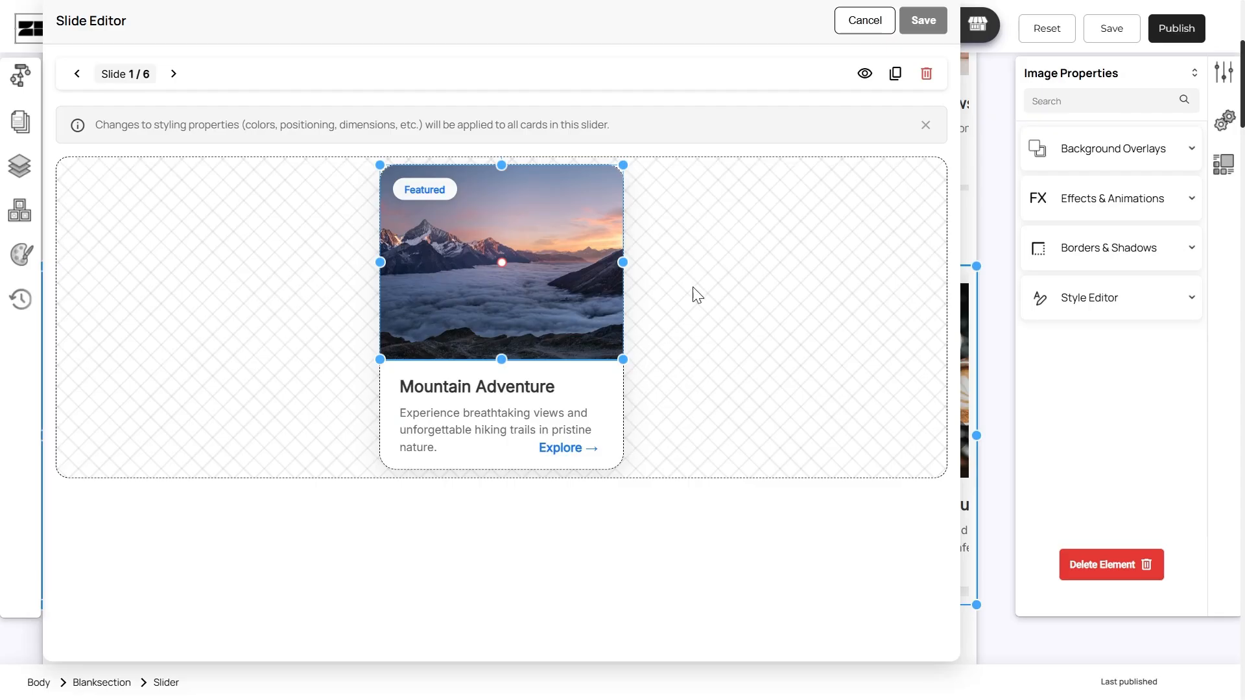
click(1132, 156)
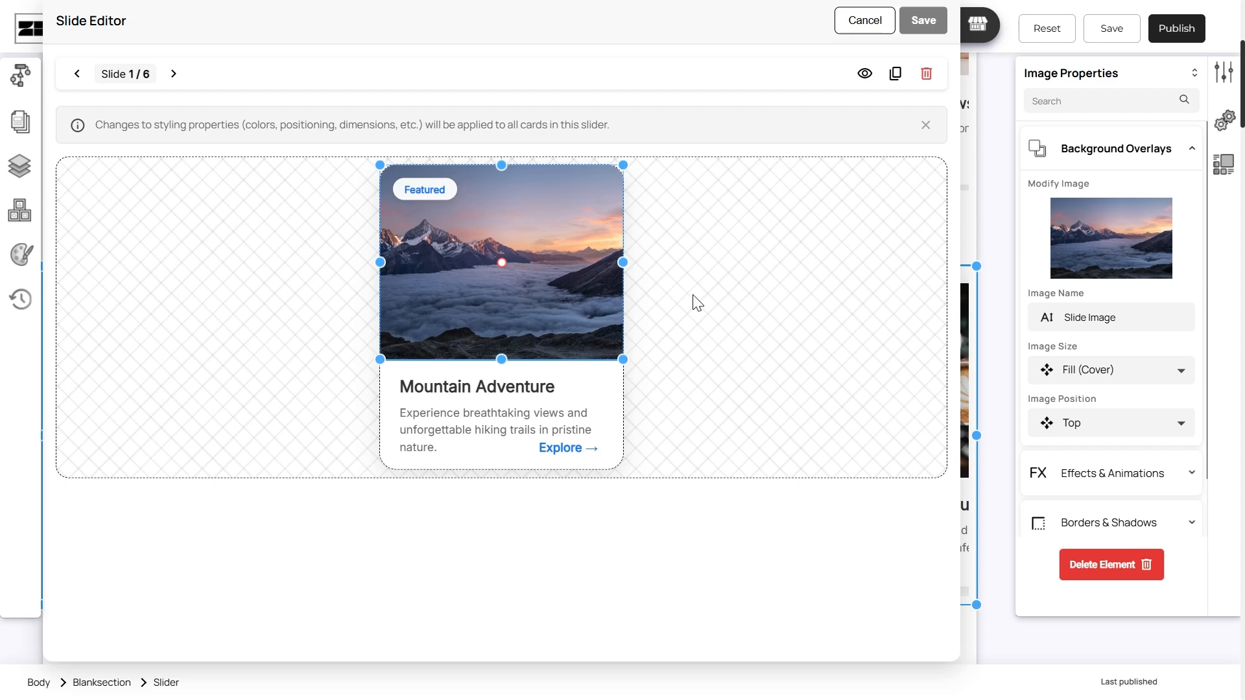
Browse through the Mountain Adventure slider's slides up to the sixth one, Fitness Journey.
click(173, 74)
click(173, 74)
click(173, 74)
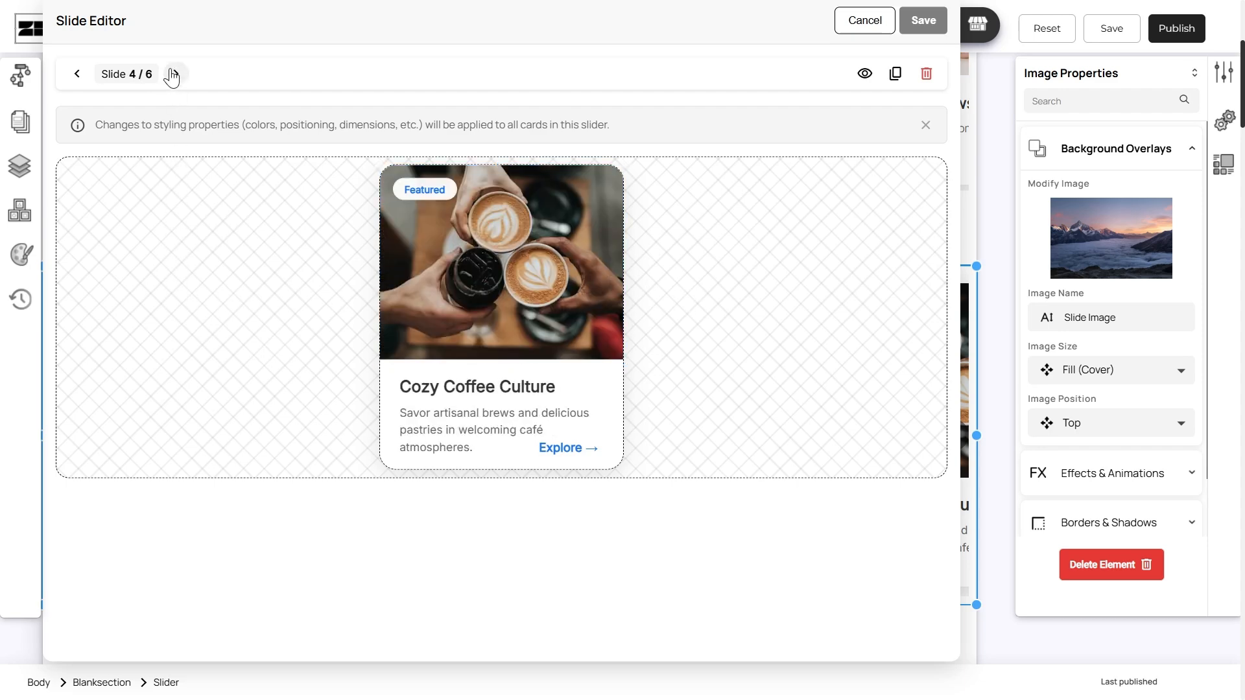
click(173, 74)
click(174, 74)
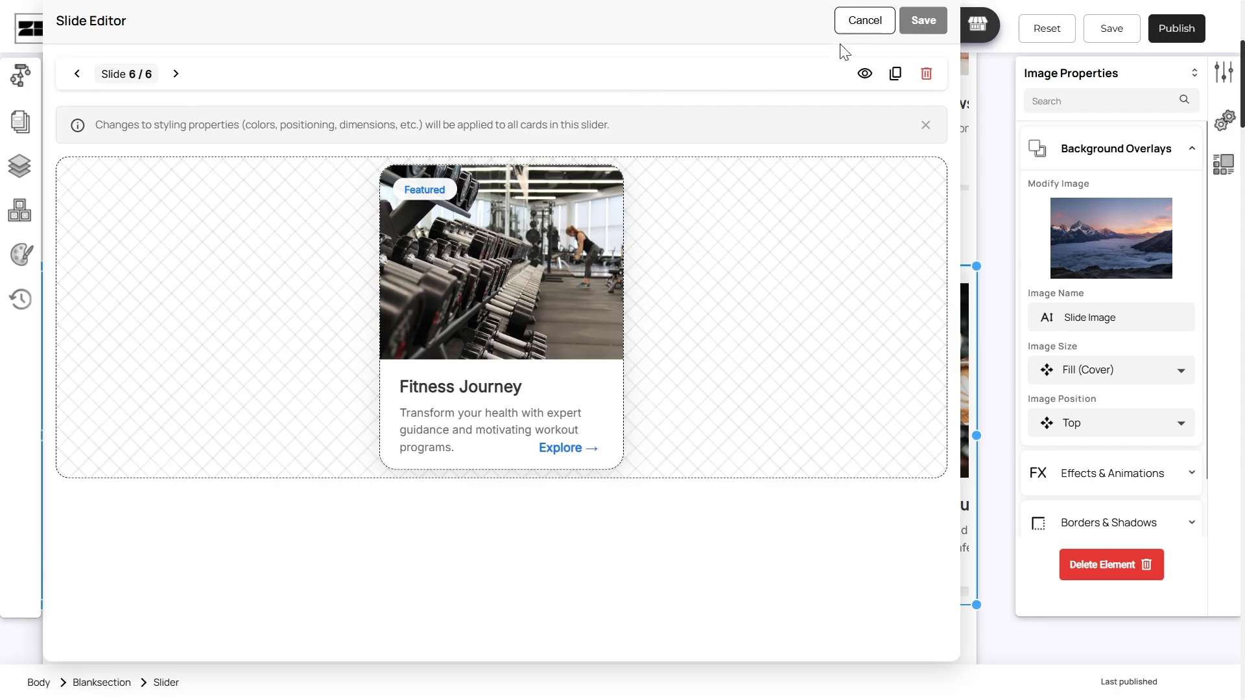
Close the current slide editor without saving and open the Winter Essentials slider for slide editing.
click(843, 20)
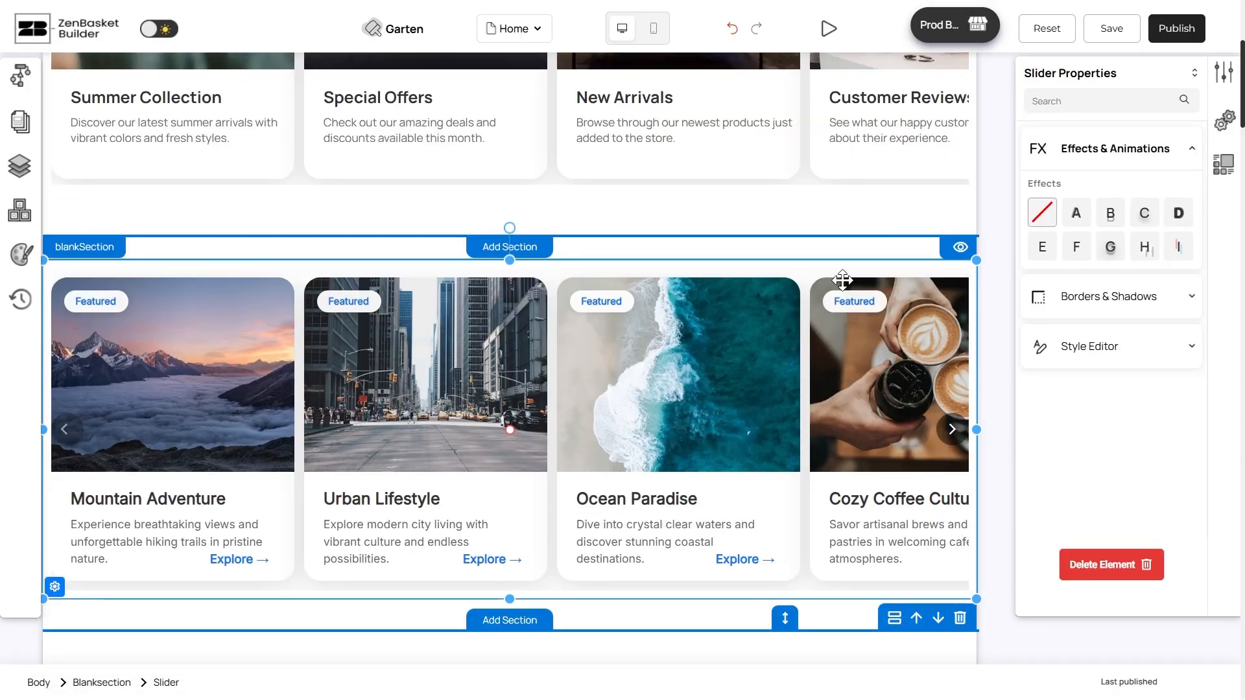
scroll(842, 281, down, 9)
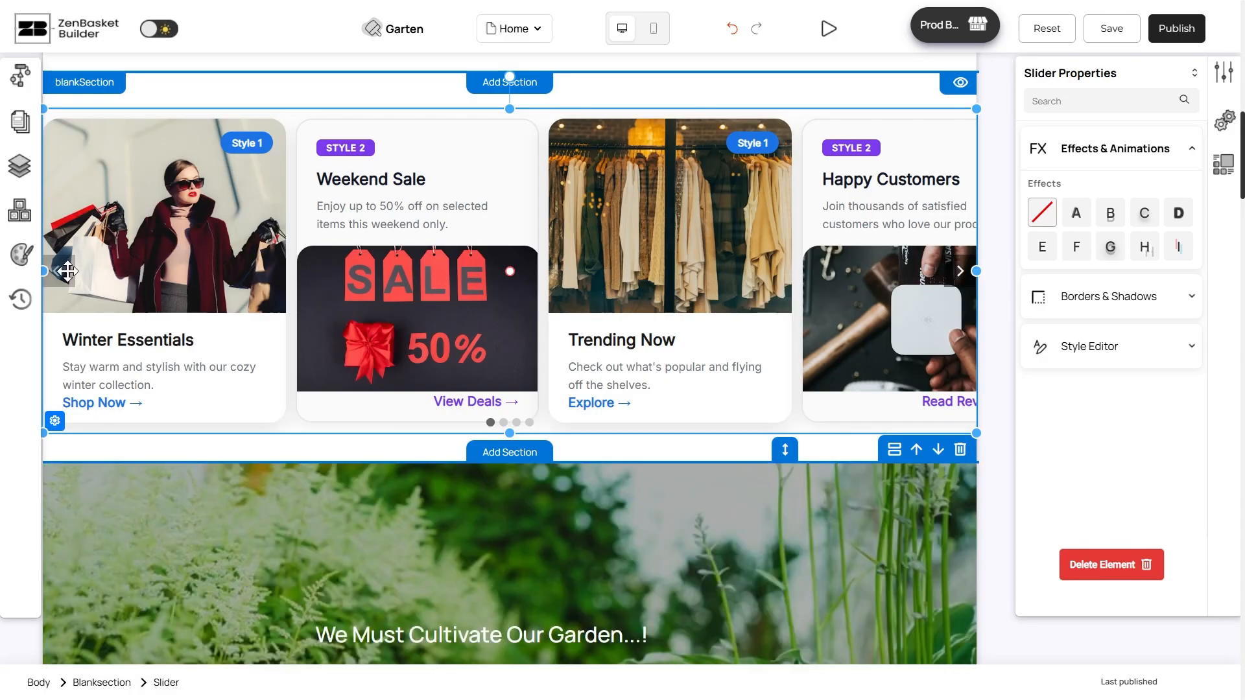
click(54, 421)
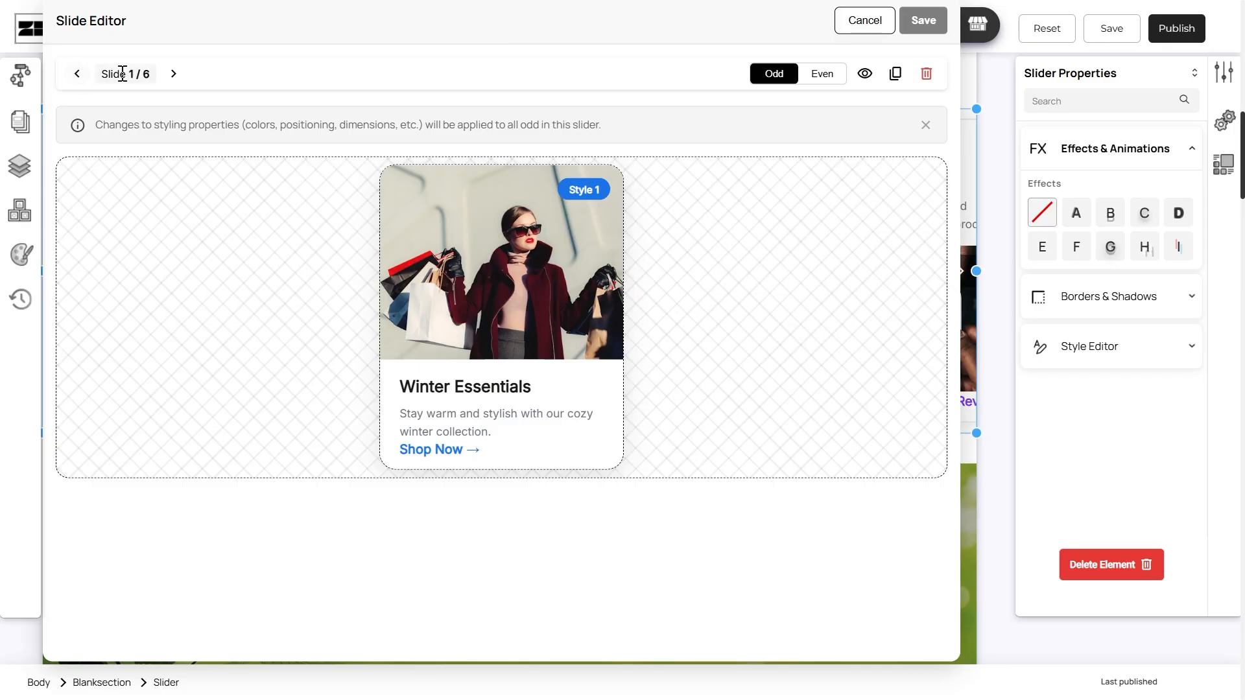
Browse the Winter Essentials slider's odd and even slides up to the fourth one, Happy Customers.
click(172, 74)
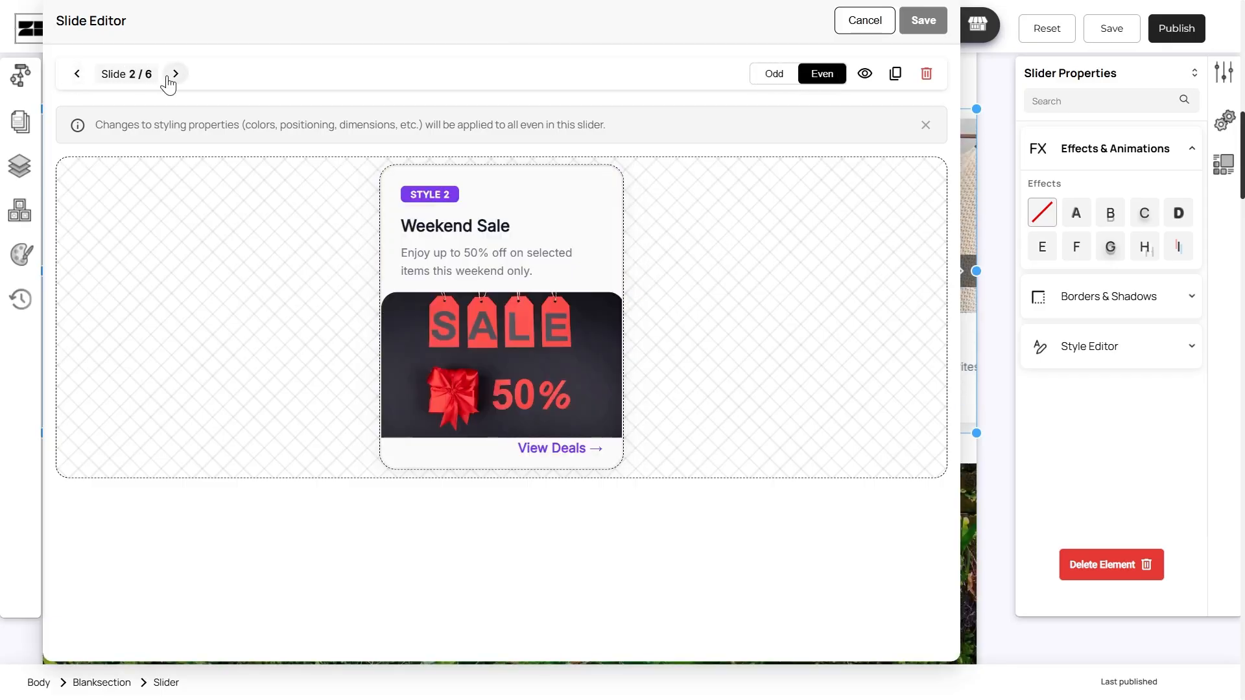
click(172, 73)
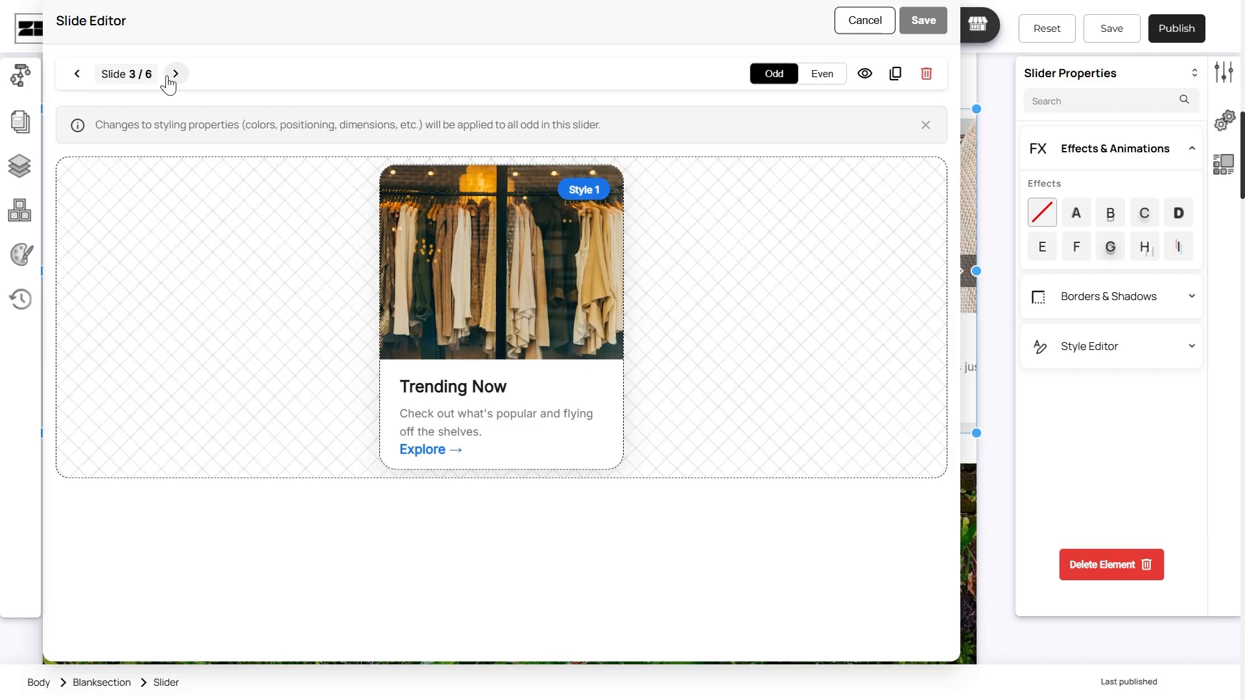
click(170, 76)
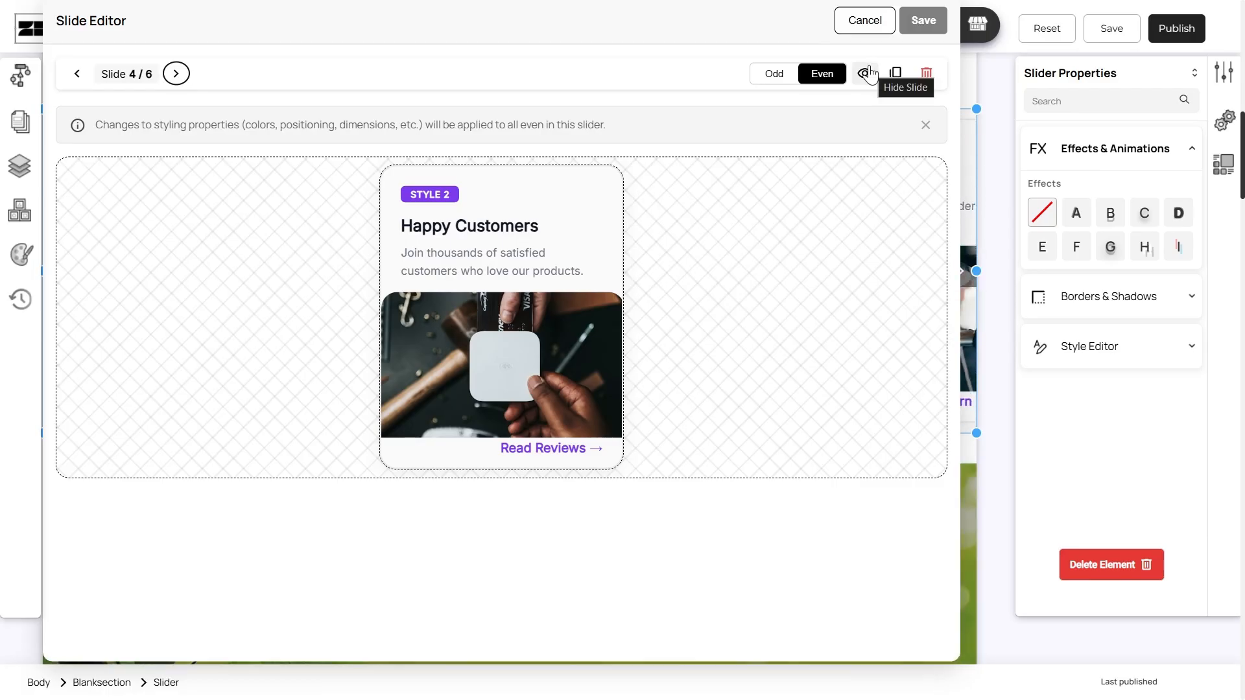
Return to the first slide, Winter Essentials, hide it and save the slide changes.
click(77, 74)
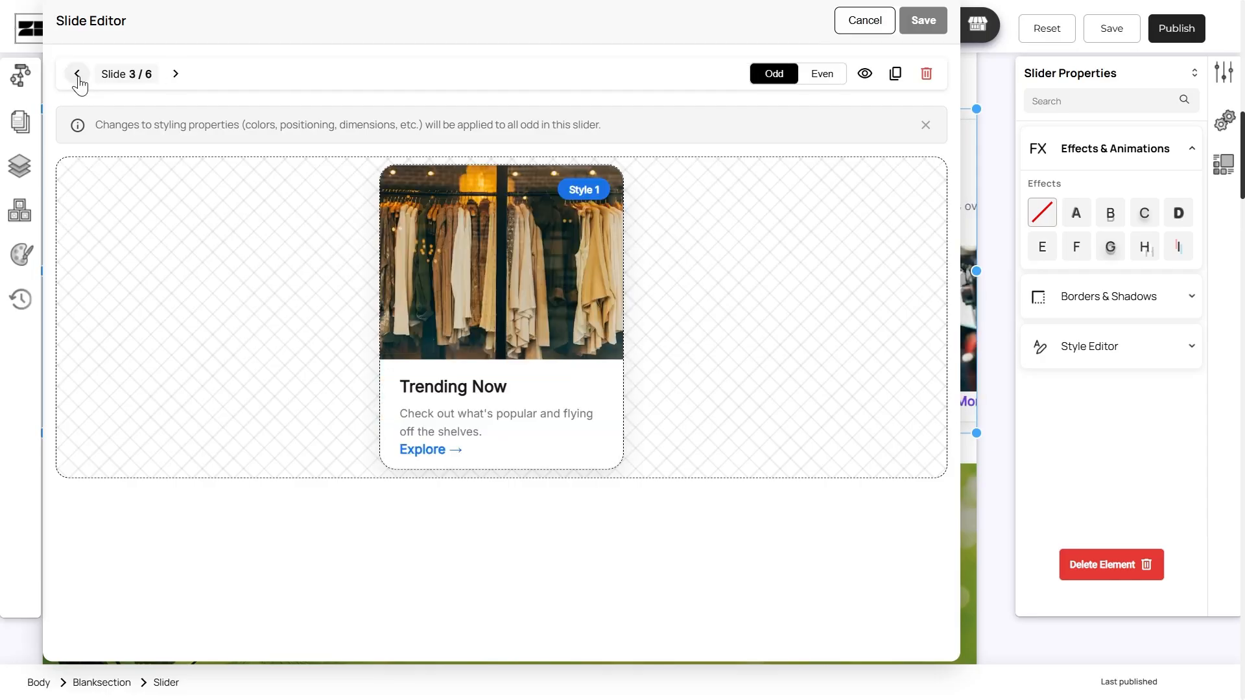
click(77, 74)
click(77, 74)
click(864, 75)
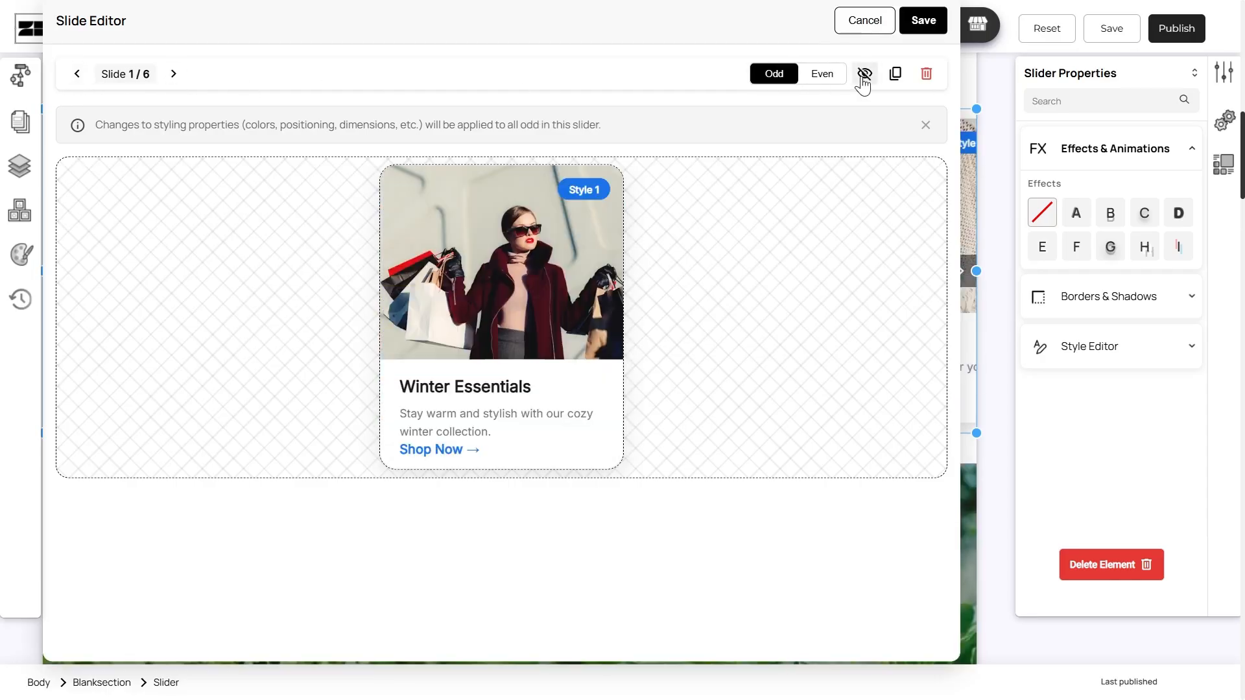
click(925, 20)
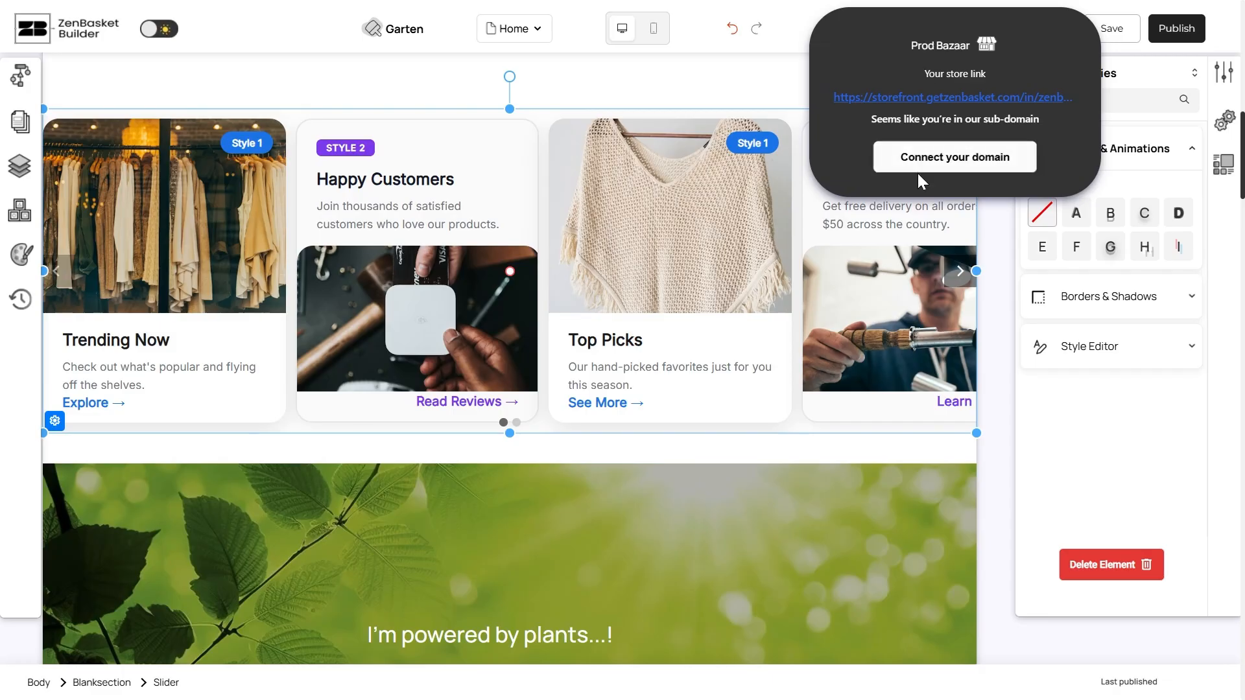
Check the slider on the page and review the hidden first slide in the slide editor without changing it.
click(961, 272)
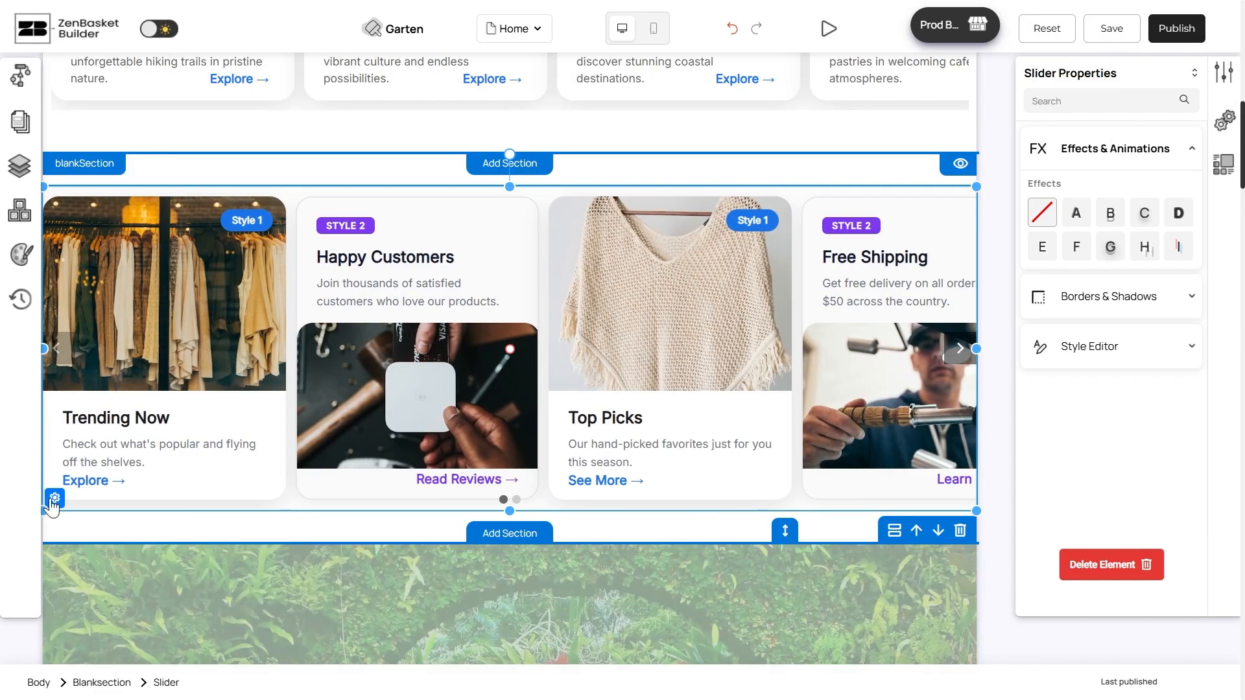
click(50, 500)
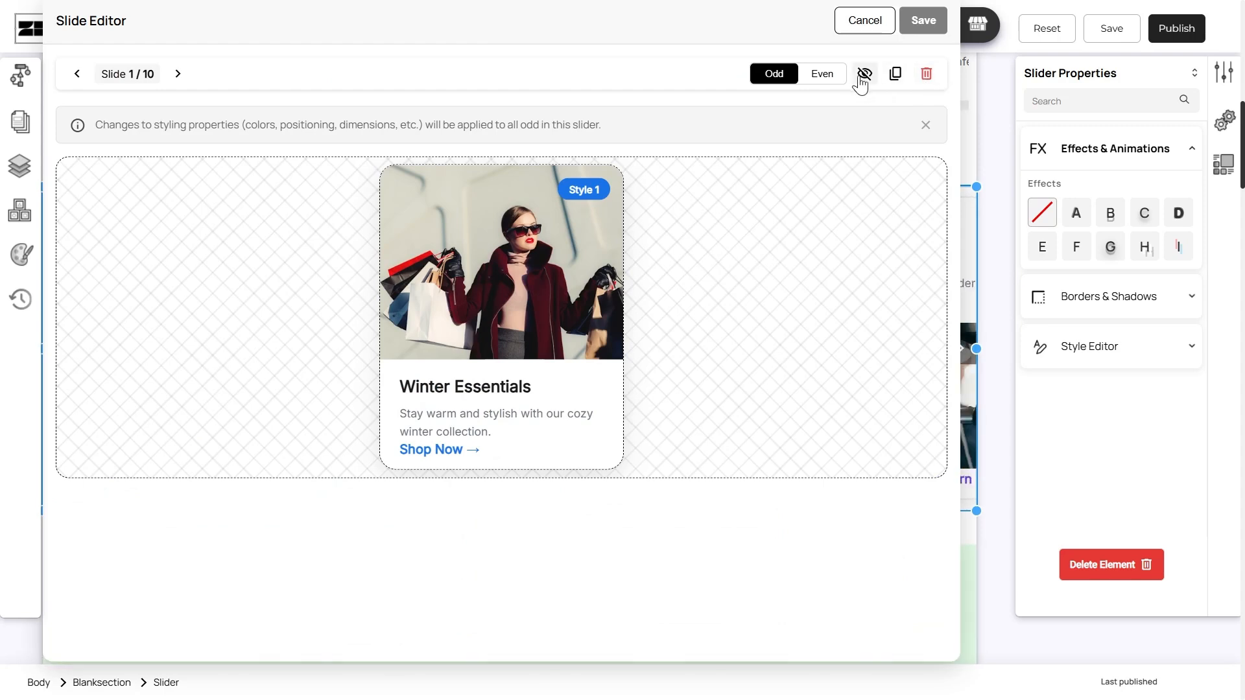
click(852, 29)
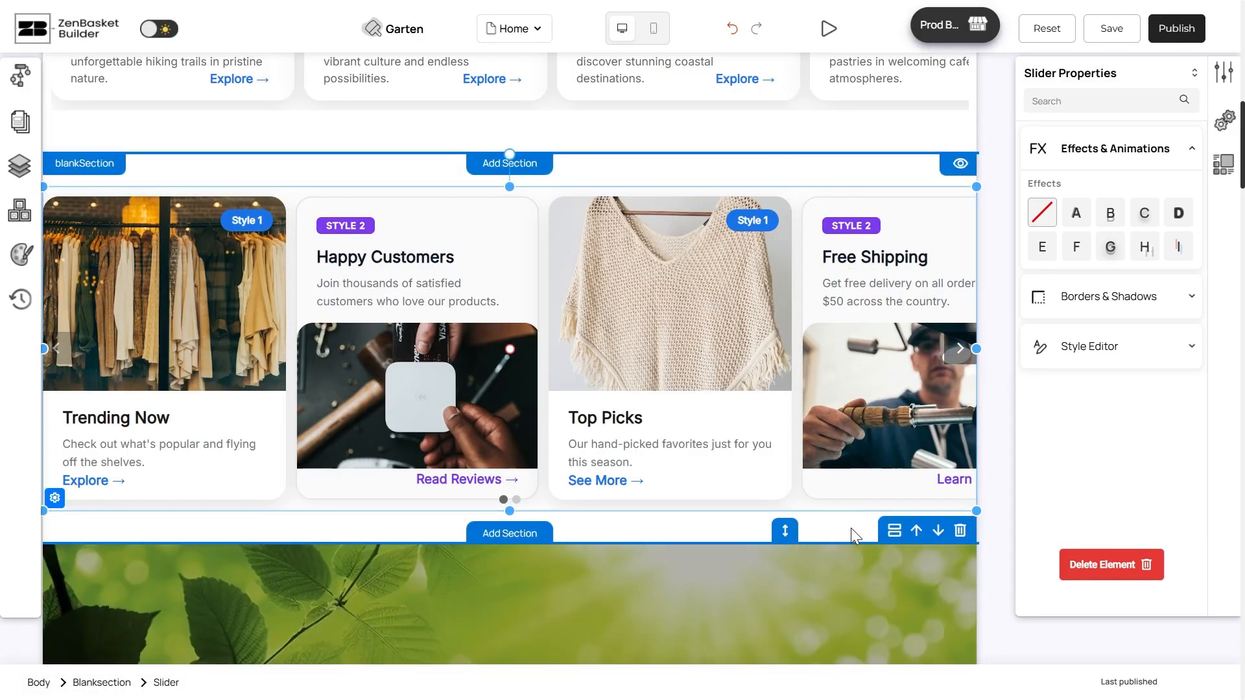
Add a blank section directly below the Trending Now slider and increase the section's height.
click(506, 537)
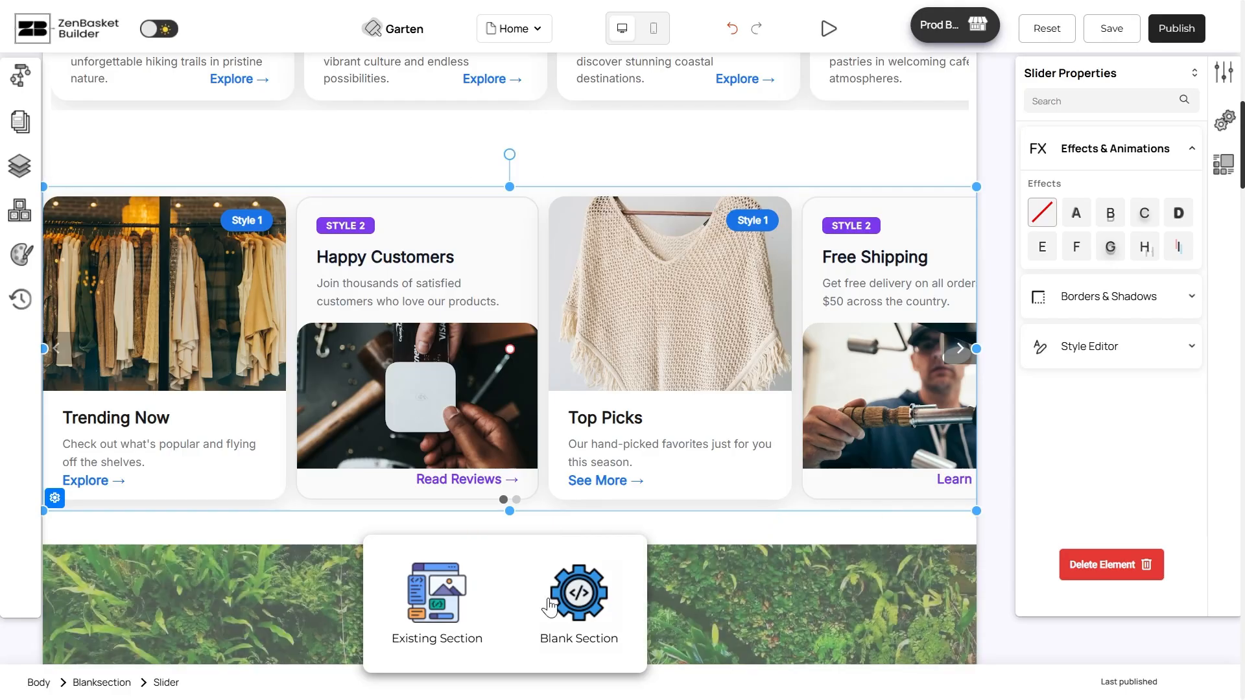
click(571, 595)
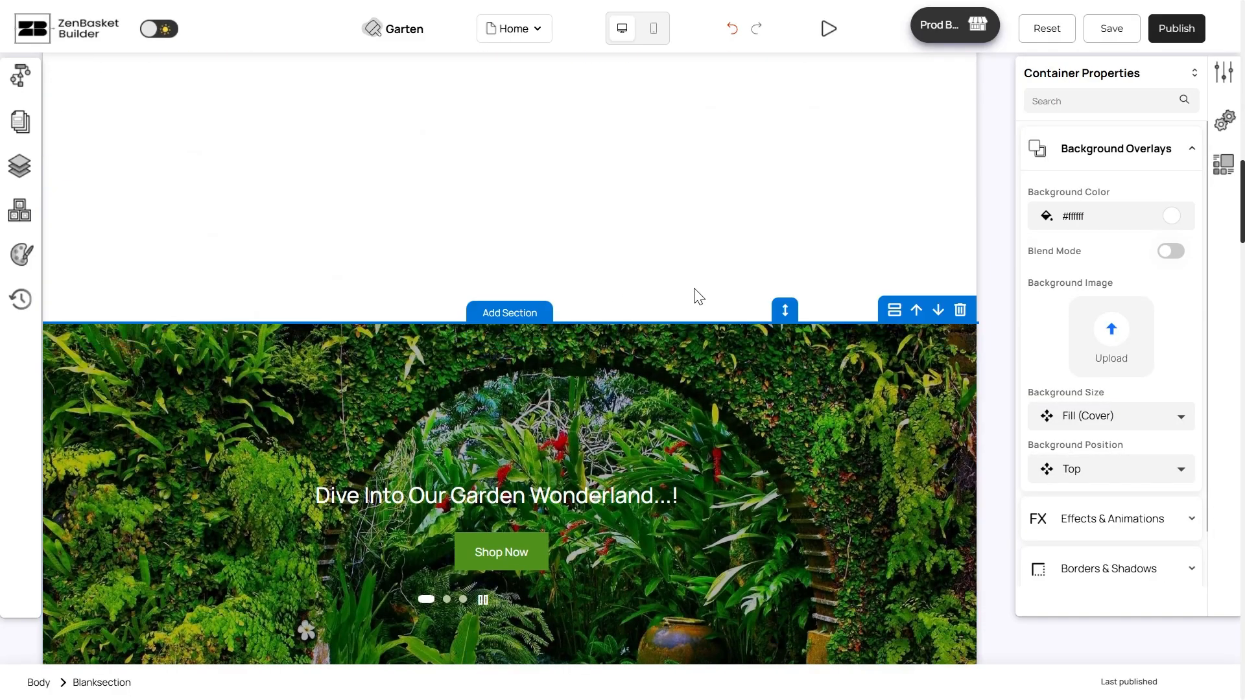
drag(783, 304, 776, 344)
scroll(776, 344, up, 4)
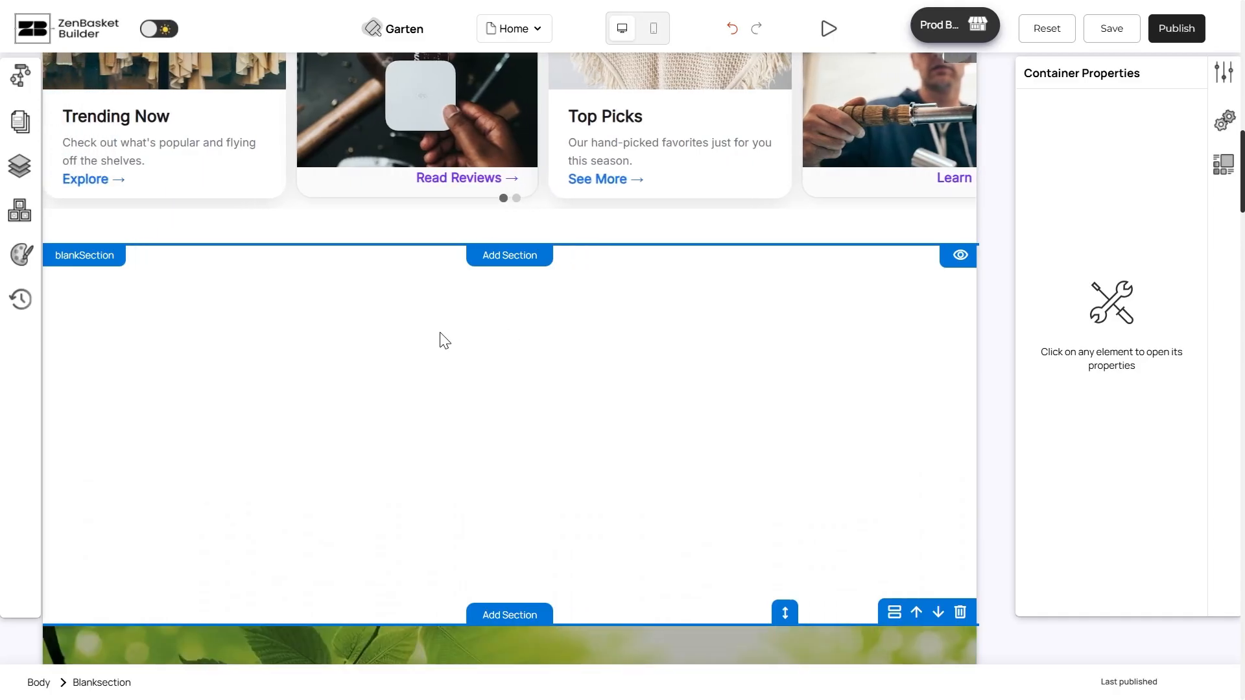
Place the Data-Driven Unified Slider in the new blank section and inspect its slide editor without making changes.
click(19, 75)
click(186, 106)
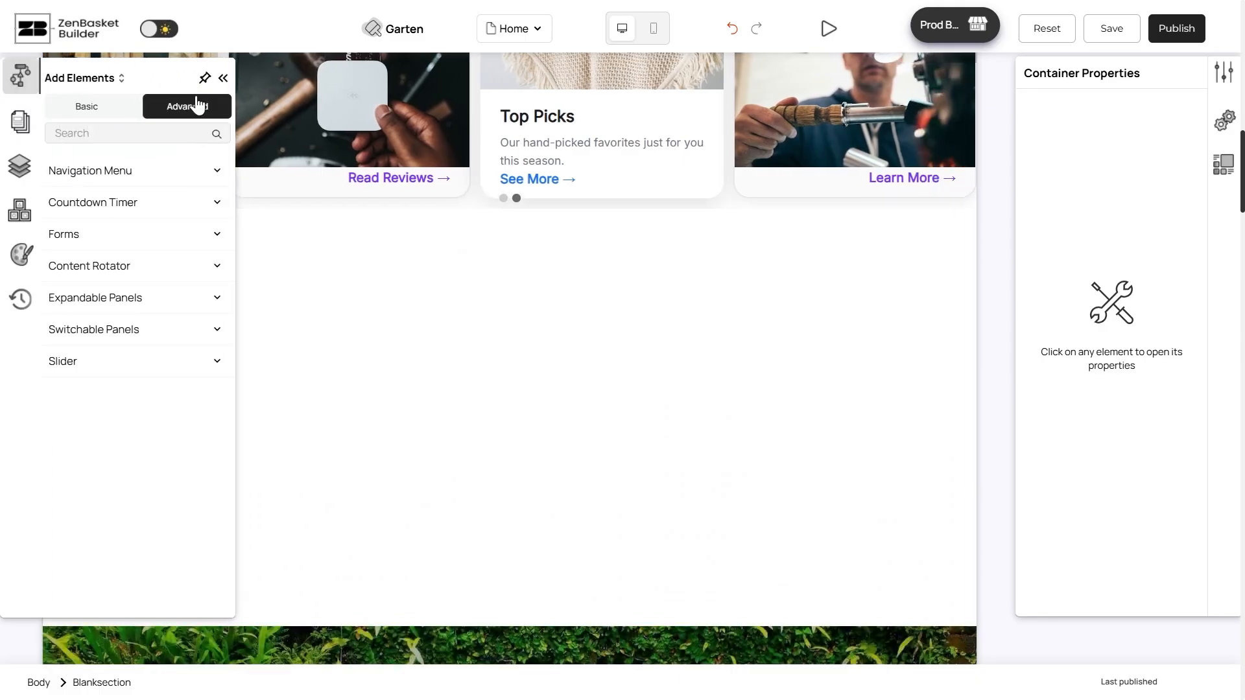
click(188, 360)
scroll(186, 361, down, 3)
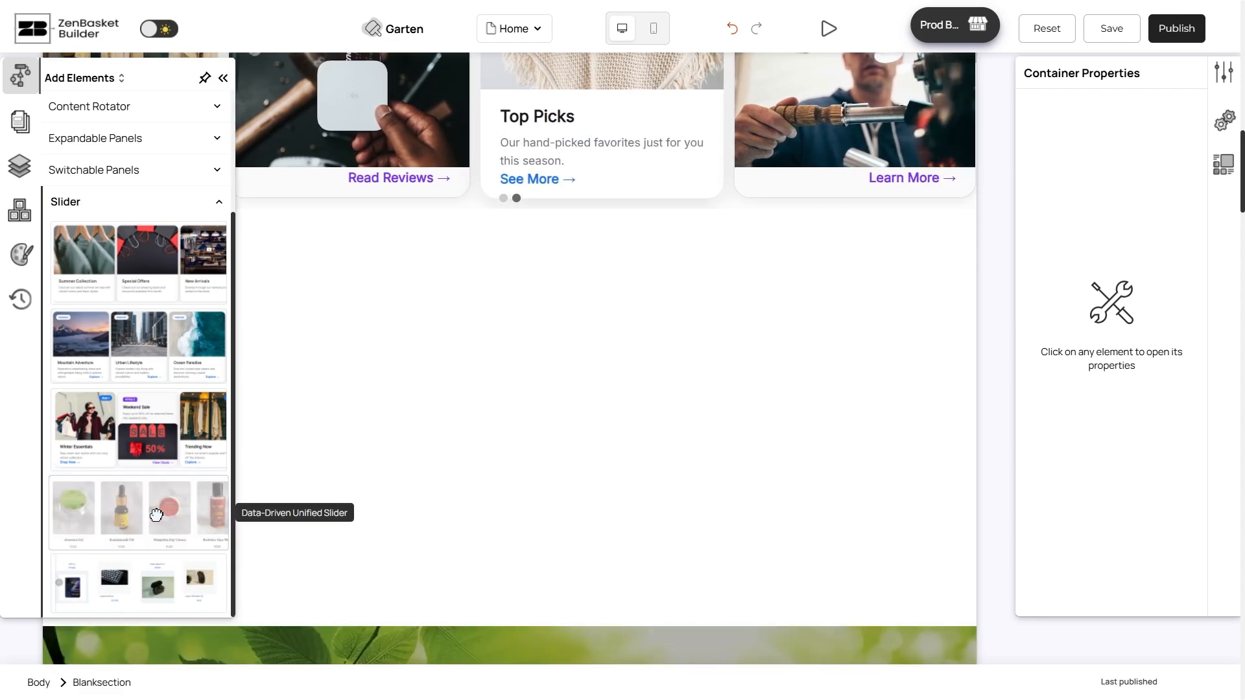
drag(161, 516, 244, 357)
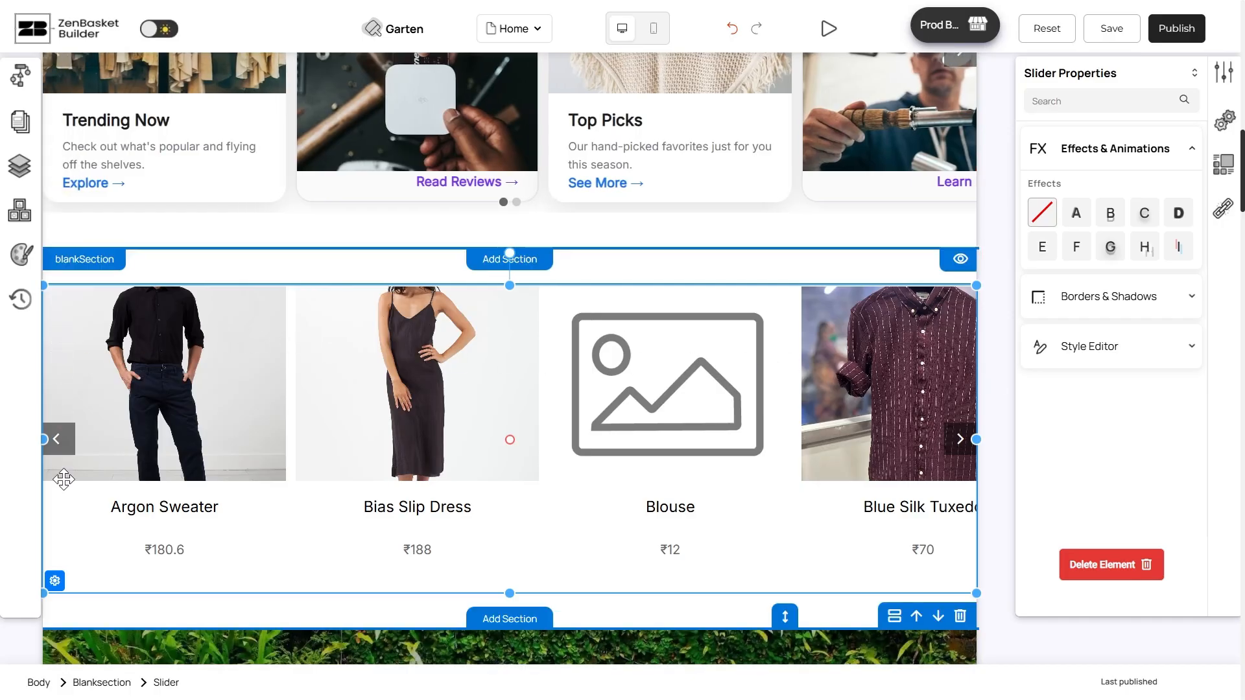
click(54, 581)
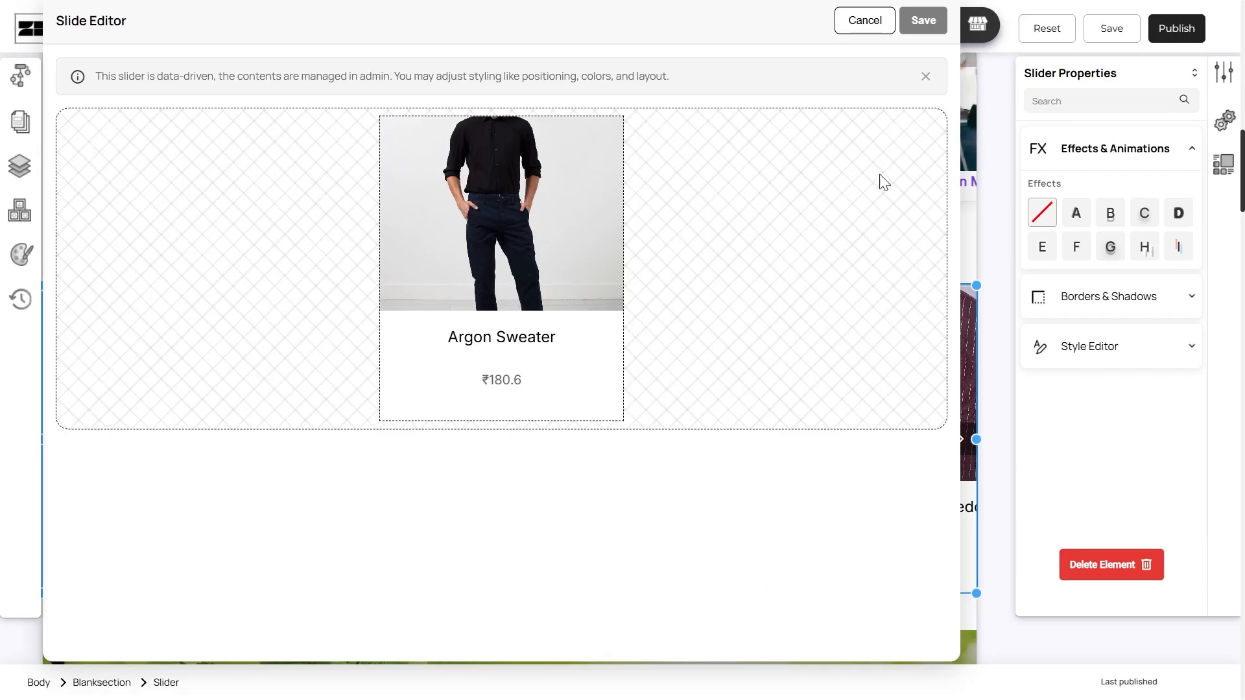
click(877, 29)
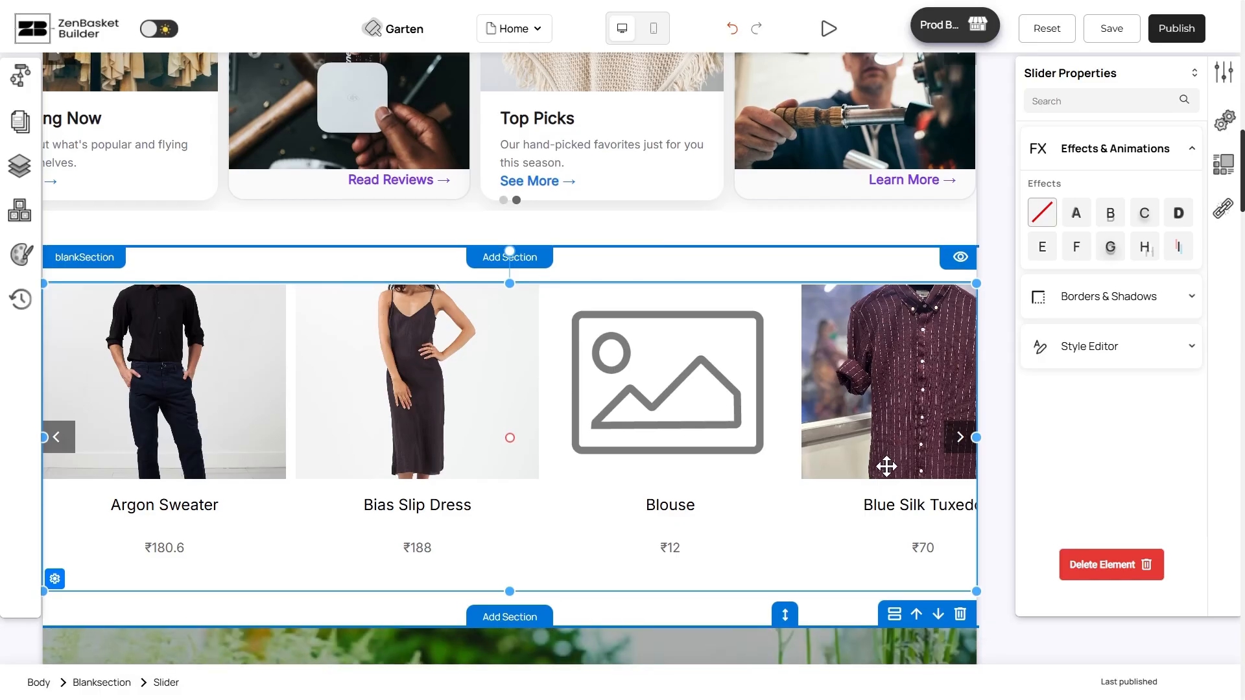
Add another blank section below the data-driven product slider and make it taller.
scroll(882, 464, down, 3)
click(475, 461)
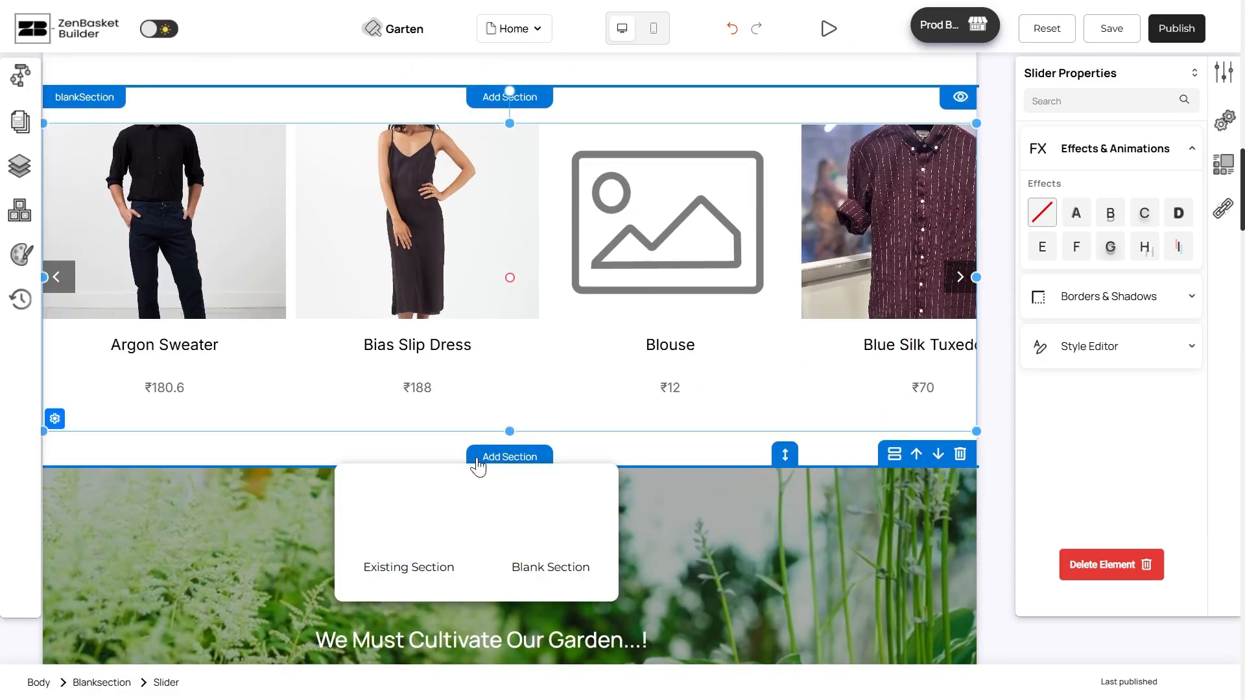
click(552, 548)
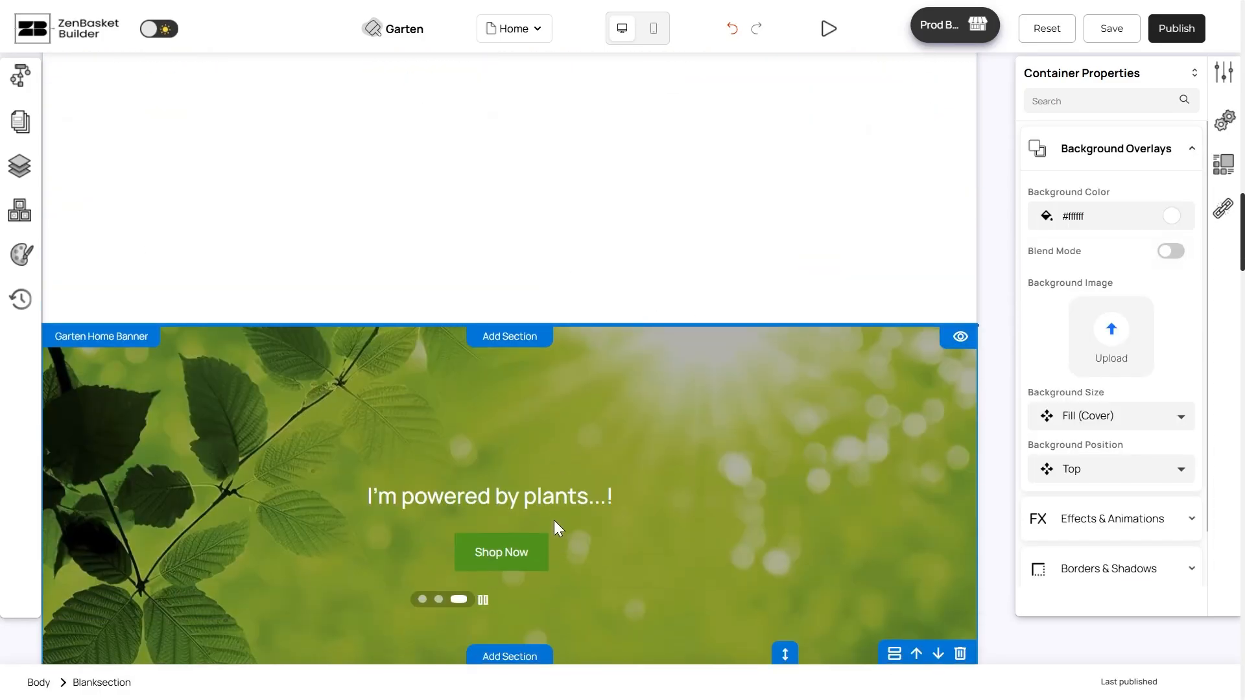
drag(798, 303, 787, 398)
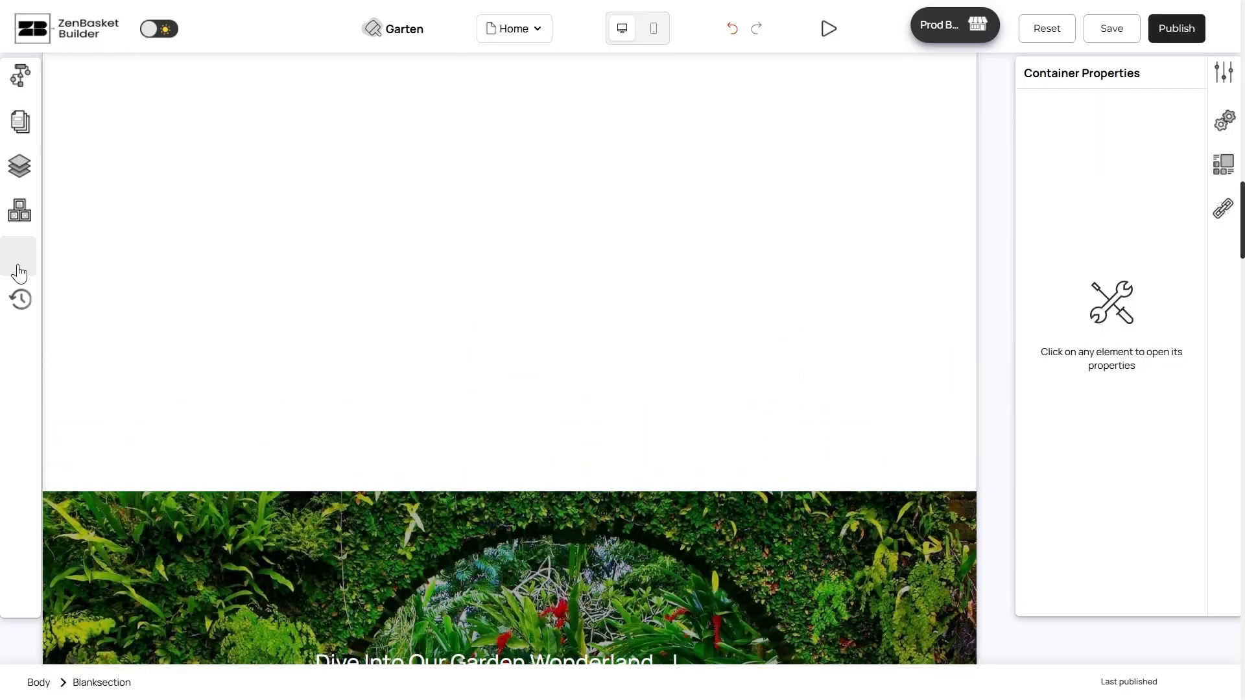
Place the data-driven slider with alternating odd and even cards in the new section and inspect its slide editor without making changes.
click(20, 75)
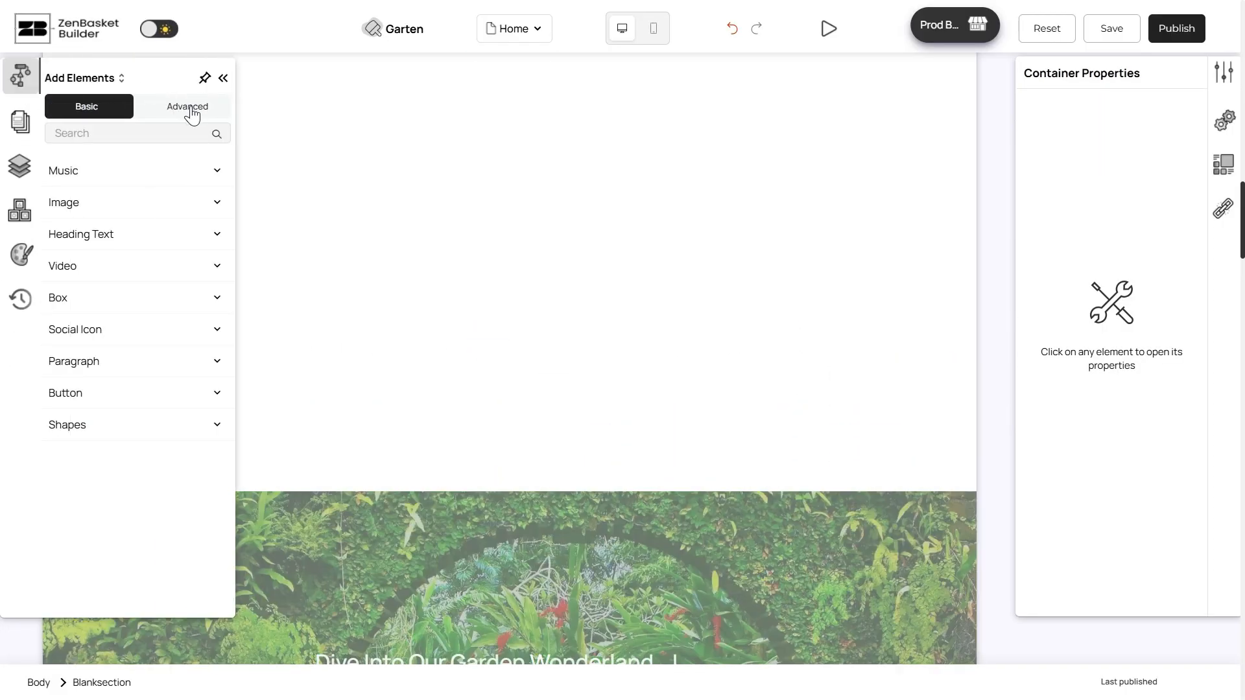
click(189, 107)
click(167, 362)
scroll(167, 364, down, 3)
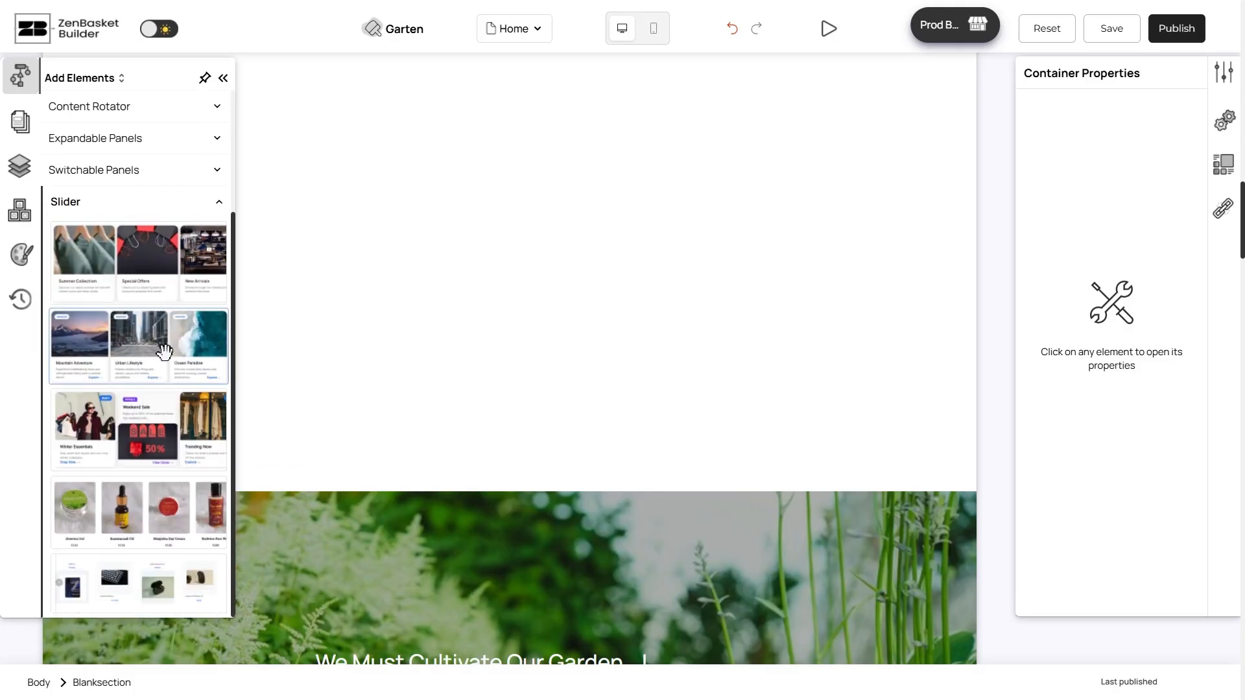
drag(149, 581, 214, 300)
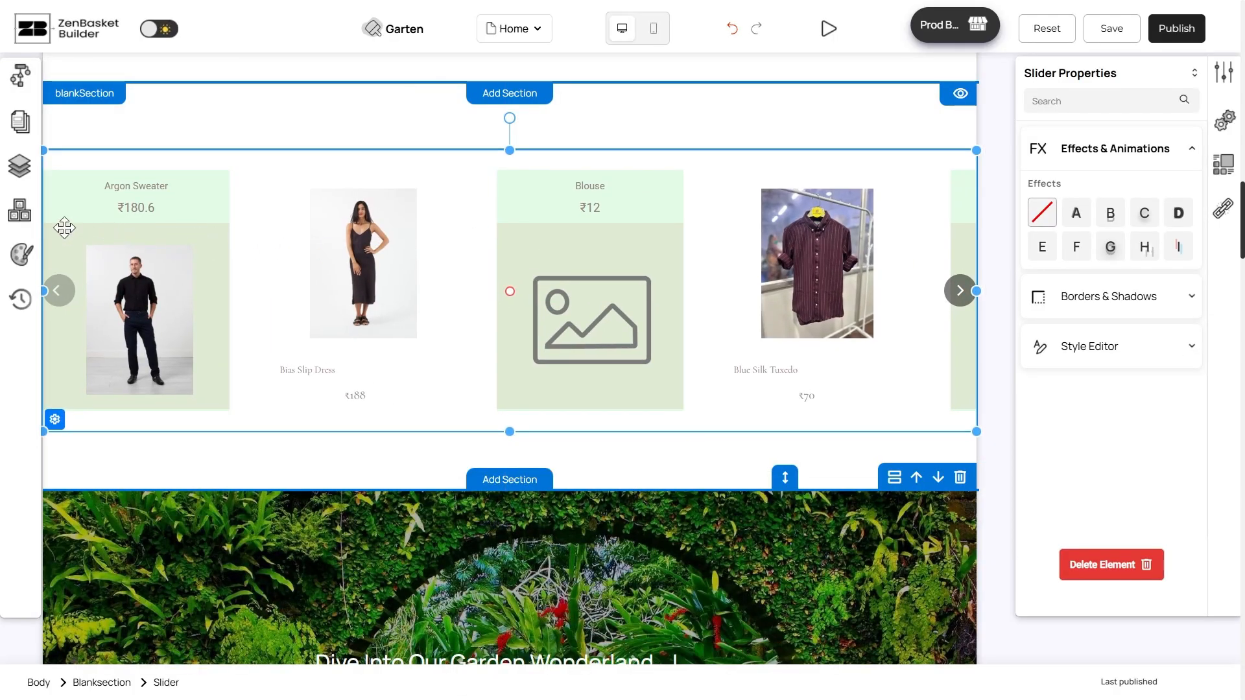
click(54, 419)
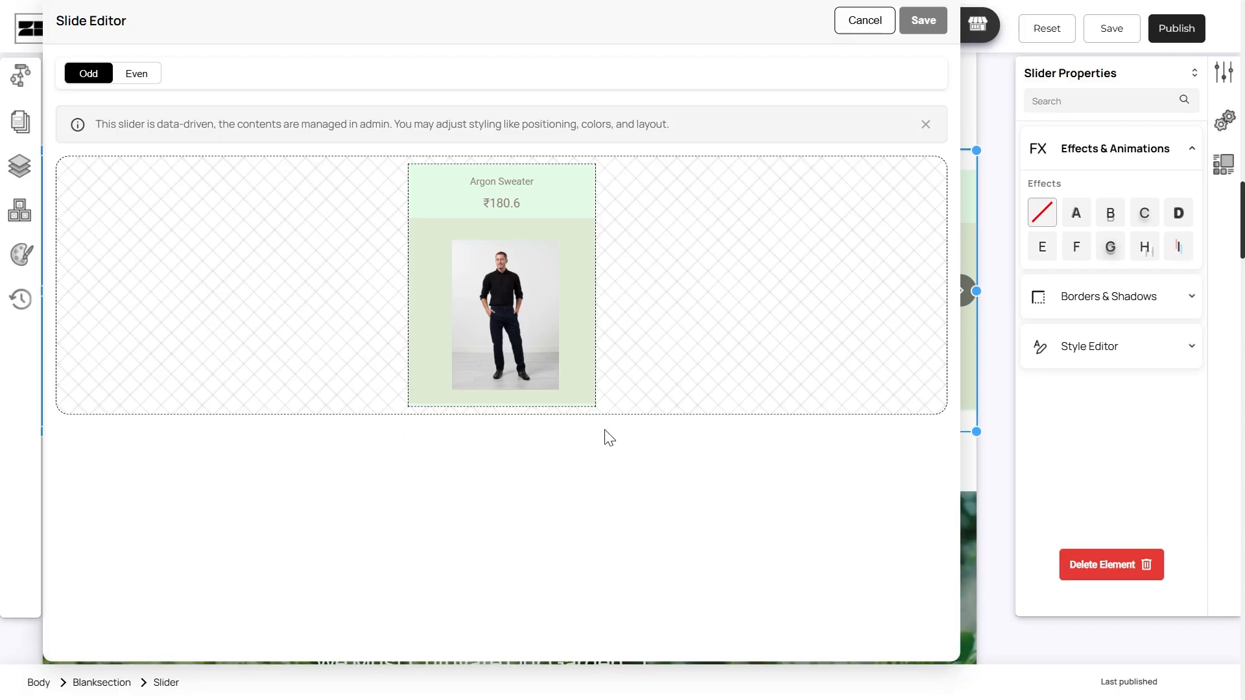
click(846, 18)
Select the Summer Collection slider in the page's first section and show its effects and animations options.
scroll(858, 486, up, 4)
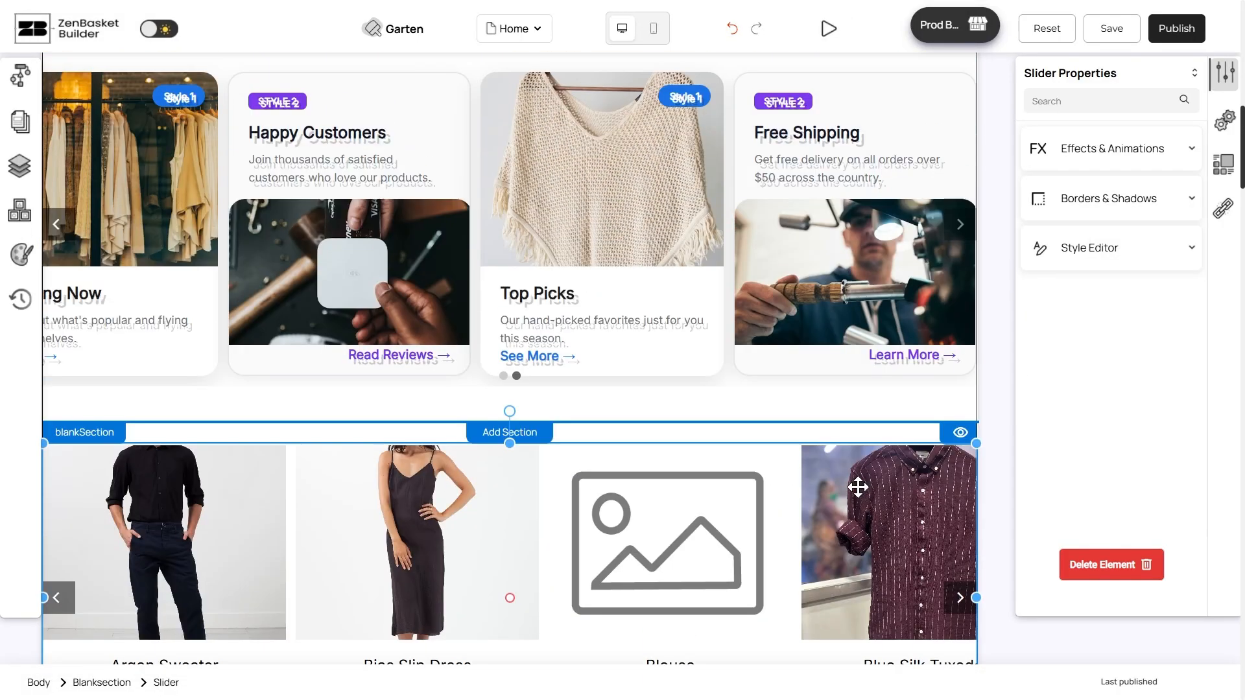
scroll(858, 488, up, 12)
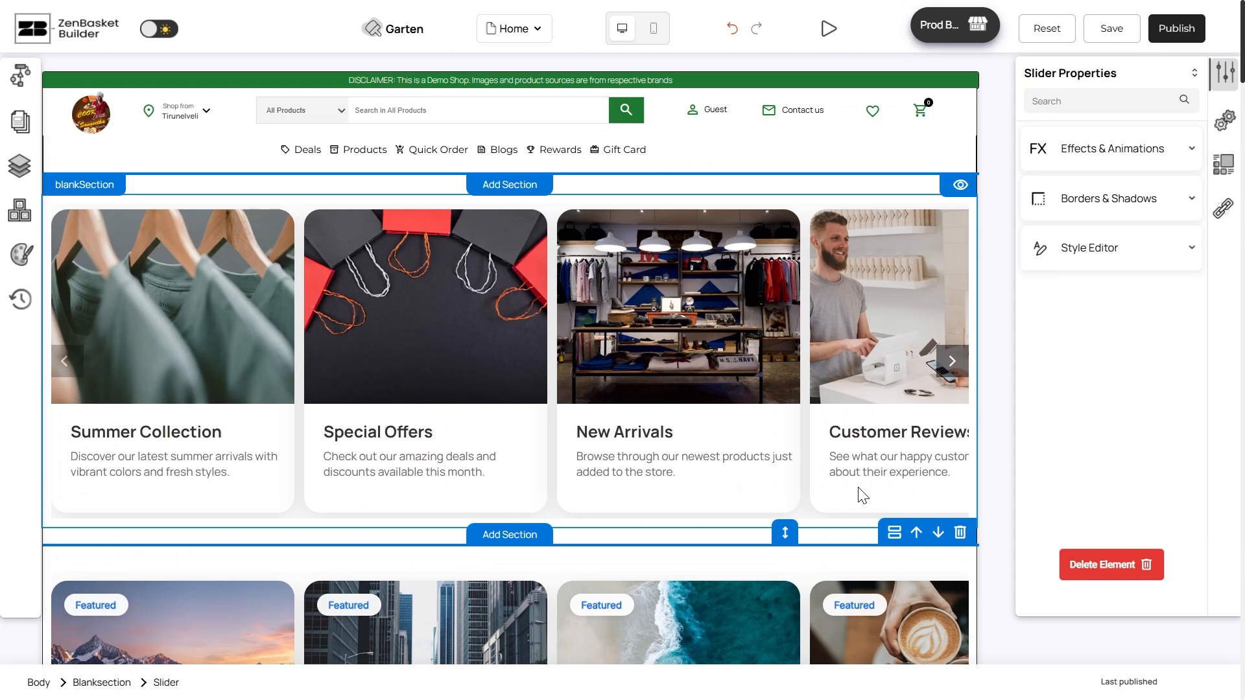
click(859, 382)
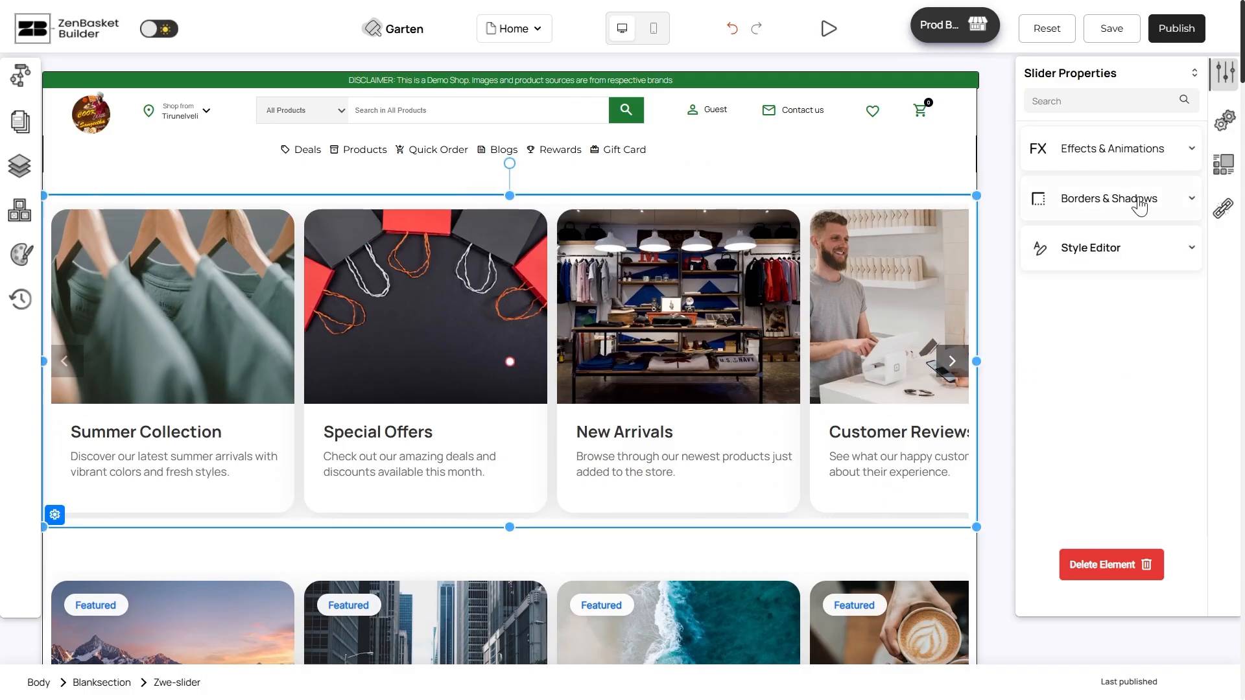
click(1140, 165)
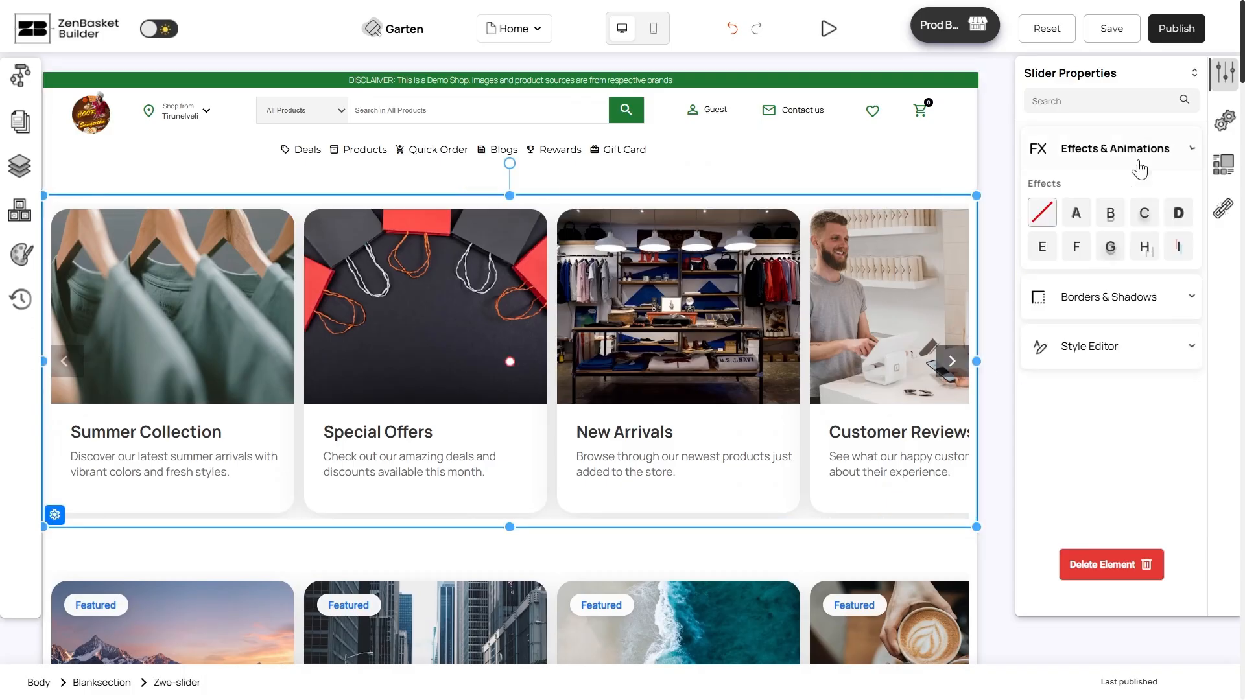
Try effects C and A on the Summer Collection slider, and reset its effect to none.
click(1141, 216)
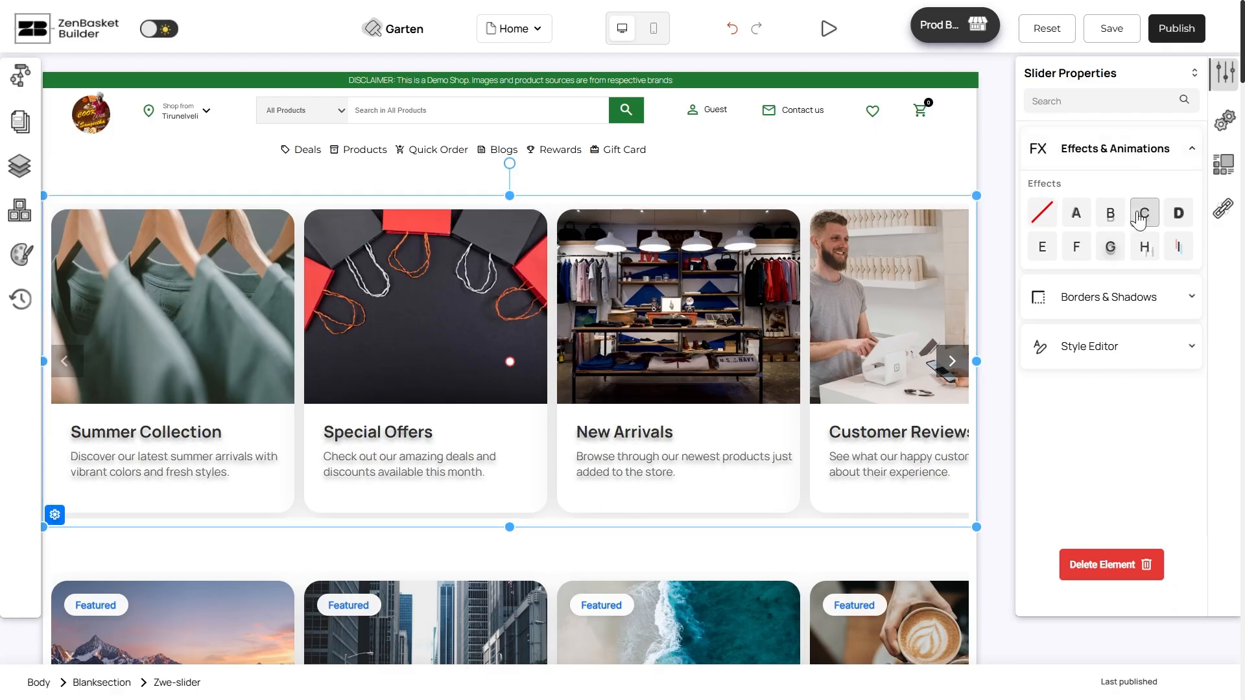
click(1097, 220)
click(1085, 221)
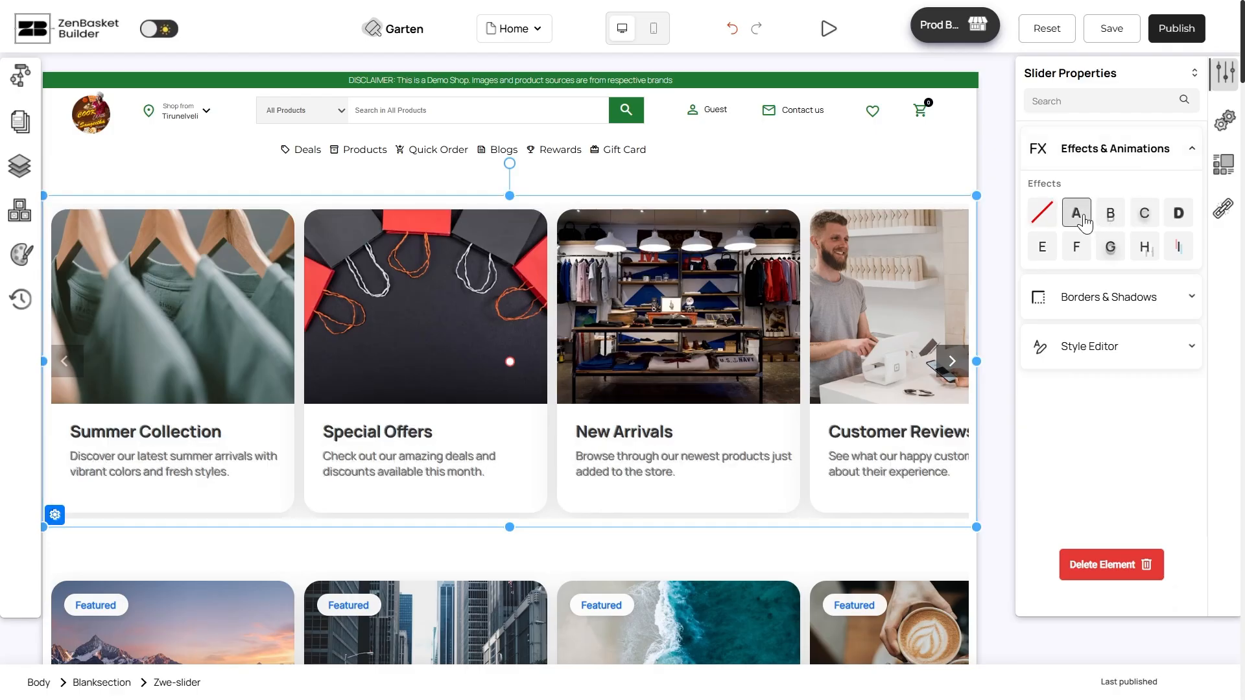
click(1042, 220)
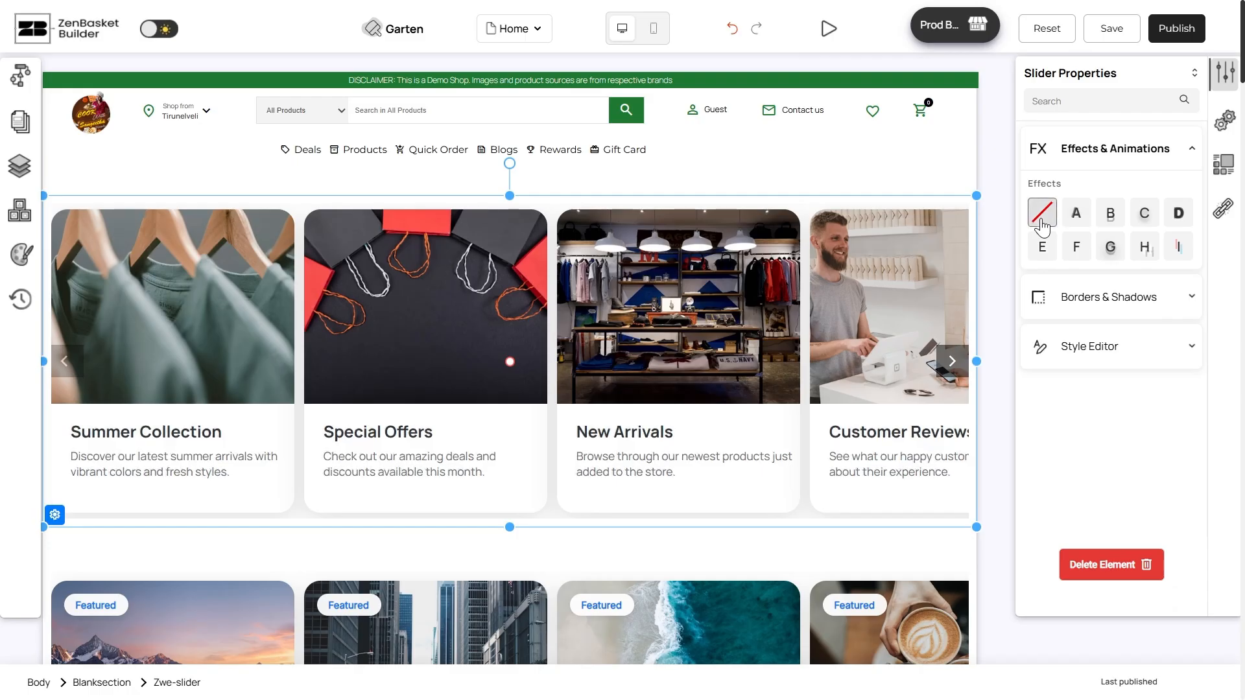
Turn on the Summer Collection slider's box shadow and give it a small size and a blur of 8.
click(1041, 305)
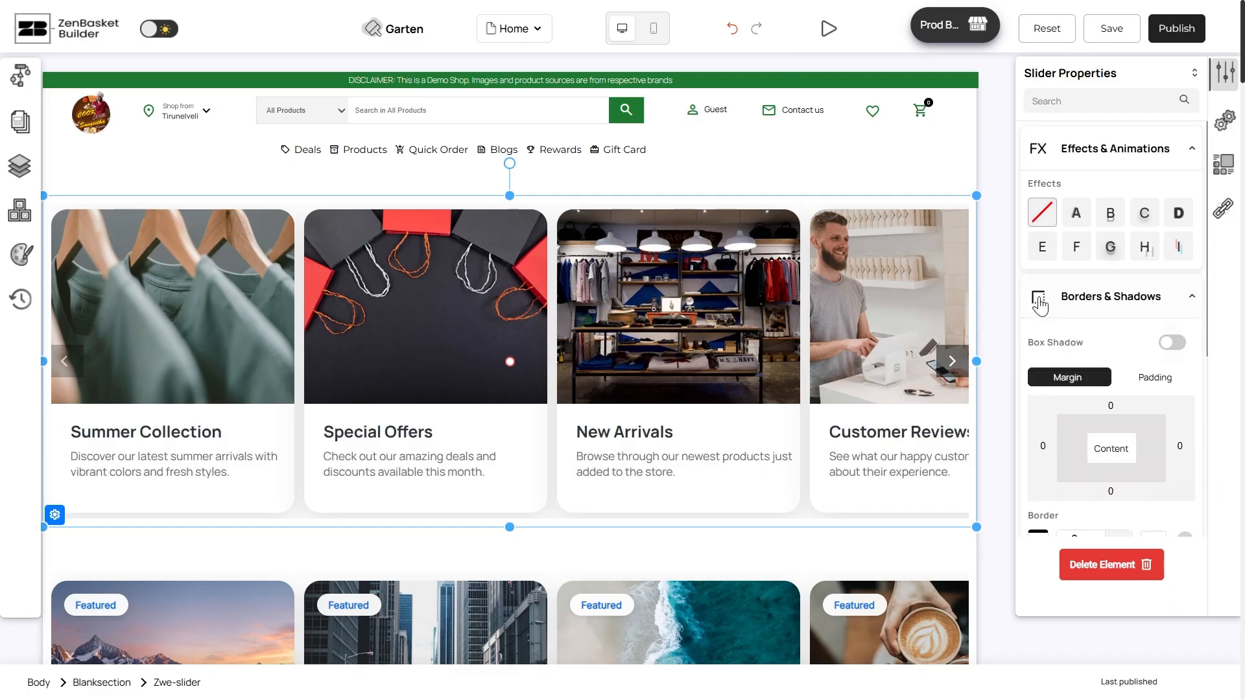
click(1171, 343)
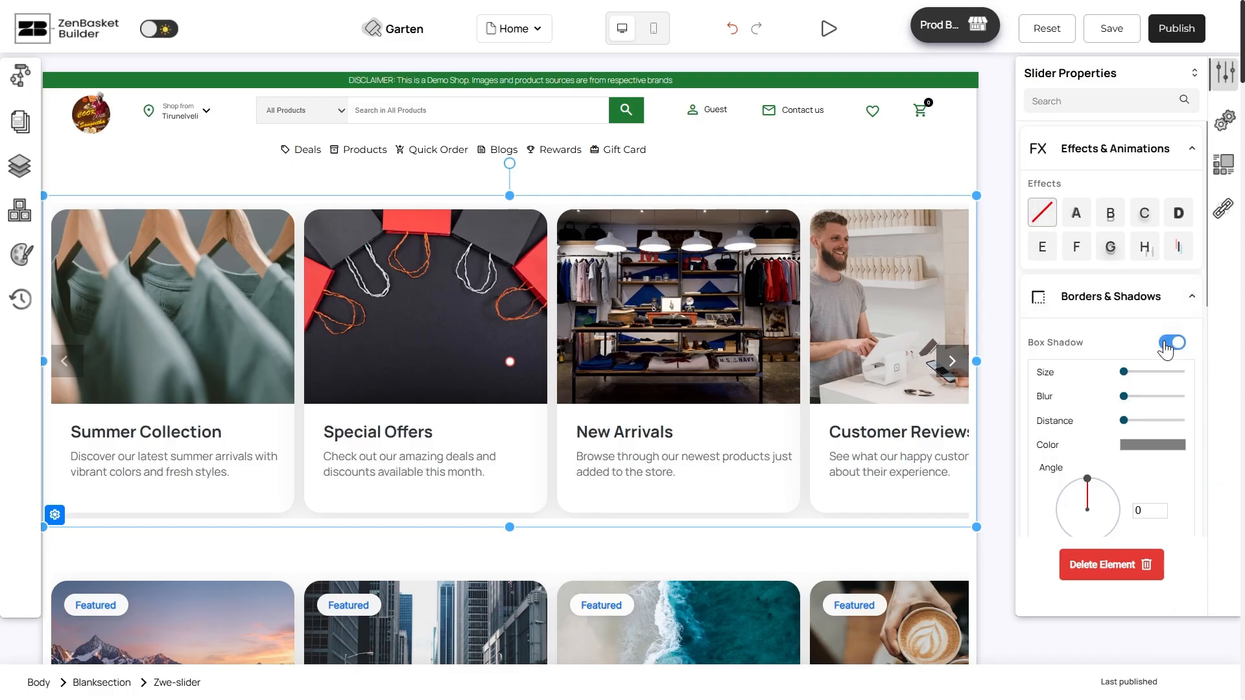
click(1125, 372)
drag(1123, 396, 1128, 397)
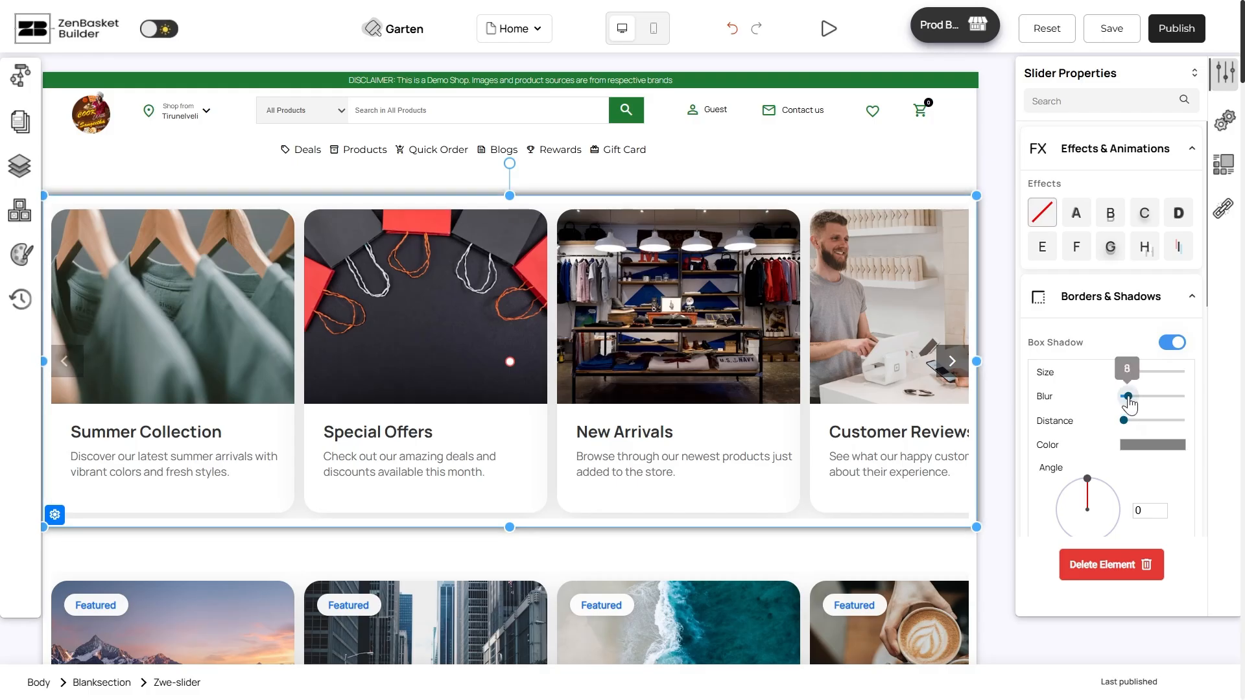
Set the Summer Collection slider's upper and lower margins to 10 and look over its border and border radius options.
scroll(1128, 403, down, 4)
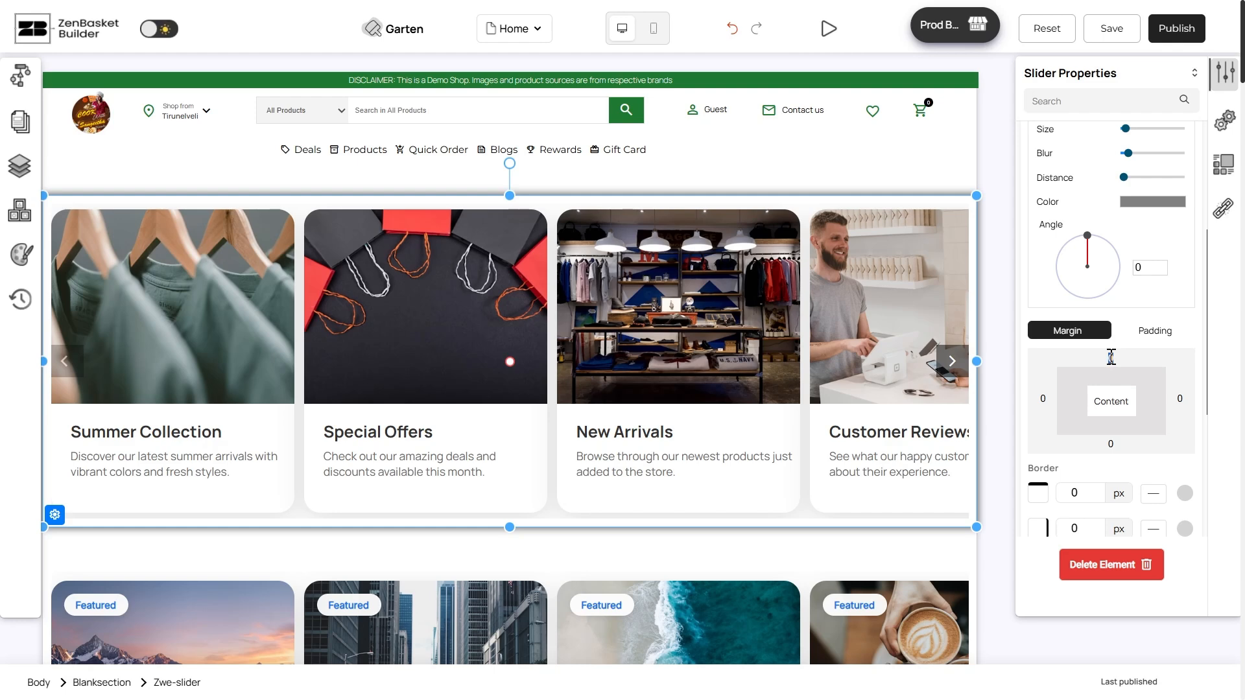
text(10)
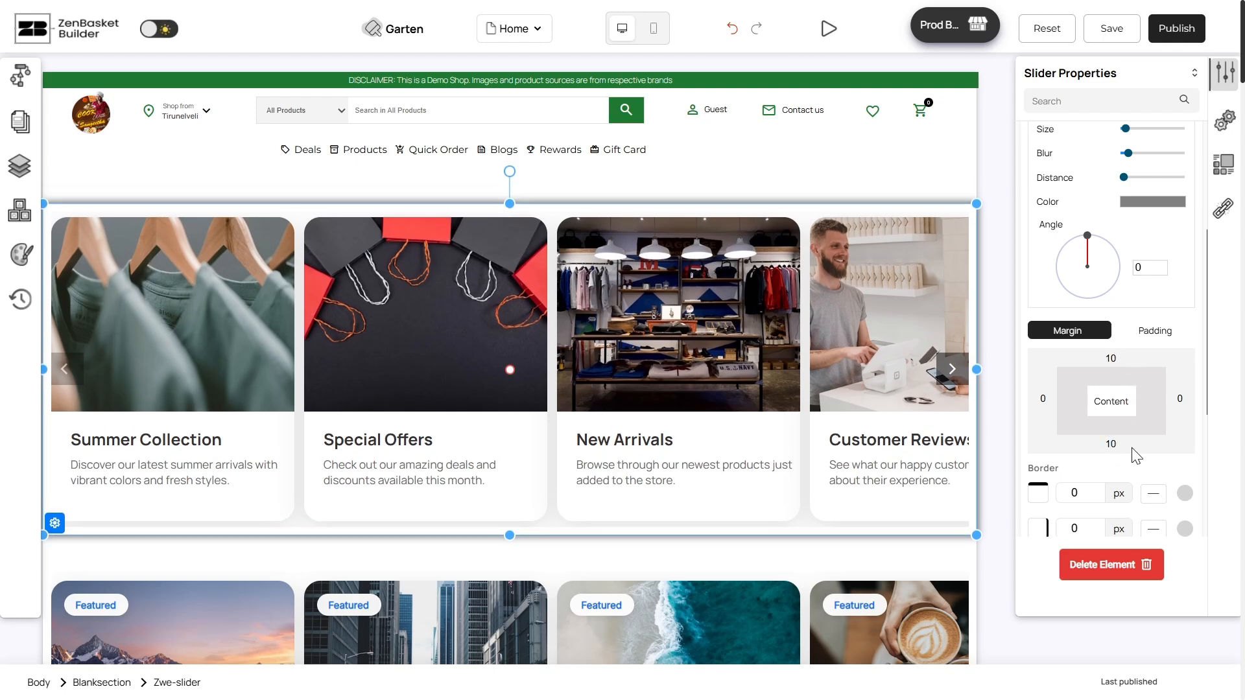
scroll(1131, 466, down, 5)
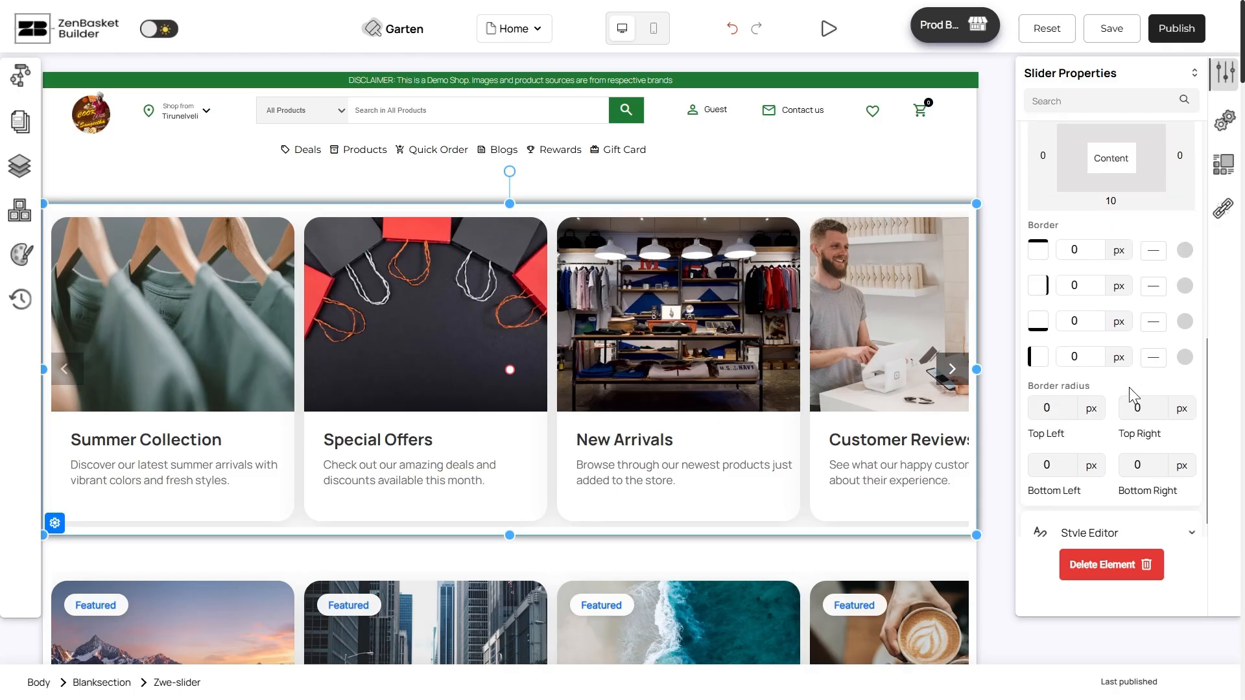
Turn off the Summer Collection slider's box shadow and collapse its styling property groups.
scroll(1130, 363, up, 9)
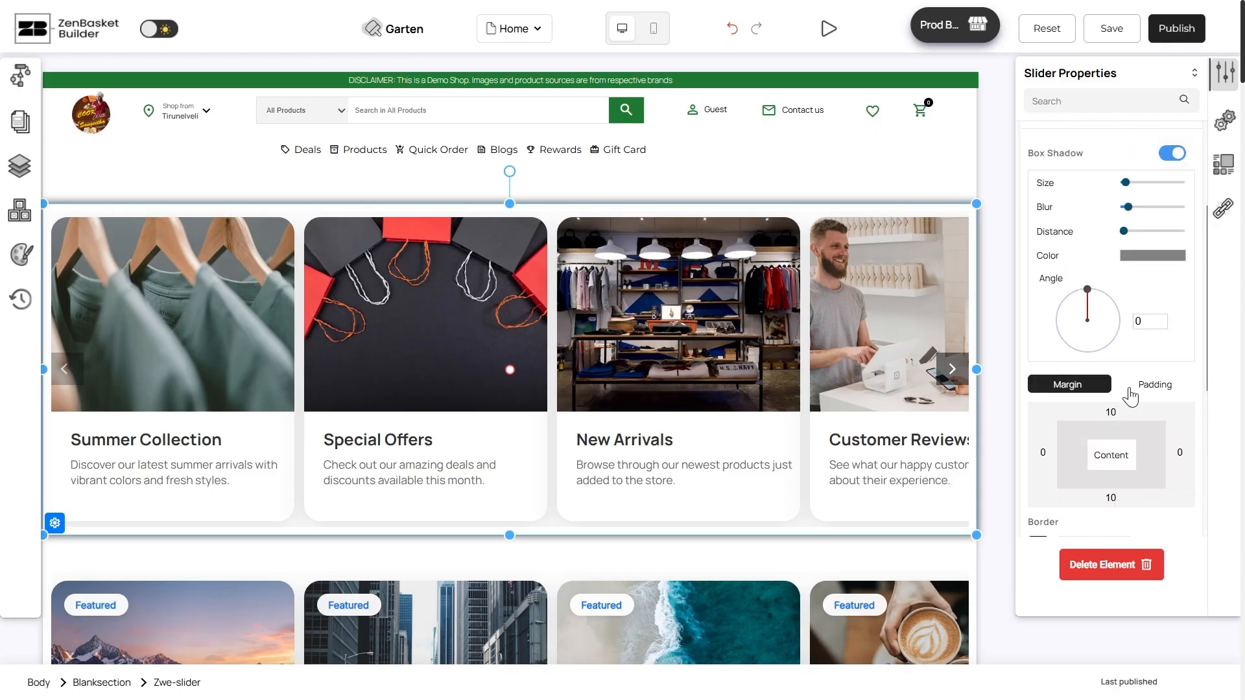
click(1171, 340)
click(1171, 299)
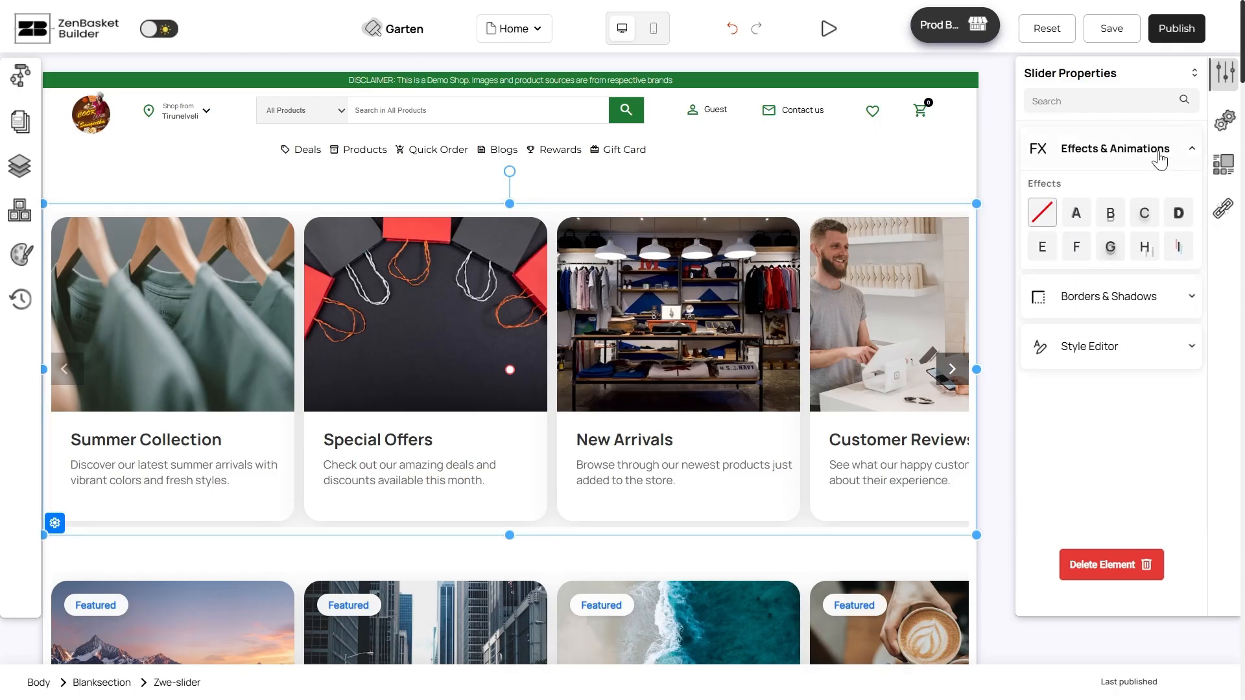
click(1157, 150)
Show the general configuration of the Summer Collection slider, and select the Mountain Adventure slider in the section below it.
click(1226, 124)
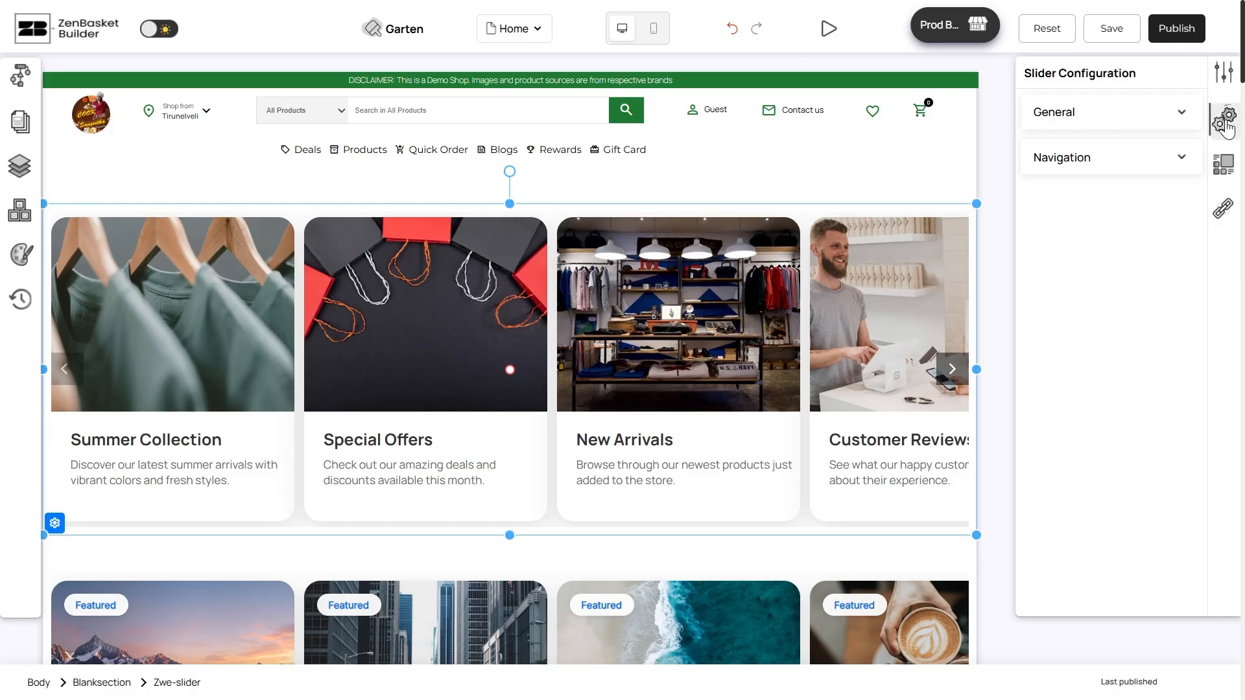
click(1185, 123)
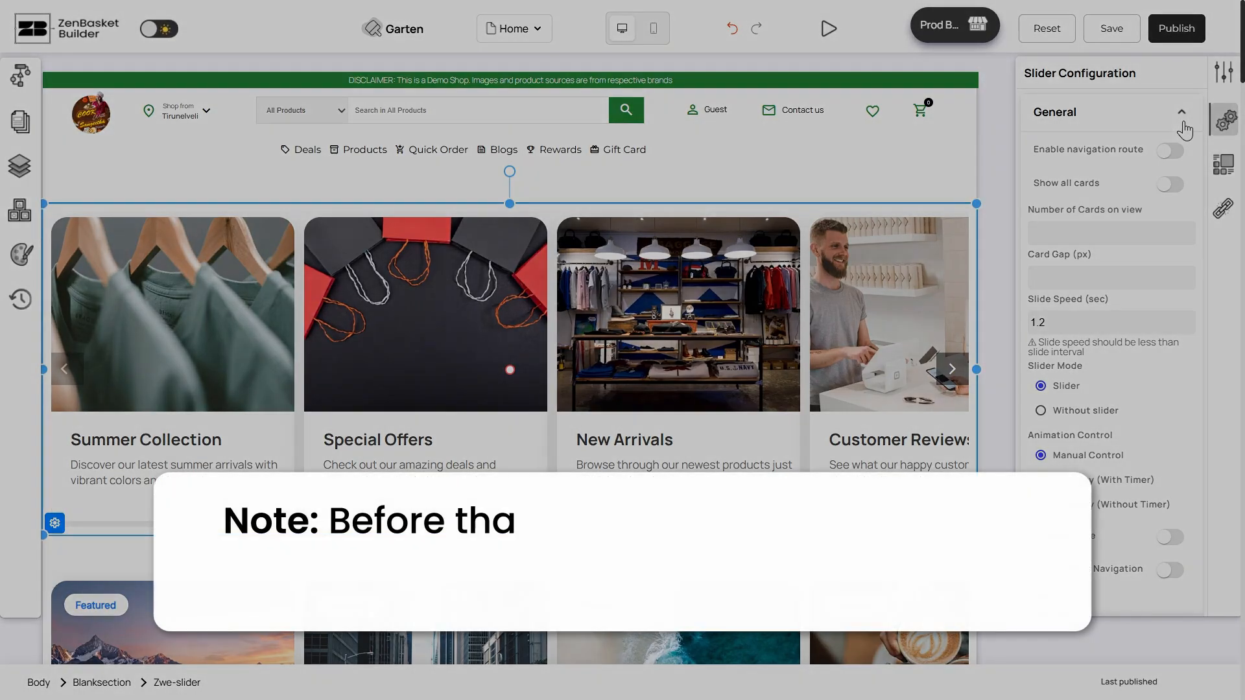
scroll(913, 127, down, 7)
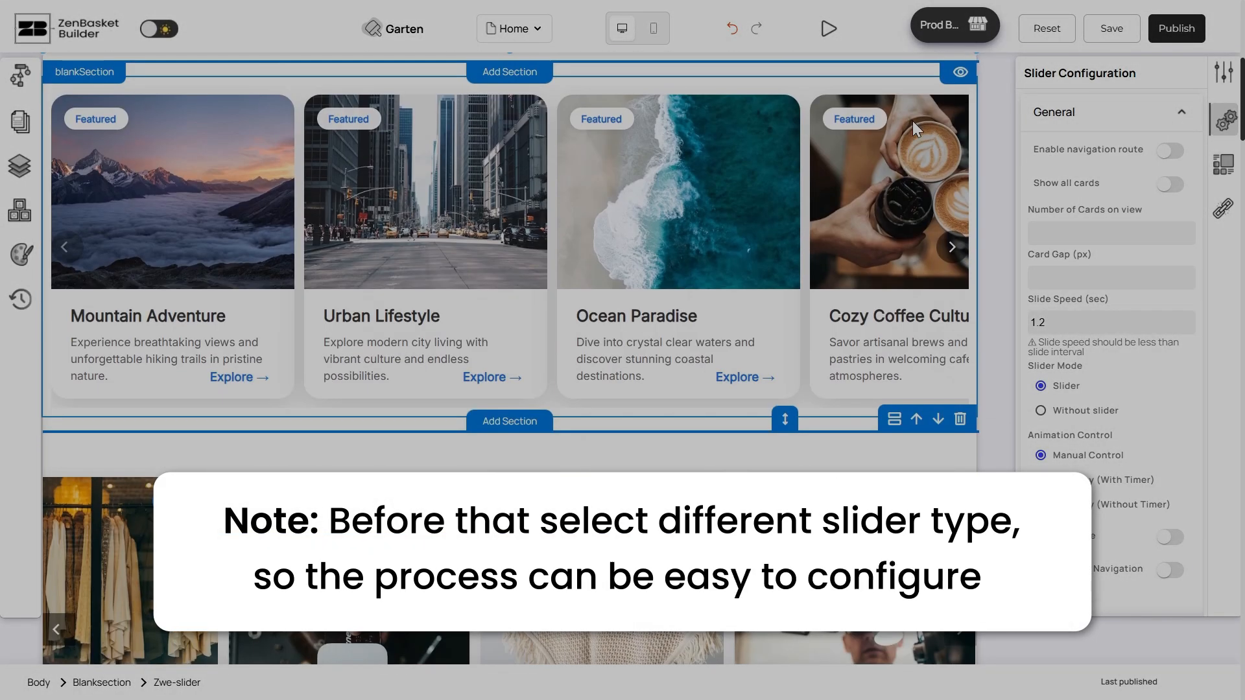
click(912, 123)
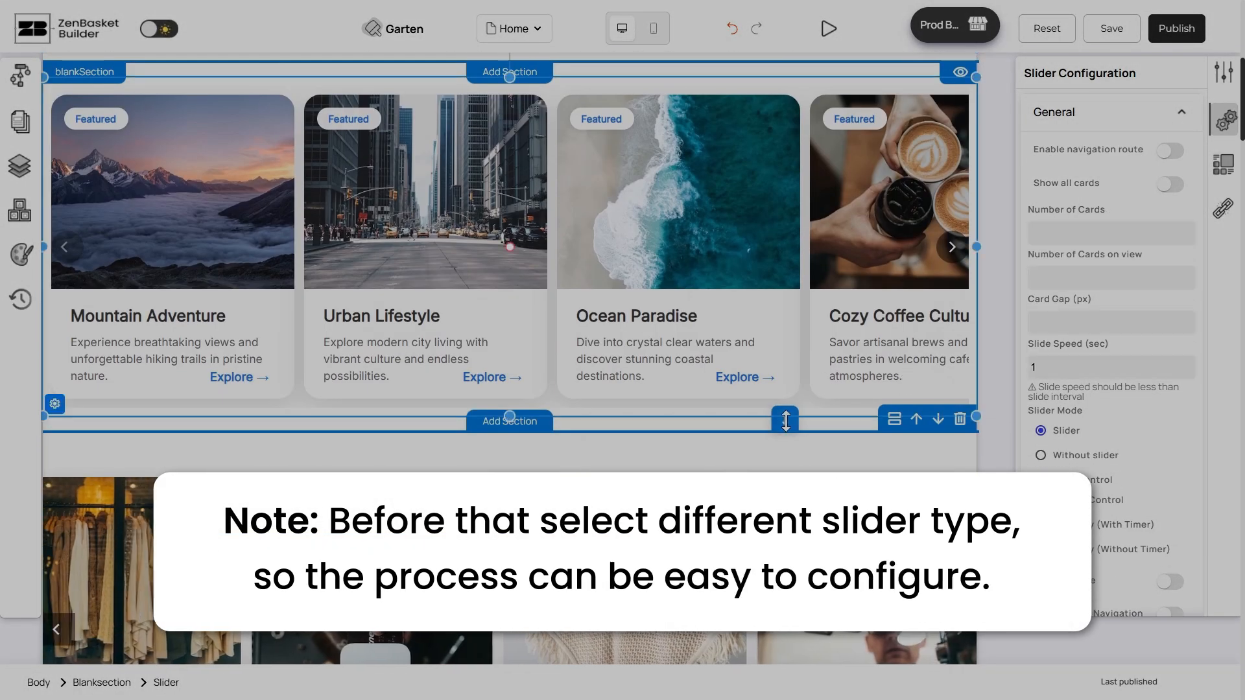
Make the section holding the Mountain Adventure slider taller and move the slider slightly lower inside it.
drag(784, 420, 785, 466)
click(789, 359)
drag(783, 330, 781, 353)
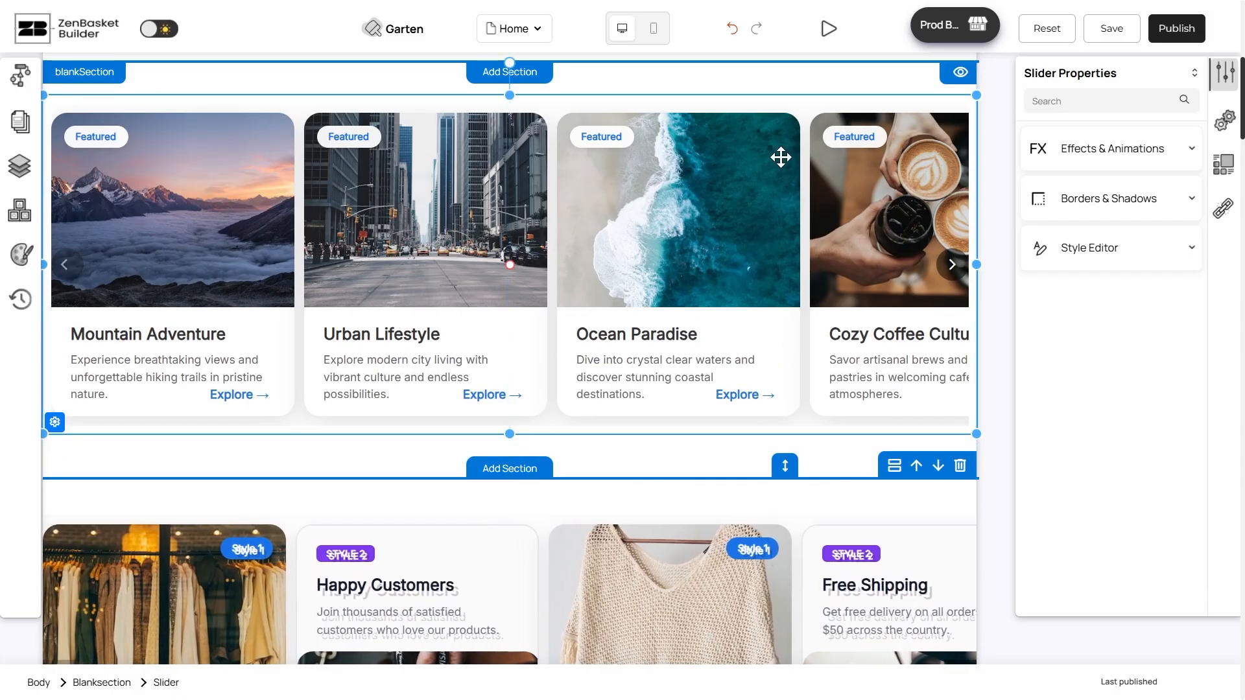
Try the Enable navigation route option in the Mountain Adventure slider's general configuration and switch it back off.
click(1224, 121)
click(1182, 128)
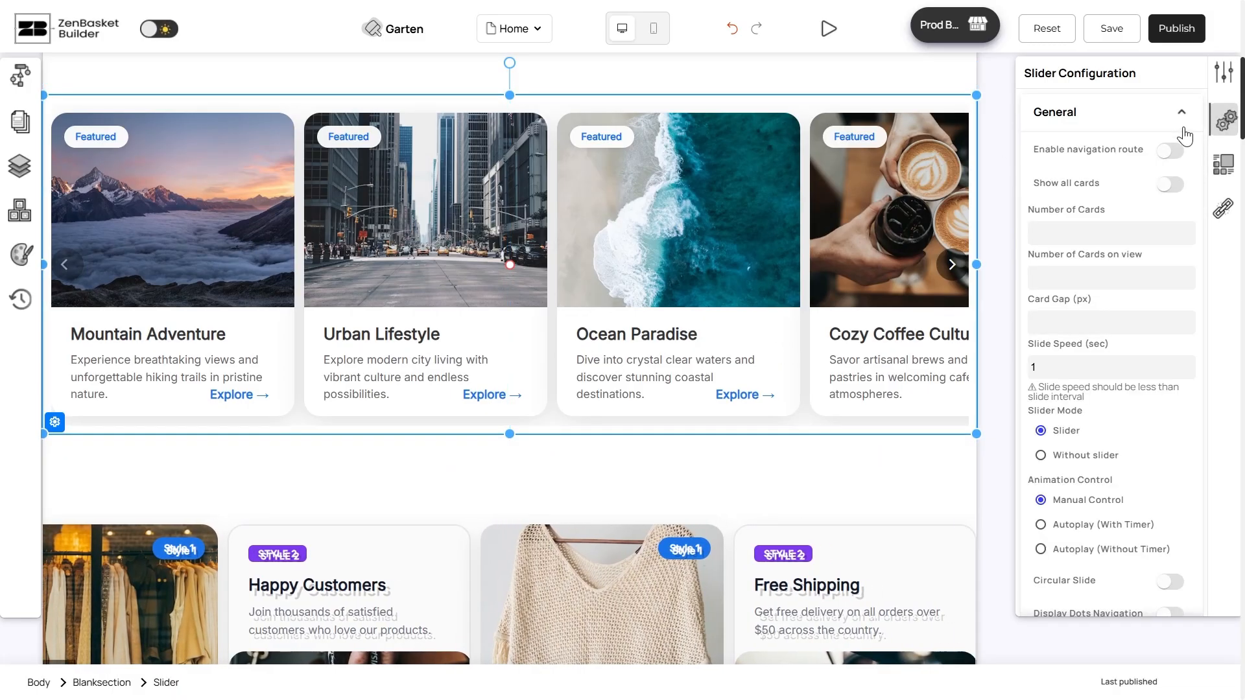
click(1167, 152)
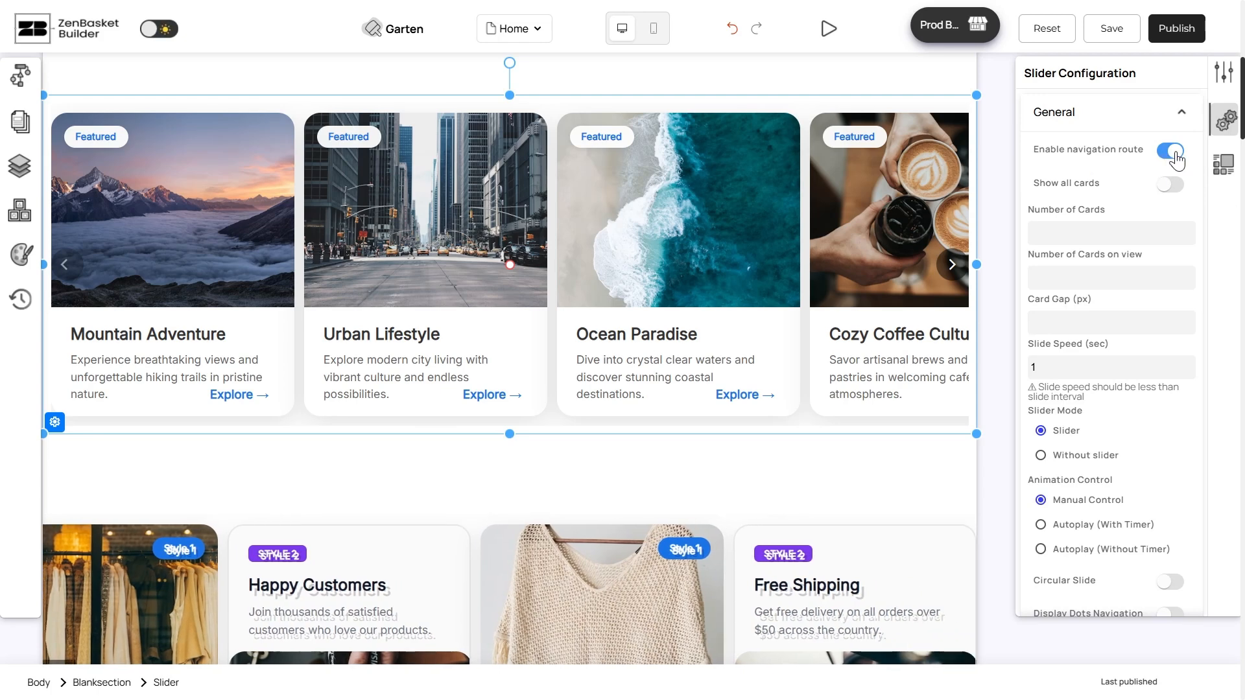
click(1169, 155)
Turn on Show all cards for the Mountain Adventure slider and set the number of cards on view to 3.
click(1172, 184)
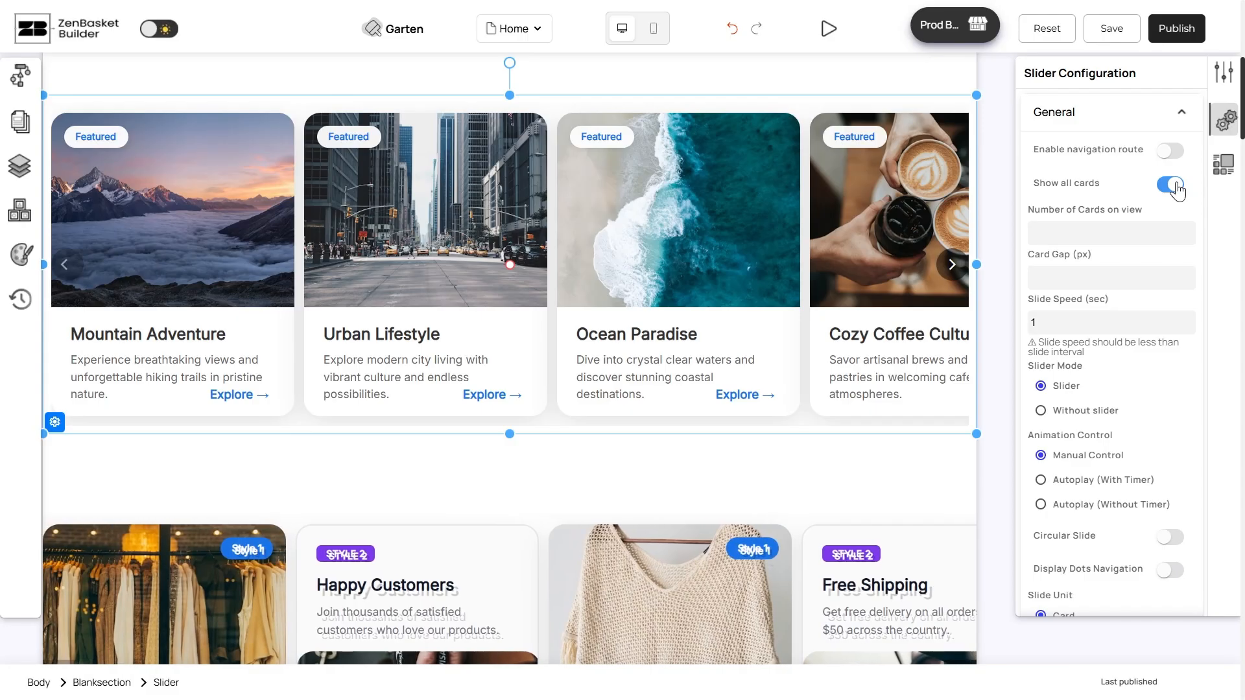
click(1187, 229)
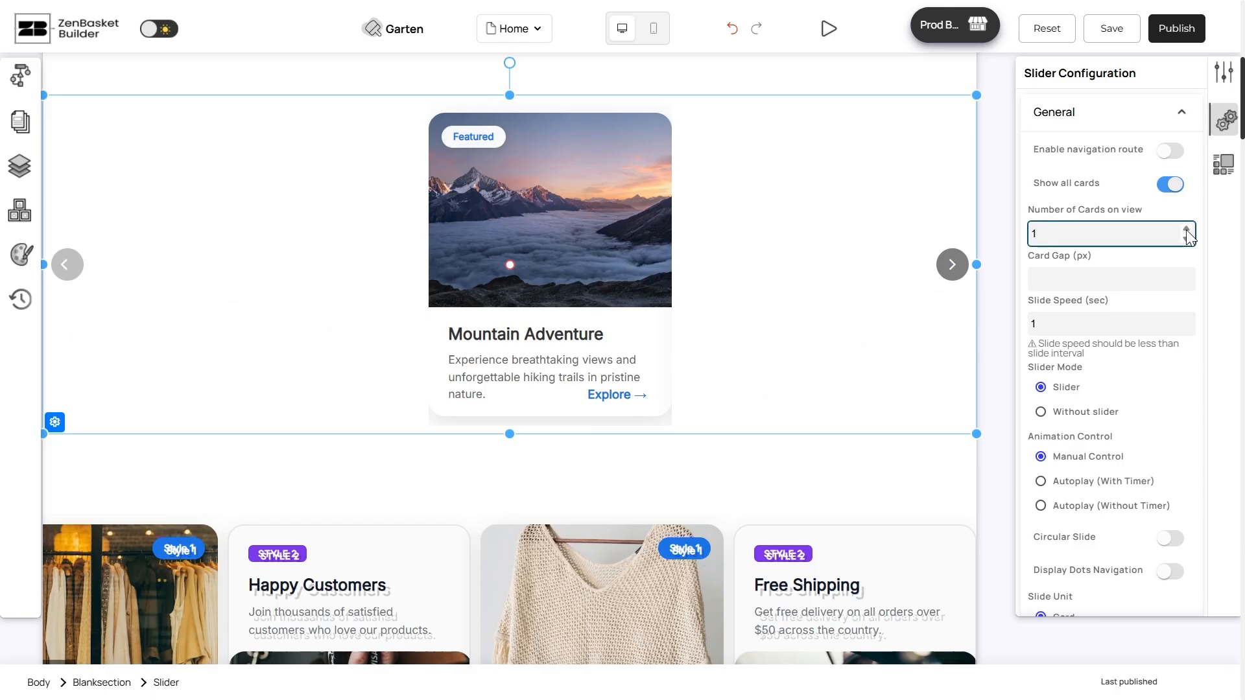
click(1187, 229)
click(1187, 230)
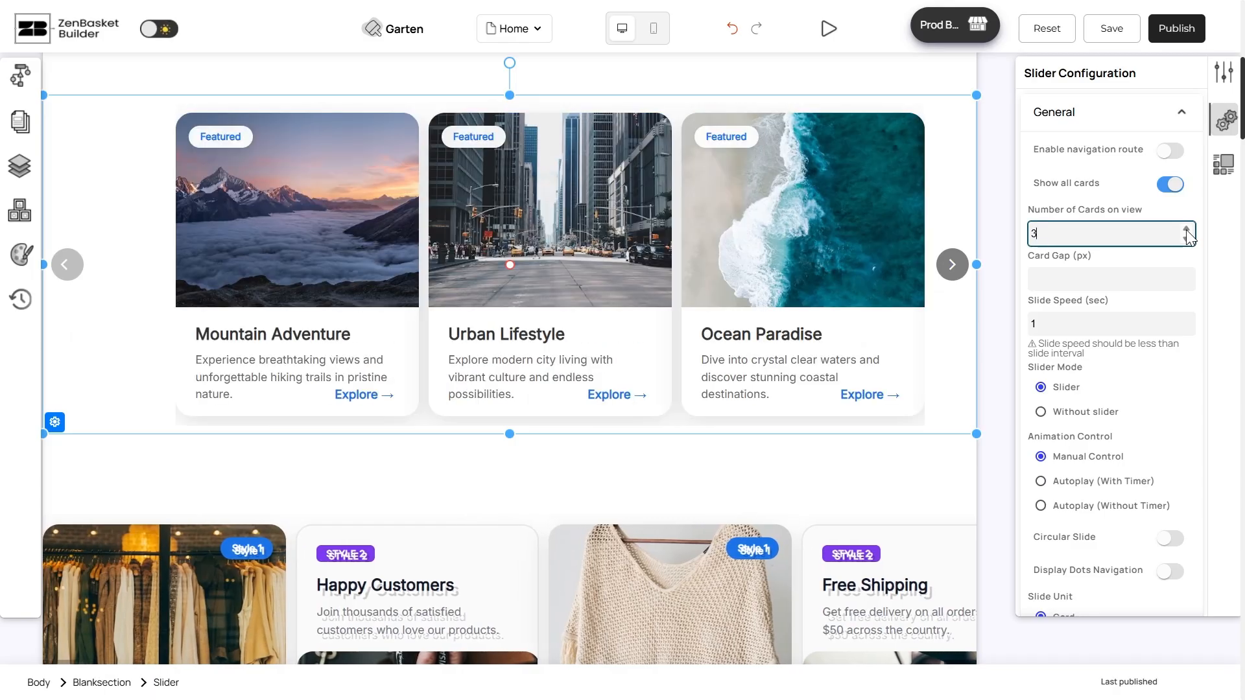
Set the Mountain Adventure slider's card gap to 20 px.
click(1187, 275)
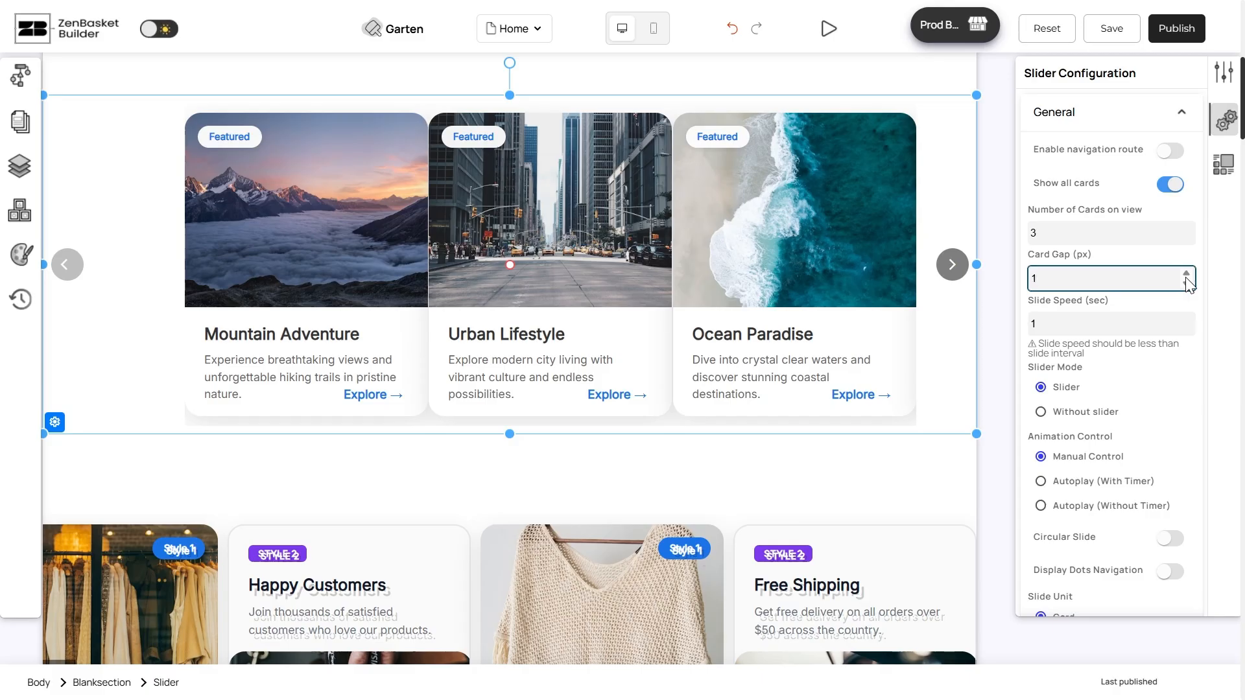
click(1187, 275)
click(1187, 273)
click(1187, 273)
click(1187, 274)
click(1186, 273)
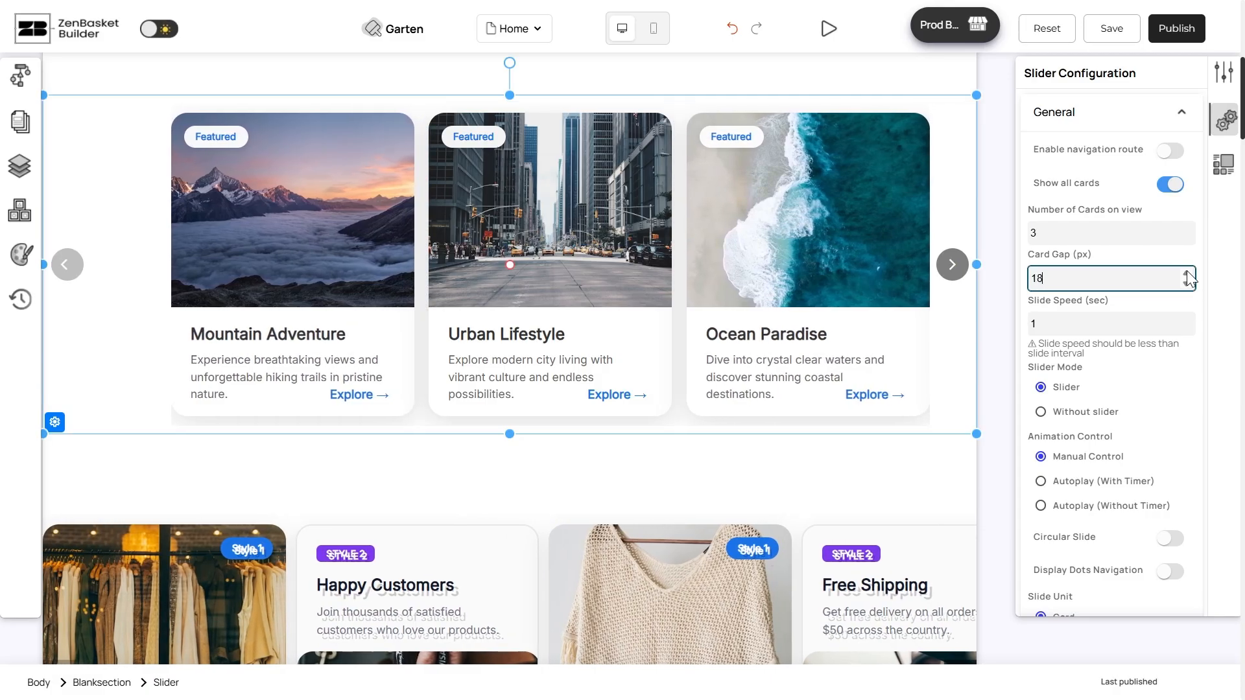
Set the slide speed to 2 seconds in Slider mode and advance the Mountain Adventure slider by one card.
click(1187, 319)
click(1187, 319)
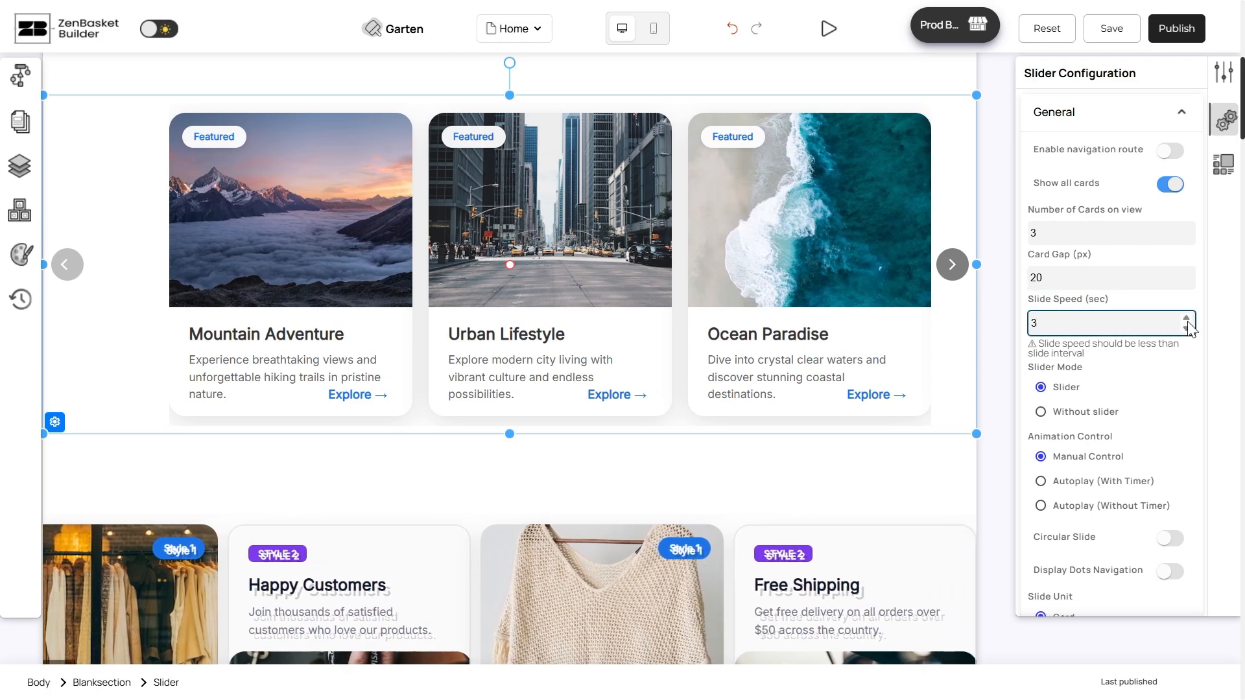
click(1187, 328)
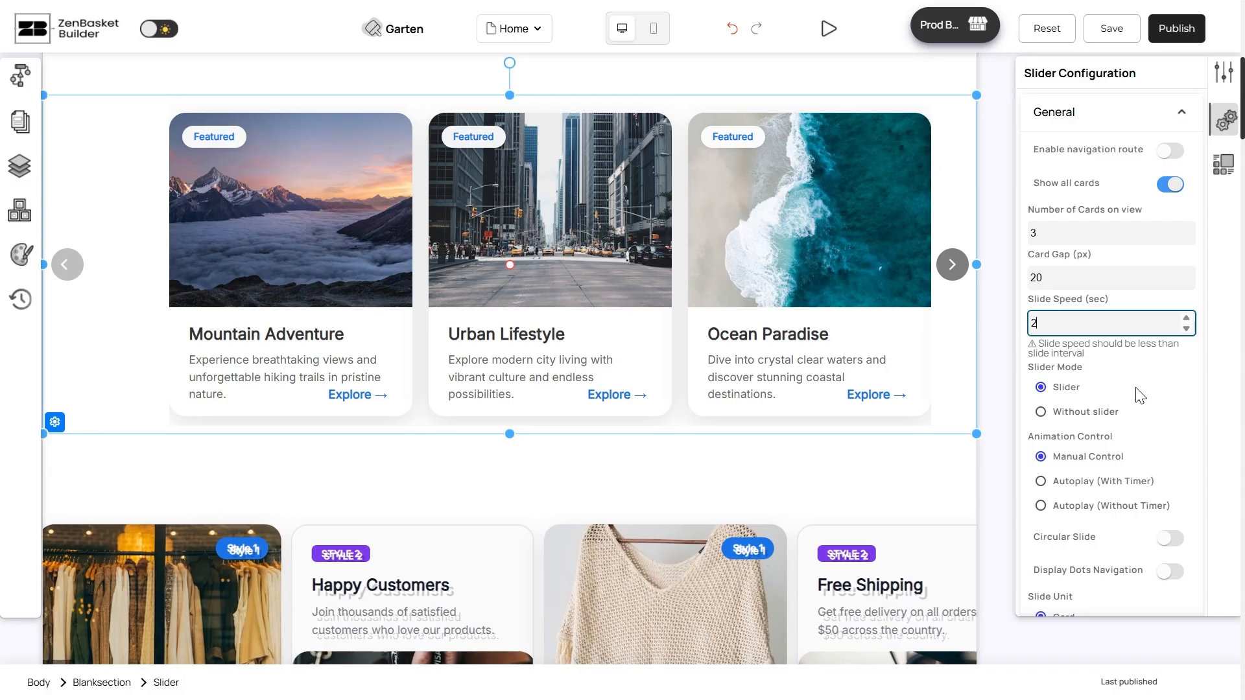
click(1041, 388)
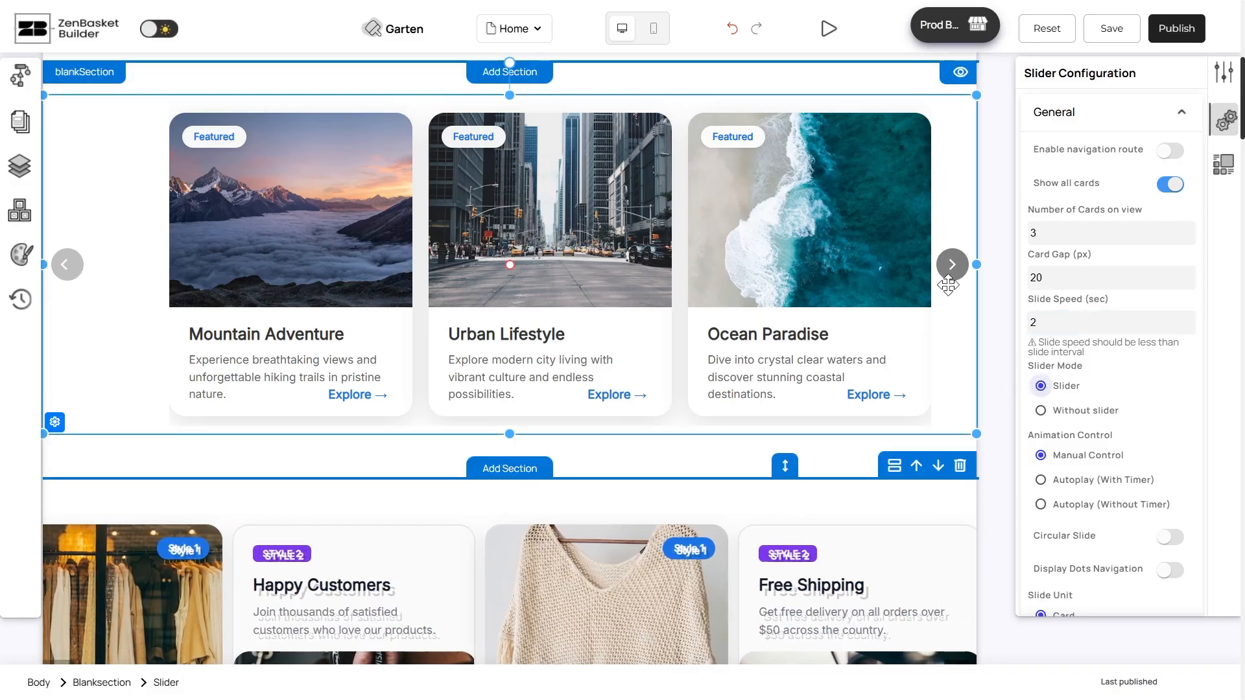
click(951, 264)
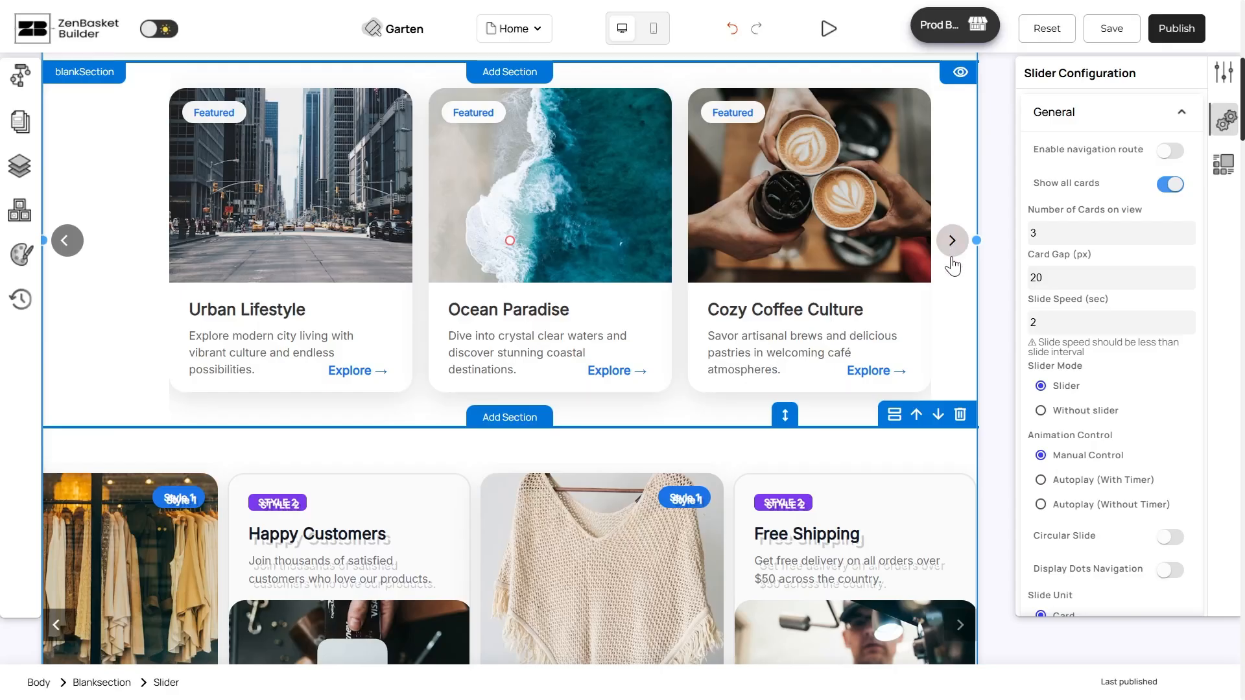
Try the Without slider mode in an enlarged section, then restore Slider mode and shorten the section again.
click(1041, 411)
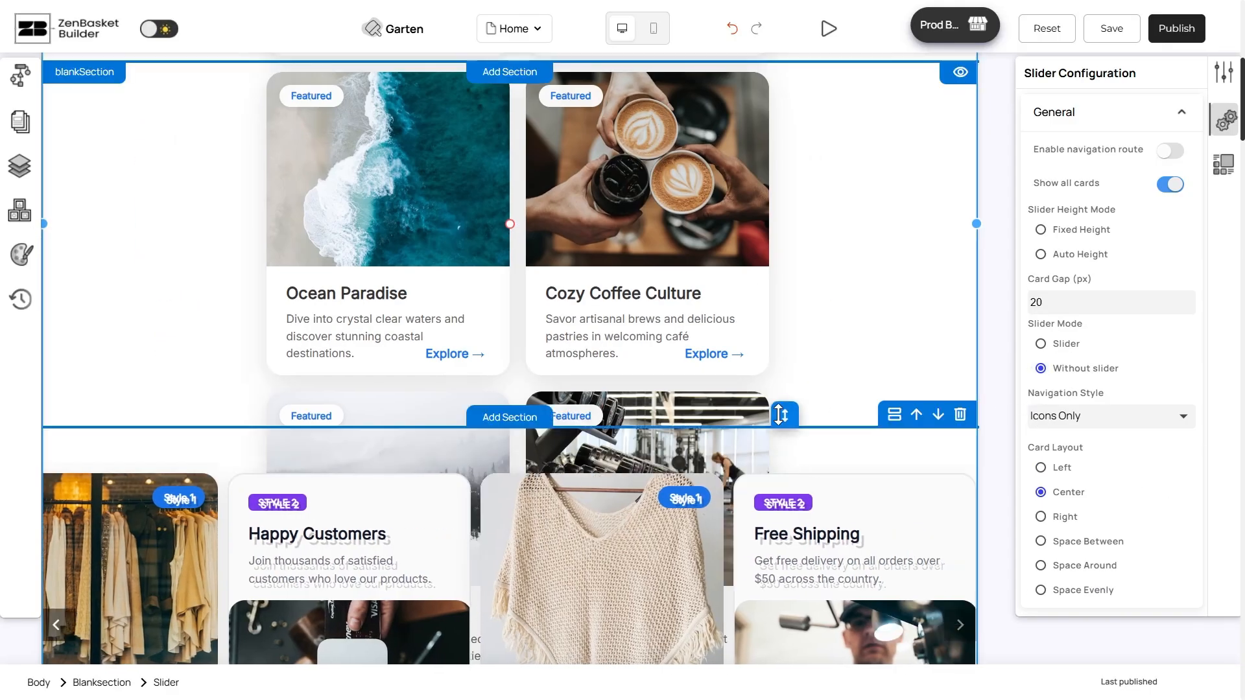
drag(782, 415, 780, 654)
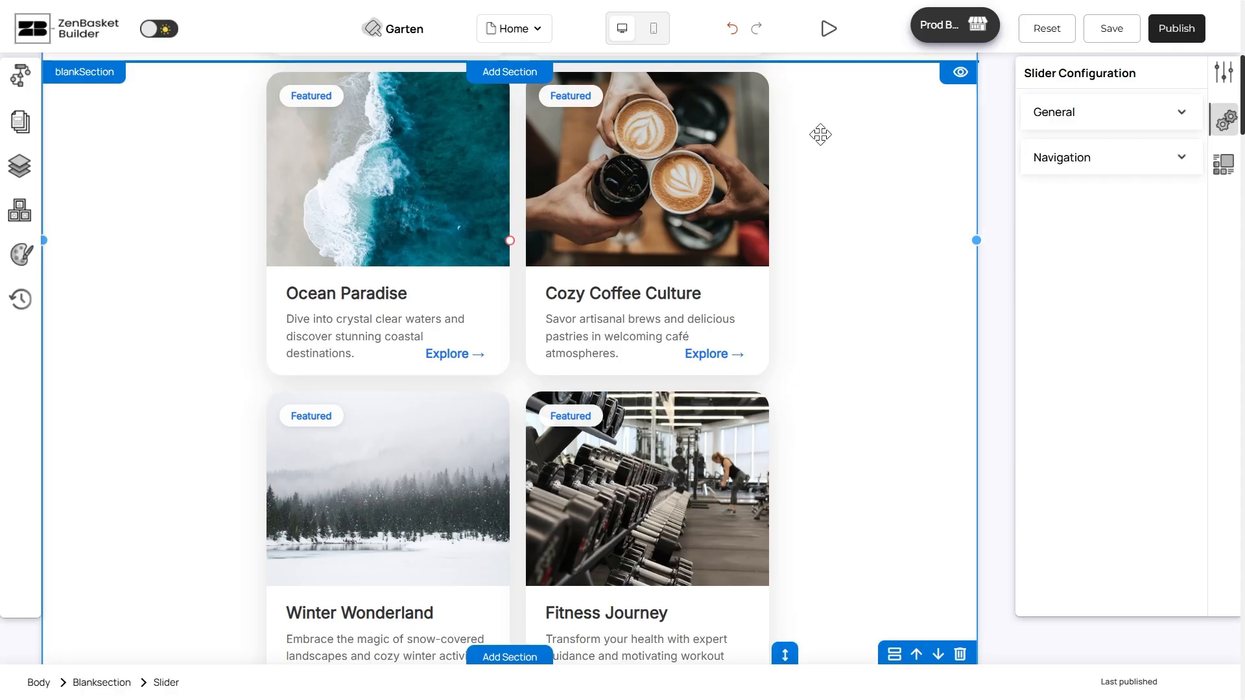
click(1106, 125)
click(1041, 343)
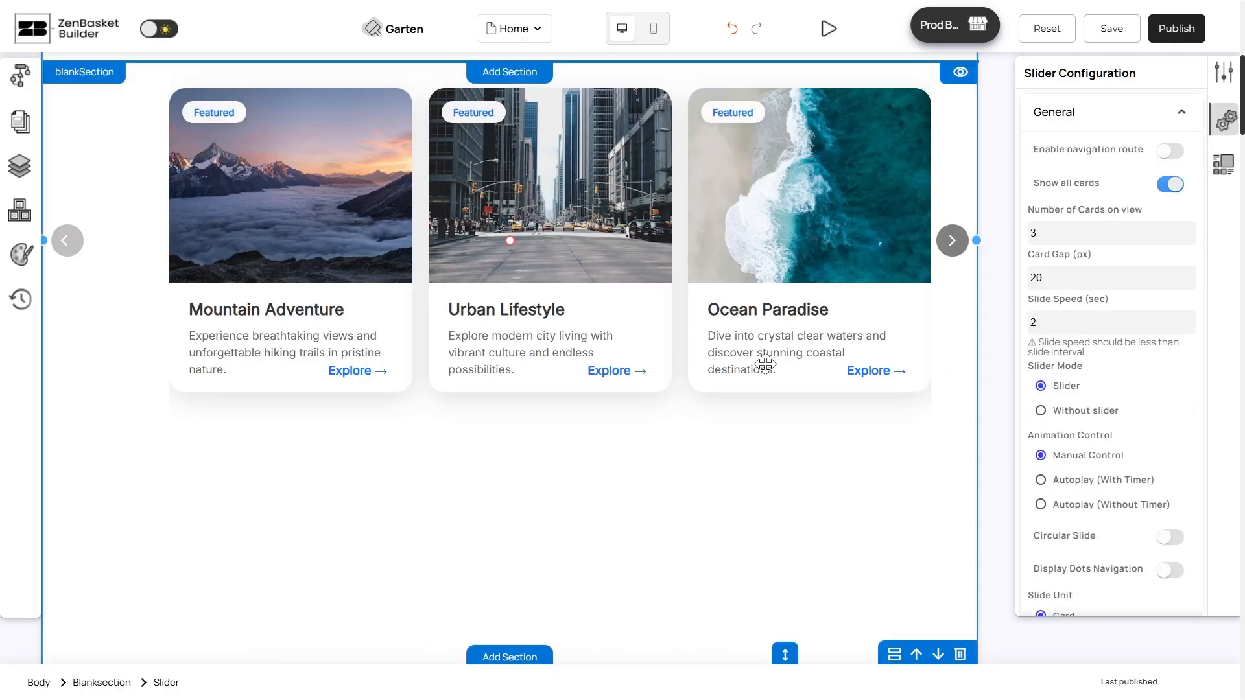
drag(785, 649, 785, 408)
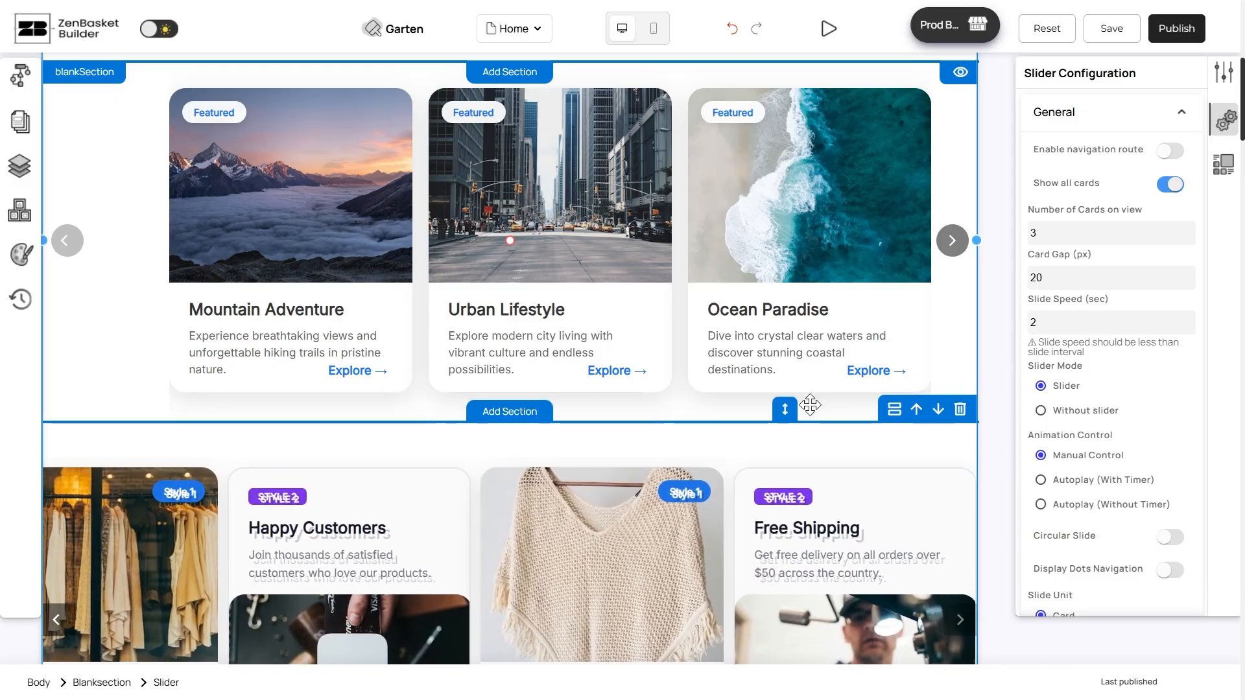
click(1103, 121)
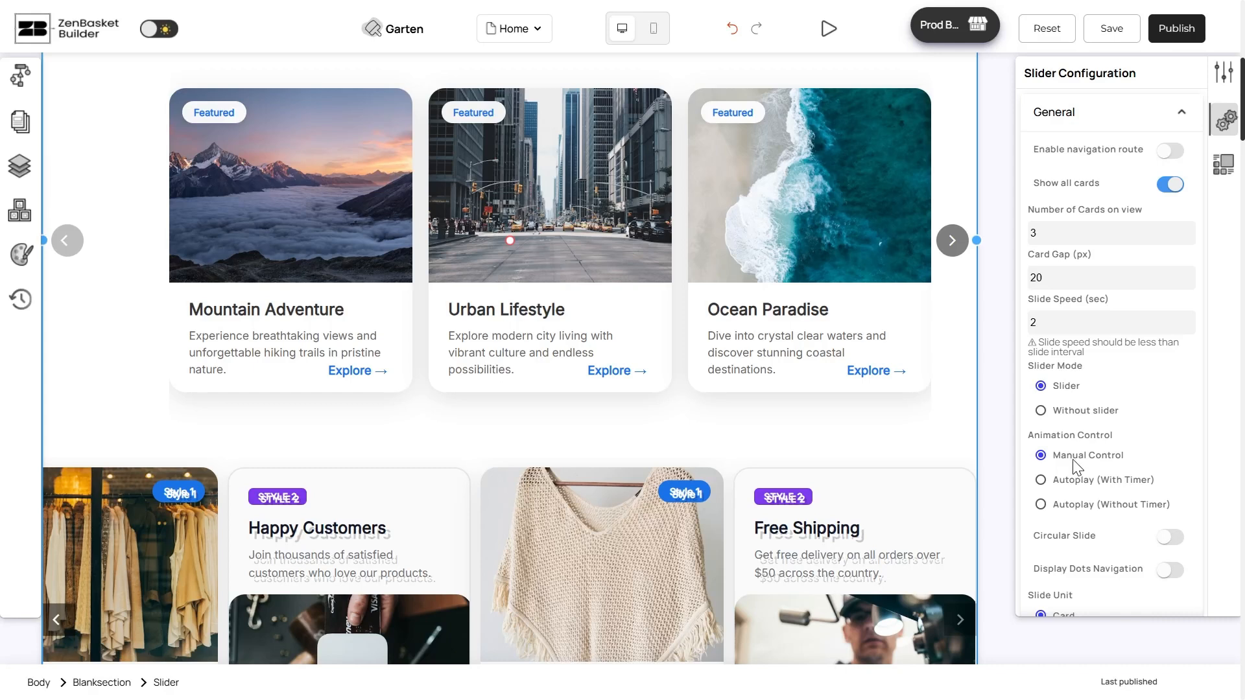
Try the Autoplay (With Timer) animation control, and set the slider to Autoplay (Without Timer).
click(1042, 482)
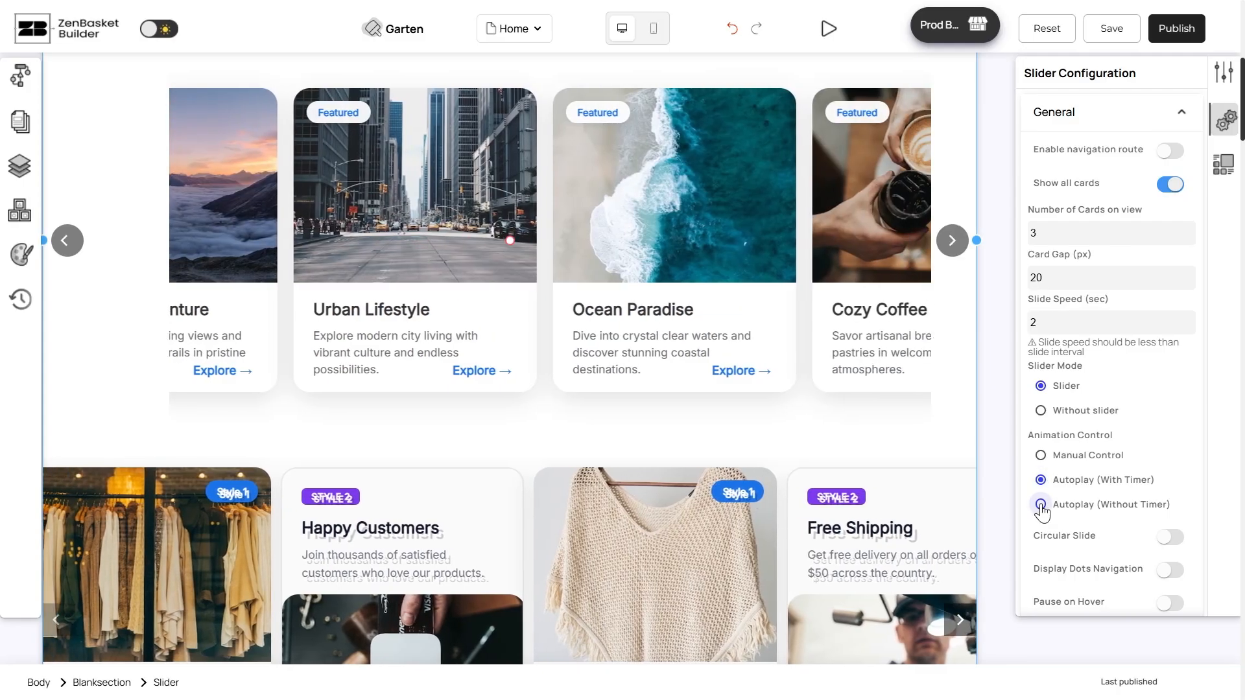
click(1040, 505)
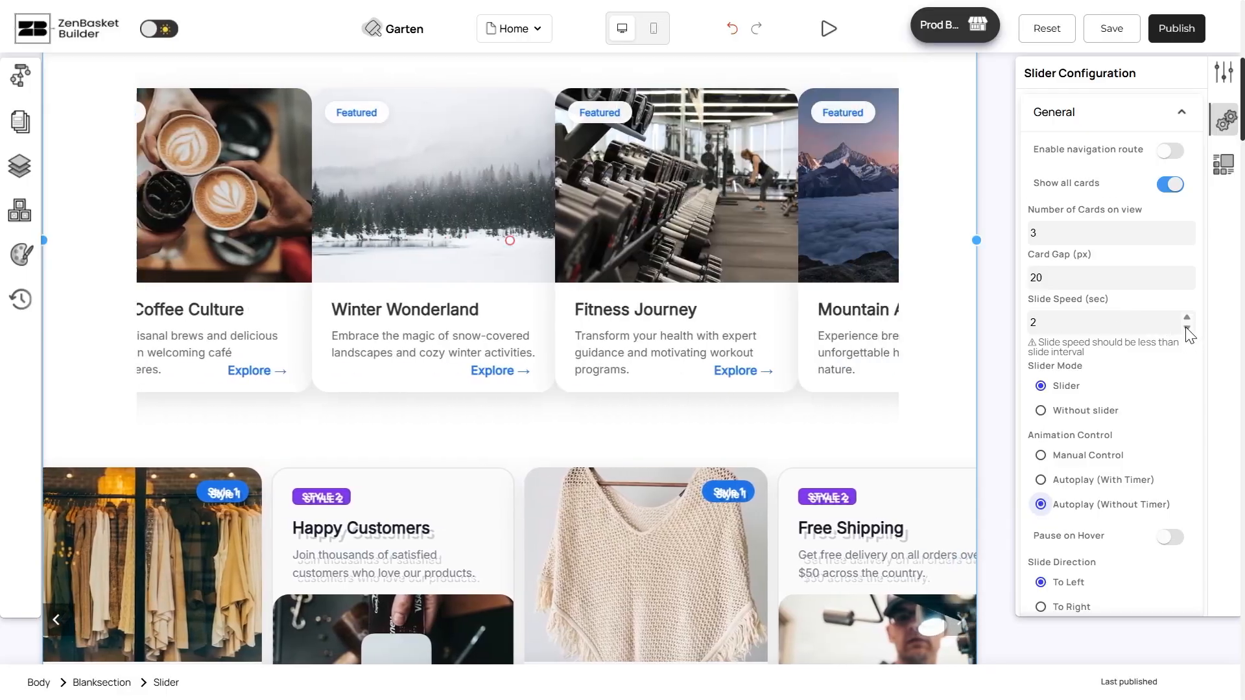
Set the autoplaying slider's slide speed to 6 seconds and turn on Pause on Hover.
click(1186, 324)
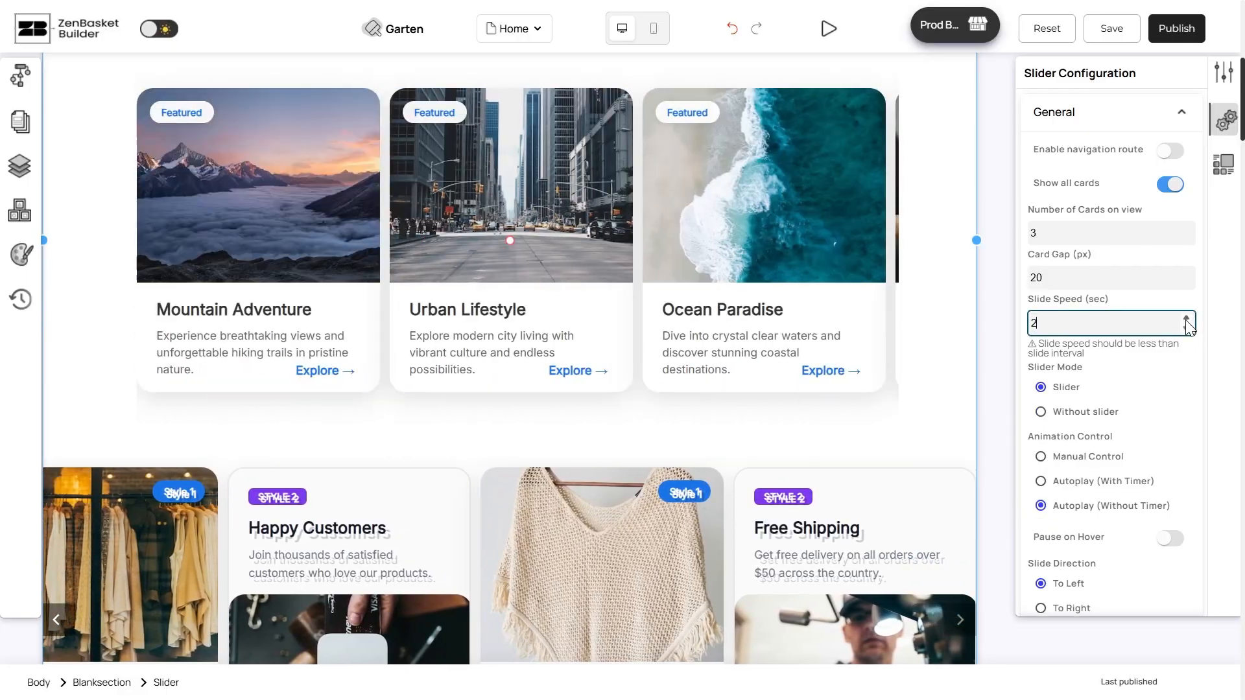
click(1187, 321)
click(1186, 321)
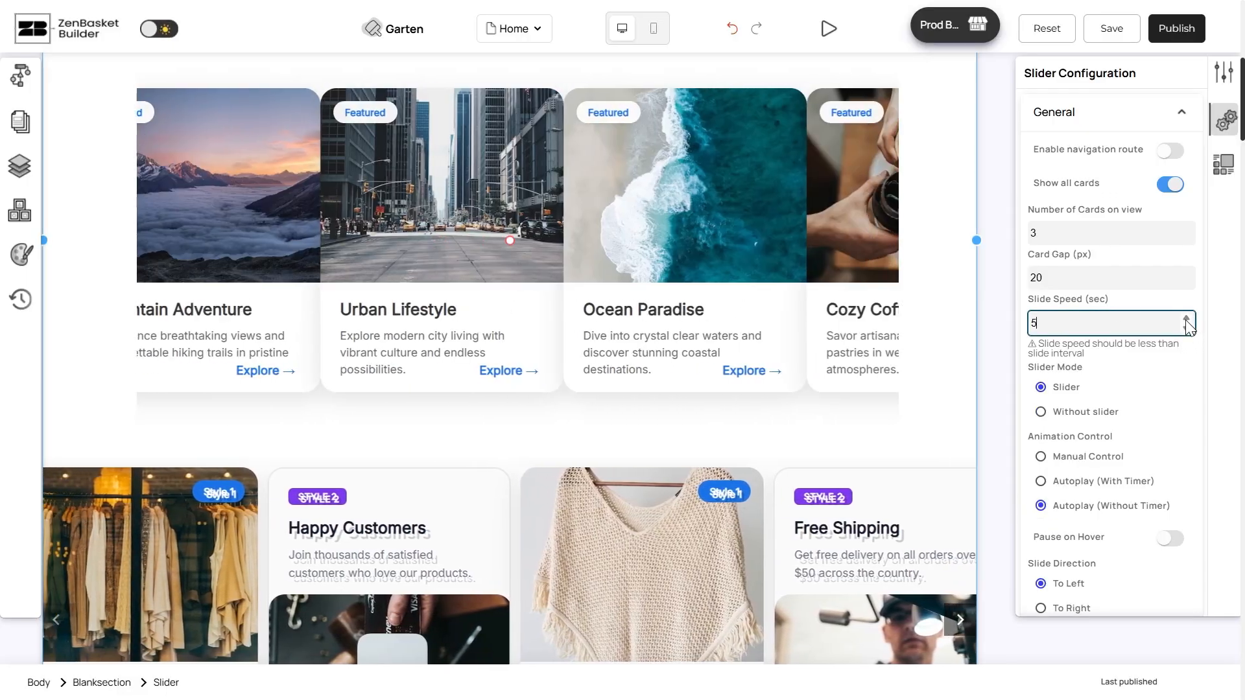
click(1187, 321)
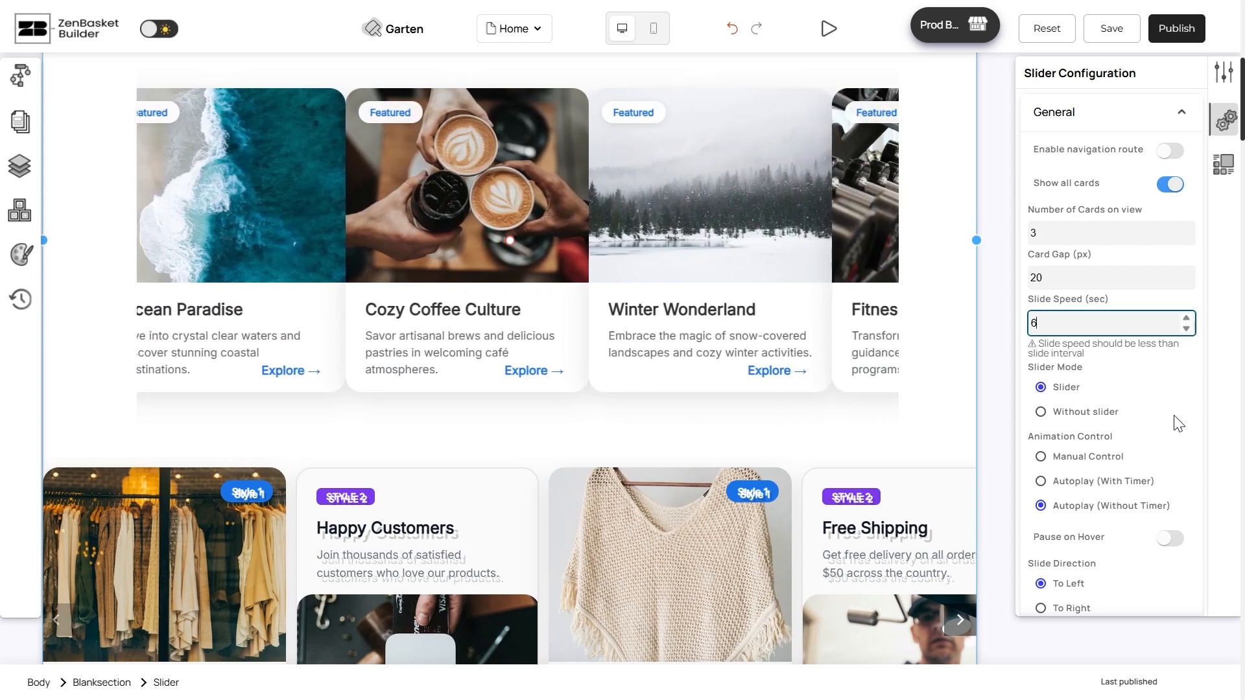
click(1166, 541)
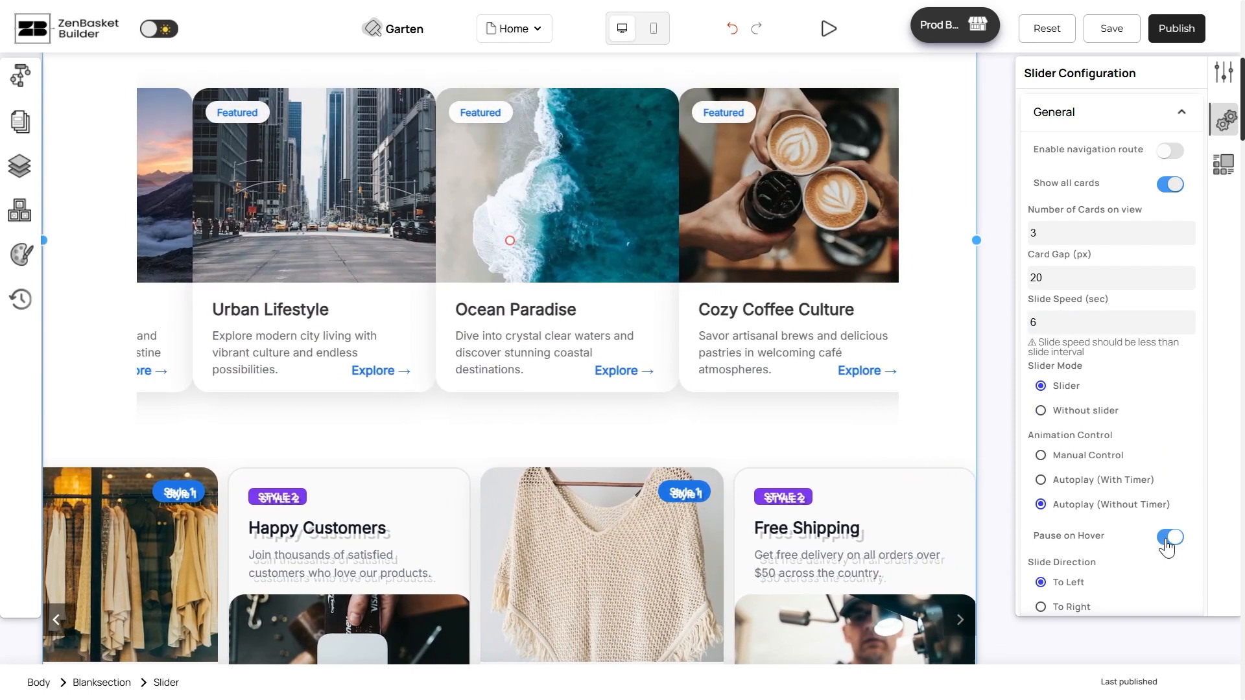
Turn off Pause on Hover and set the slider to Manual Control, trying Circular Slide briefly before disabling it.
click(1167, 545)
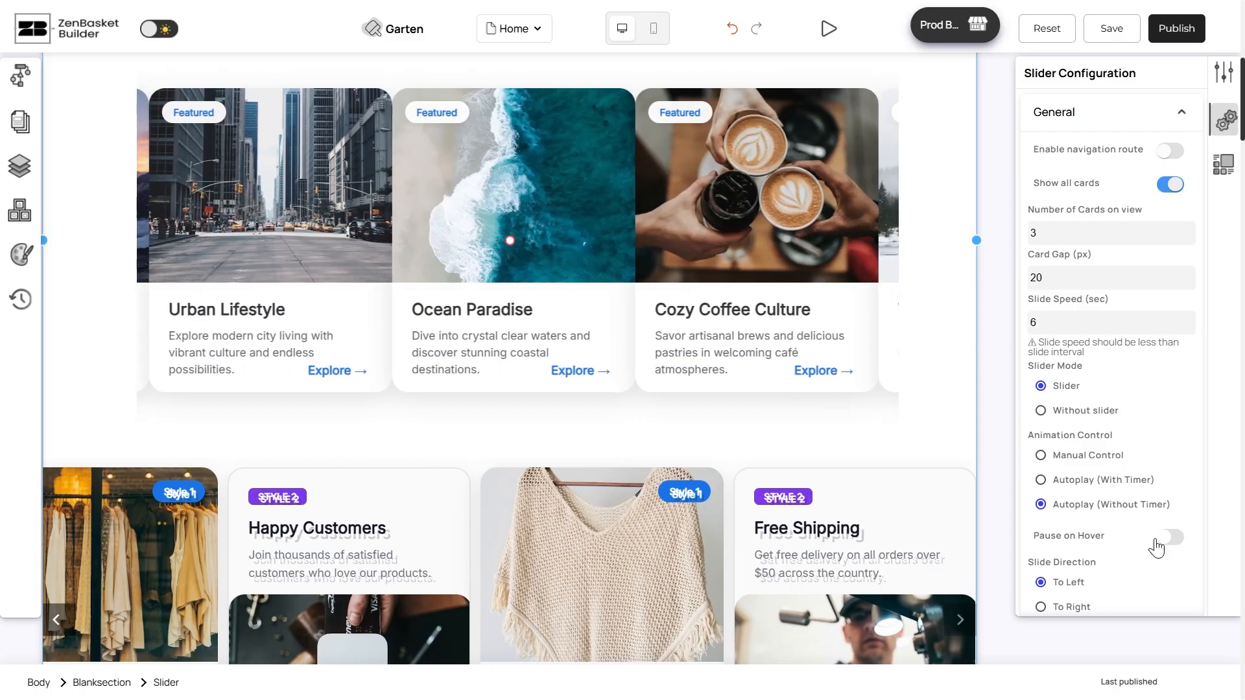
click(1041, 456)
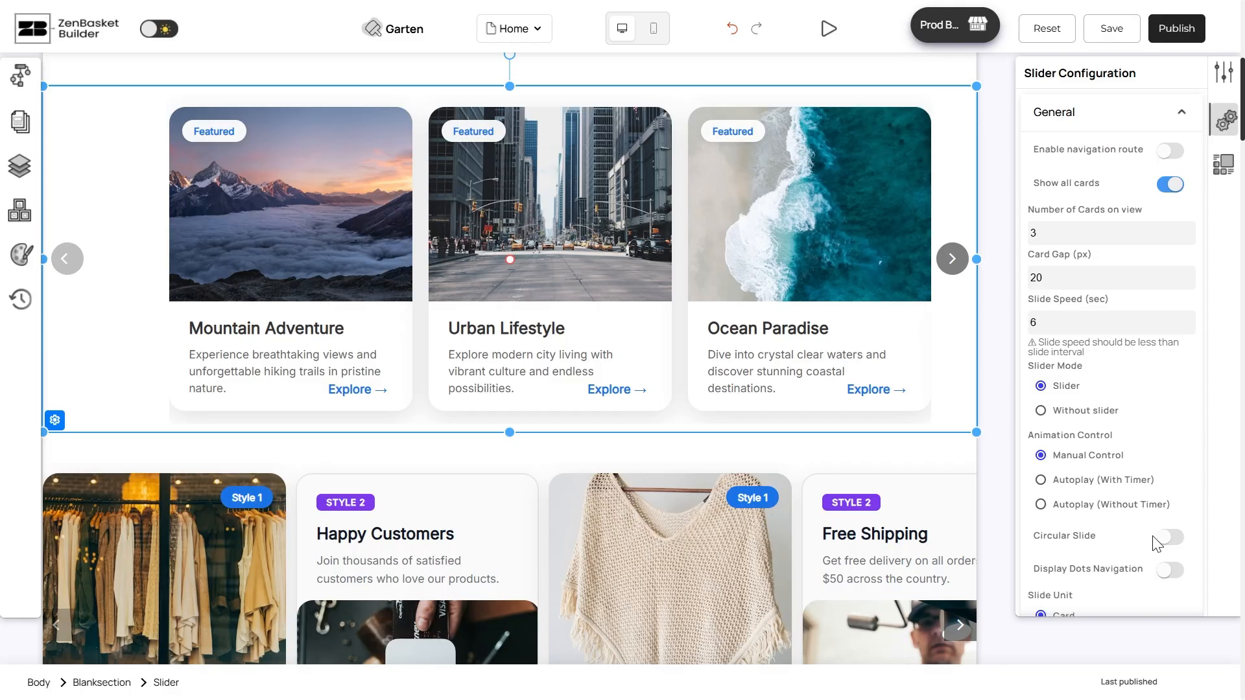
click(1166, 540)
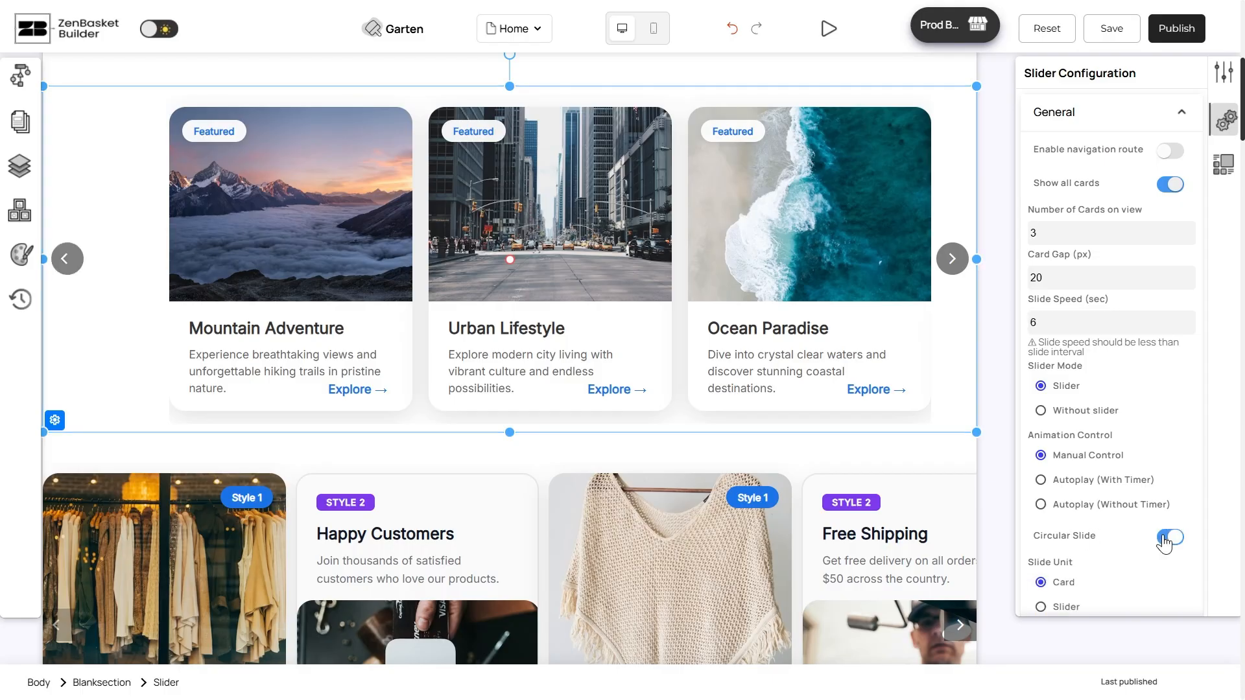
click(1165, 538)
Try dots navigation on the slider in the Bottom Left and Centered-Left positions, then turn the dots off.
click(1165, 570)
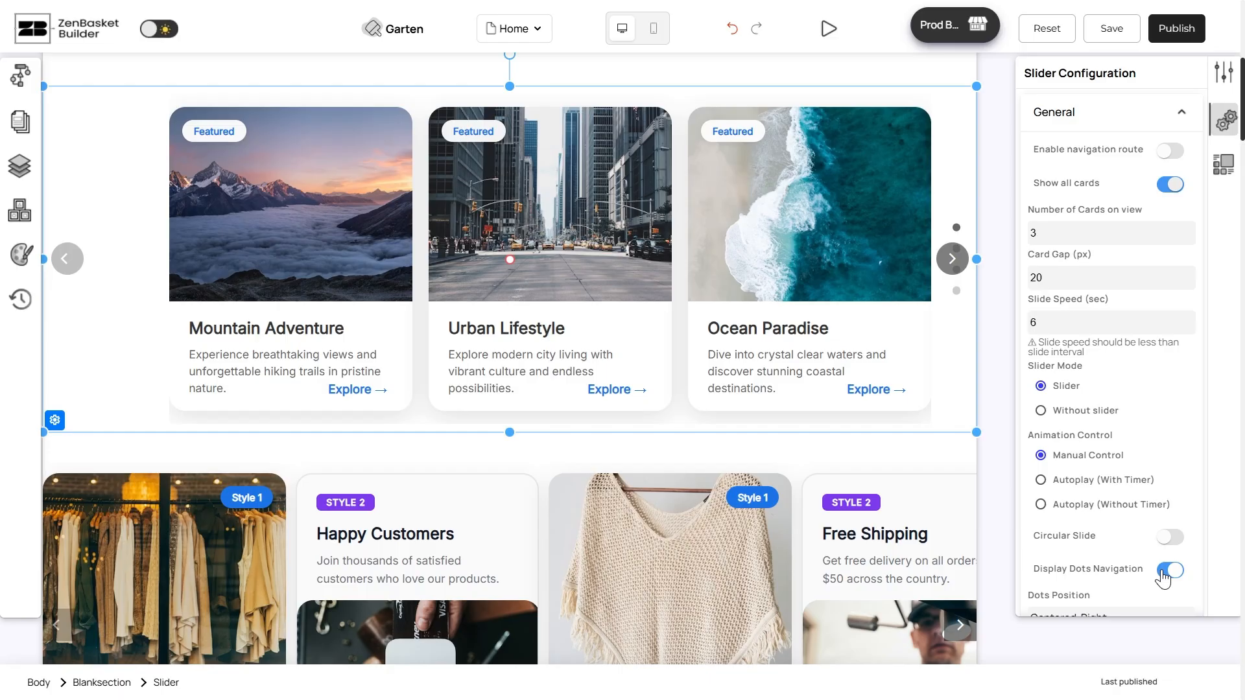
scroll(1164, 577, down, 1)
click(1151, 538)
click(1102, 472)
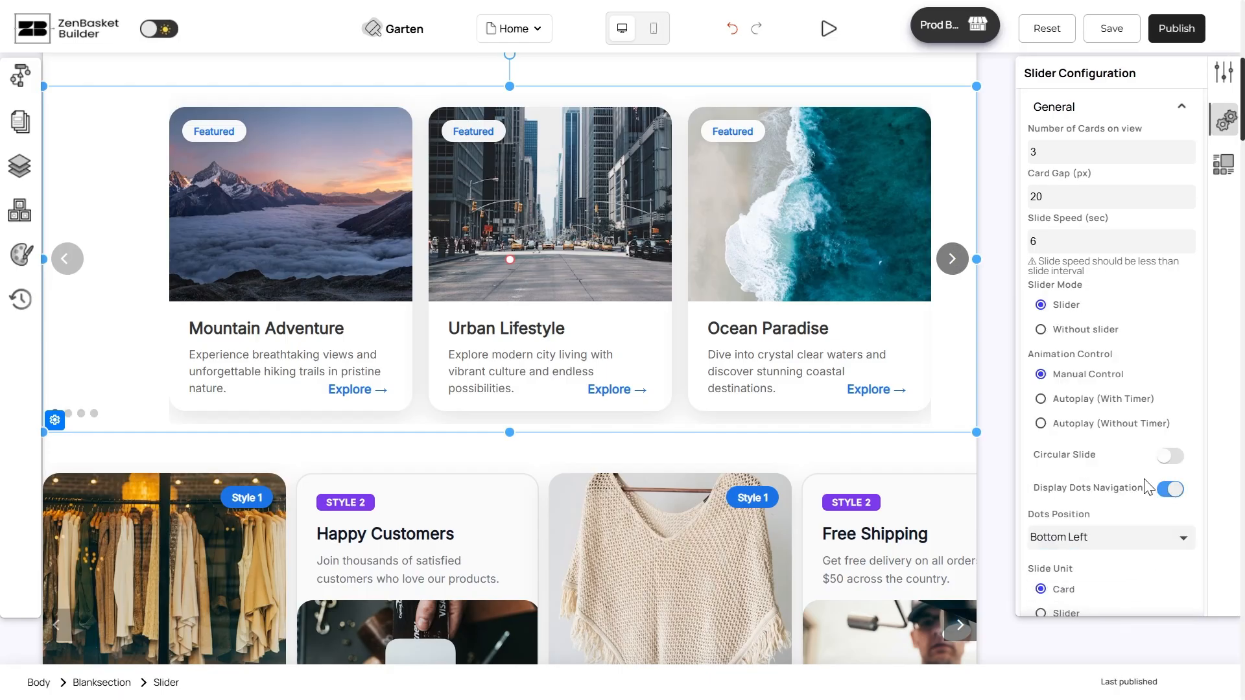
click(1145, 540)
click(1127, 406)
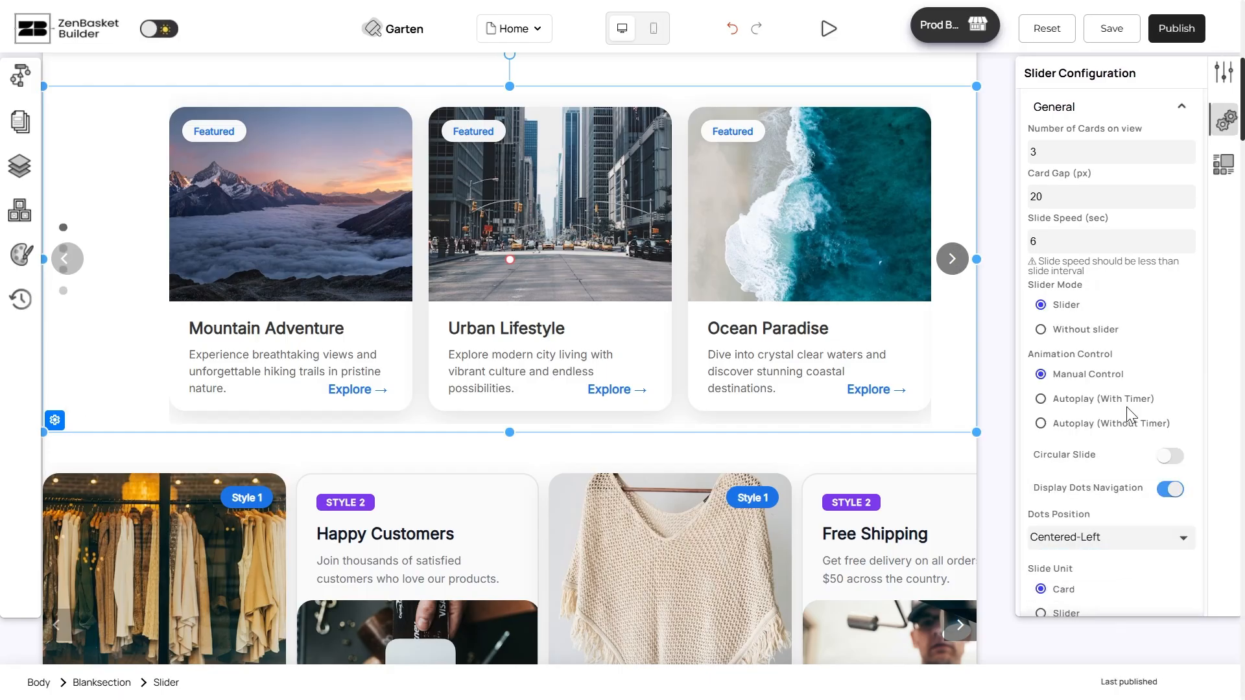
click(1168, 491)
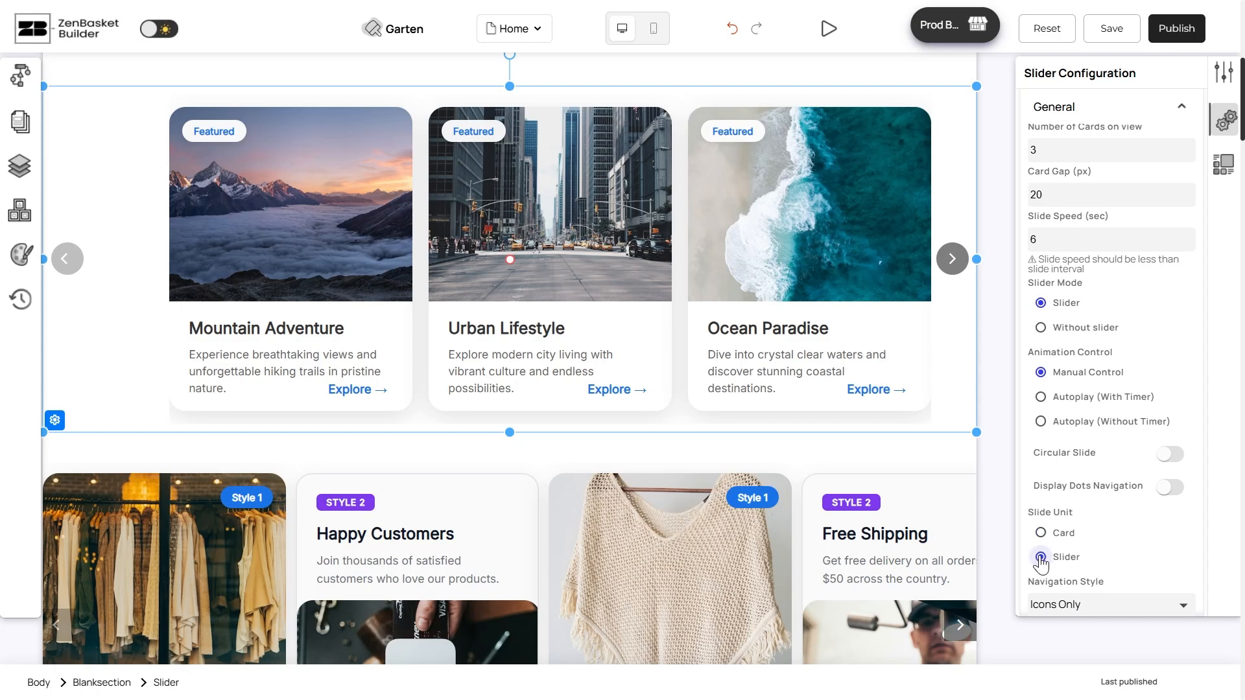
Try the Text Only and Text + Icons navigation styles on the slider, then restore Icons Only.
click(1036, 608)
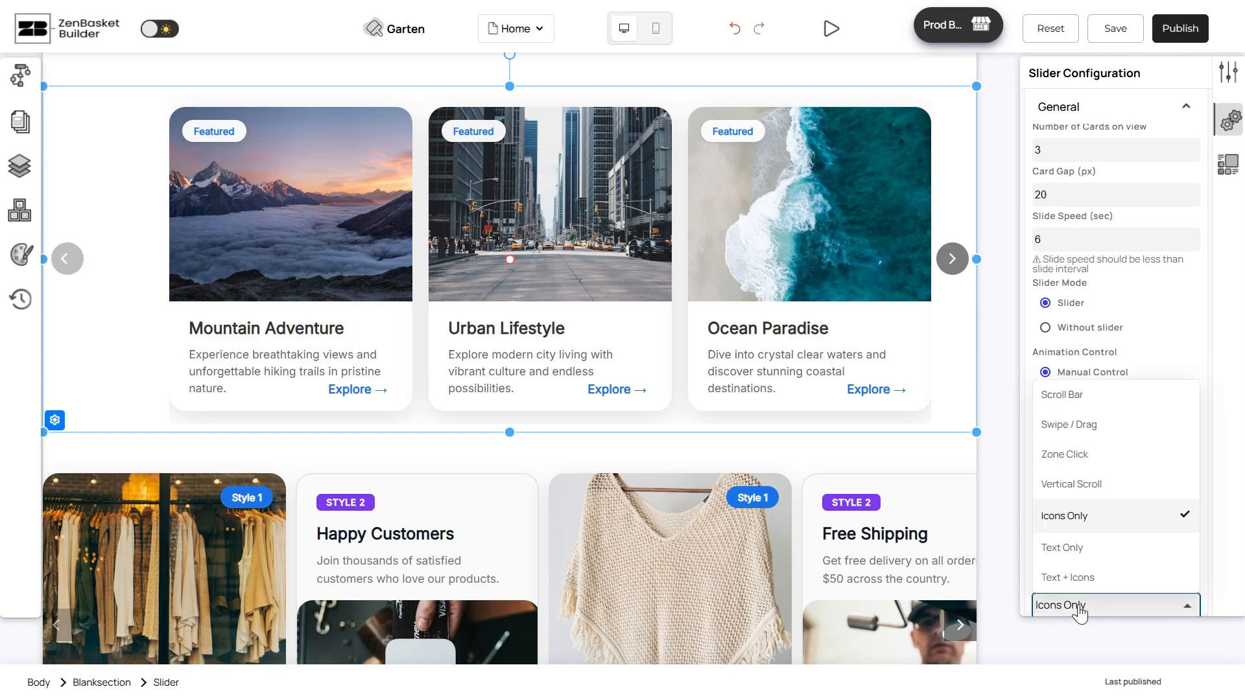
click(1073, 549)
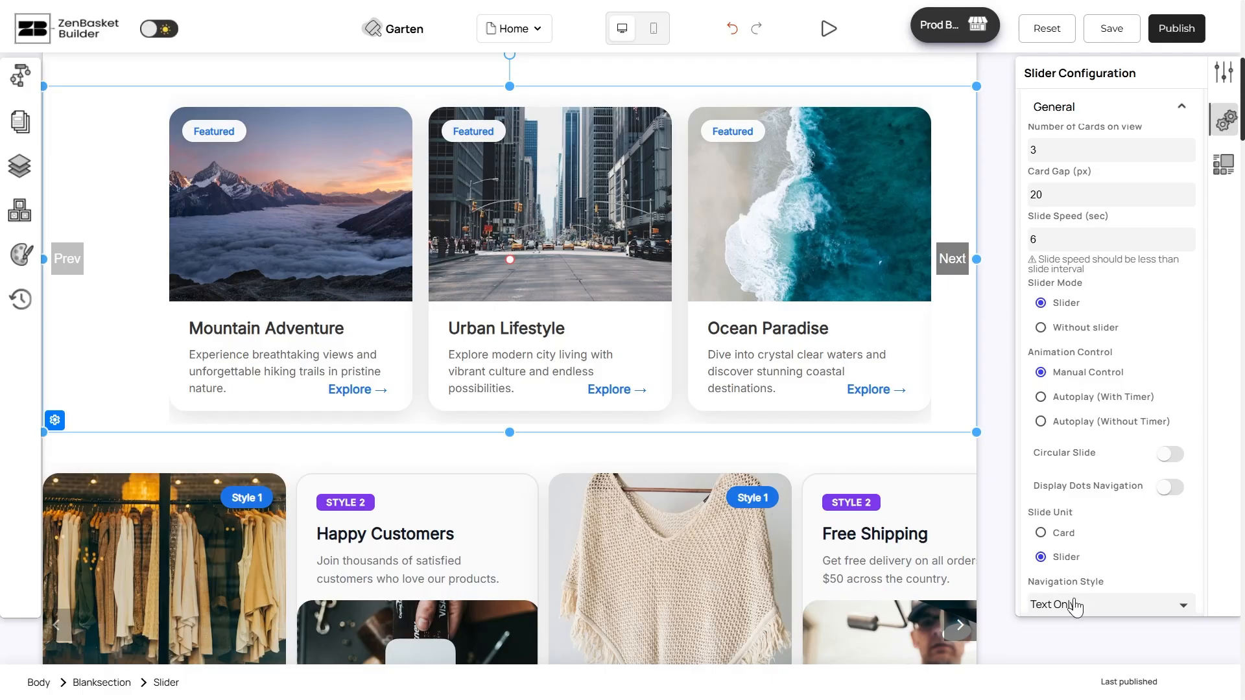
click(1073, 605)
click(1074, 576)
click(1074, 609)
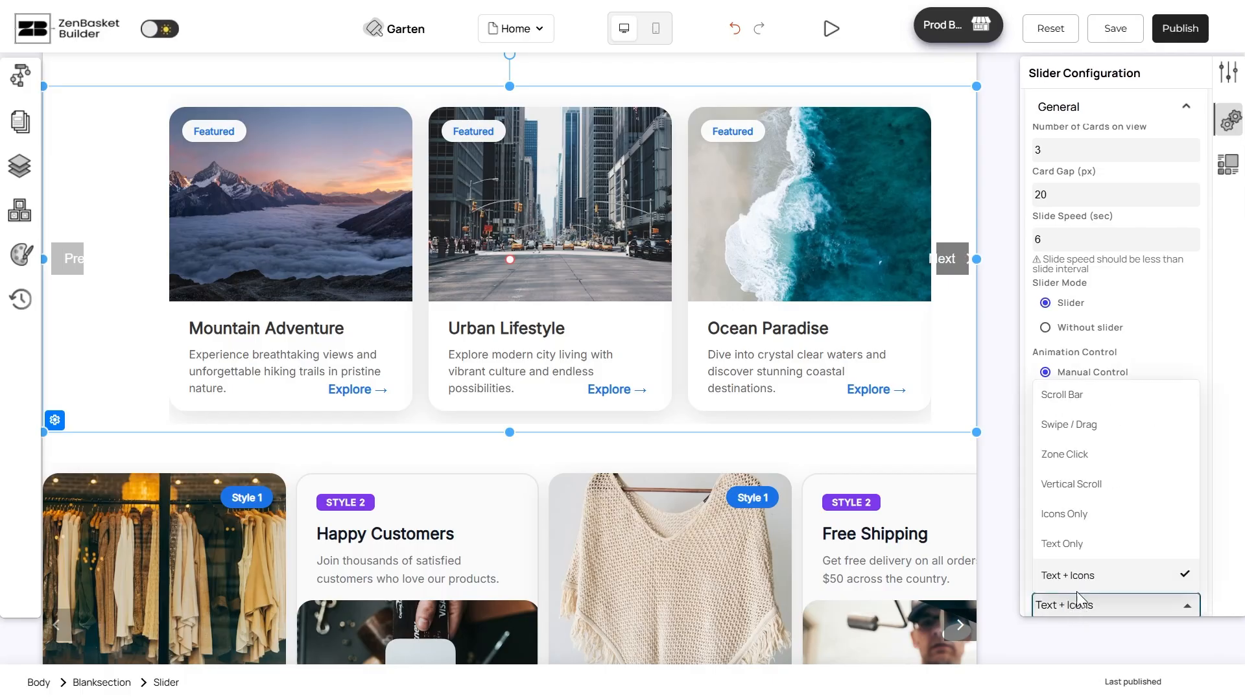
click(1083, 524)
Try the Swipe / Drag scroll behavior, then set the slider's scroll behavior to Scroll Bar and try the bar.
scroll(1084, 526, down, 3)
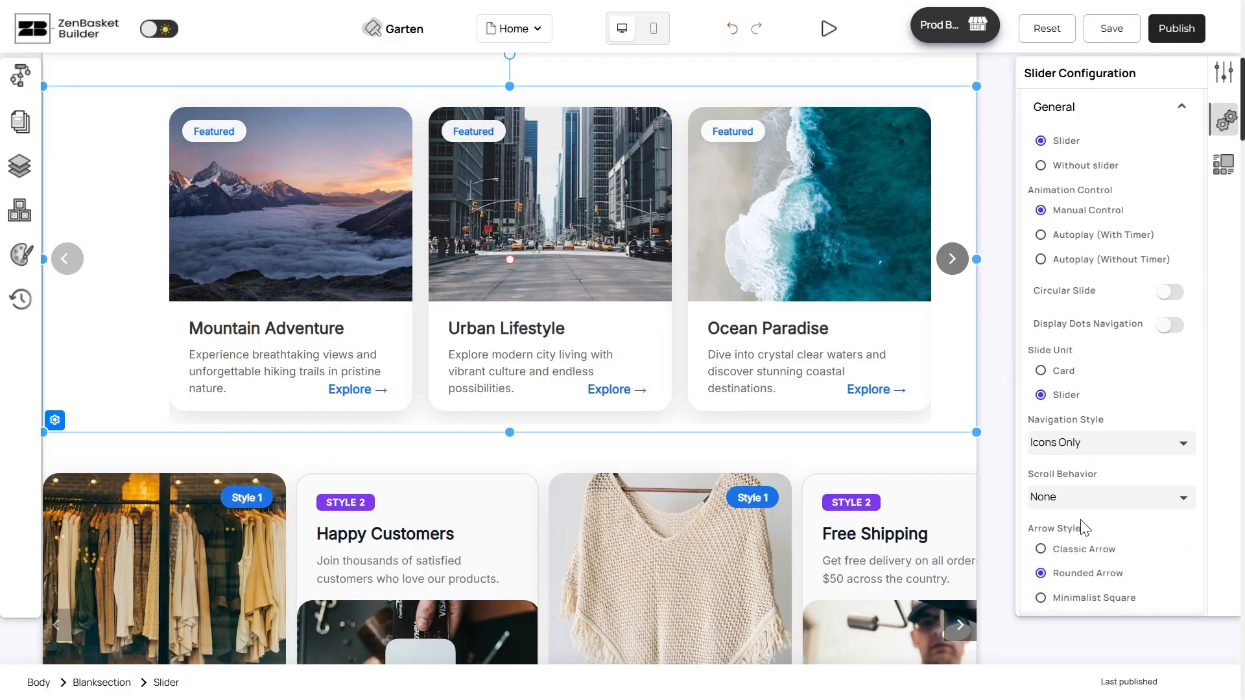
click(1073, 508)
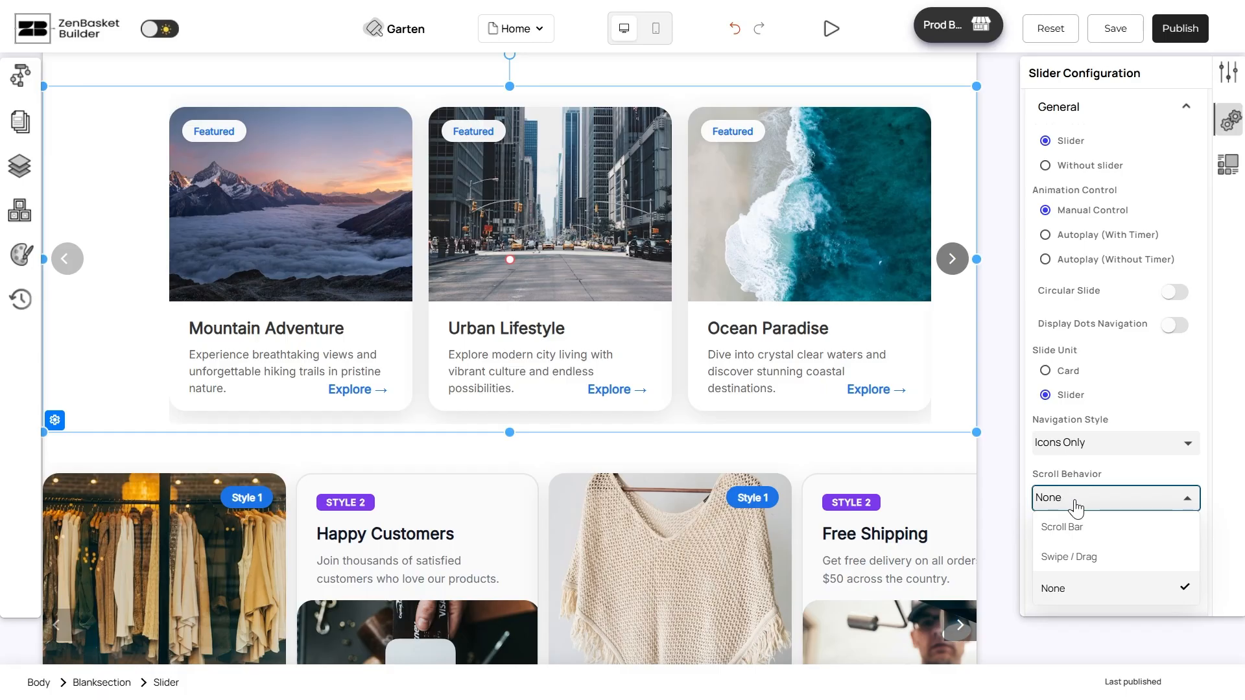
click(1074, 556)
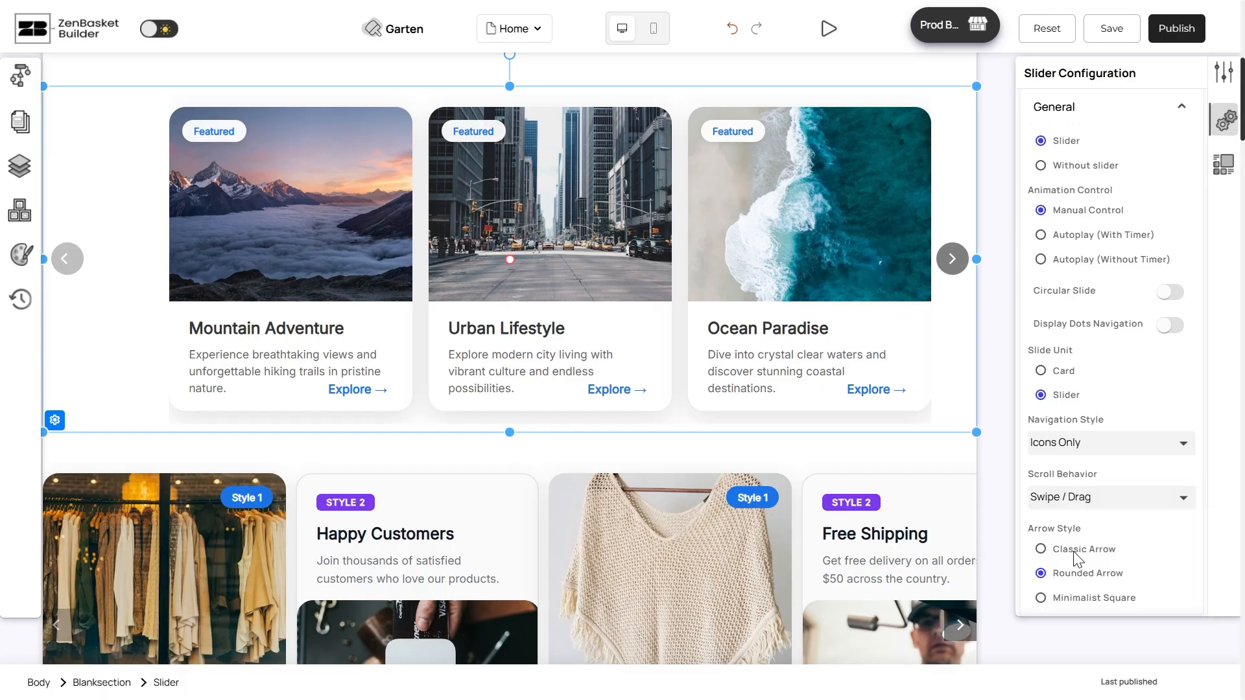
click(1070, 497)
click(1066, 524)
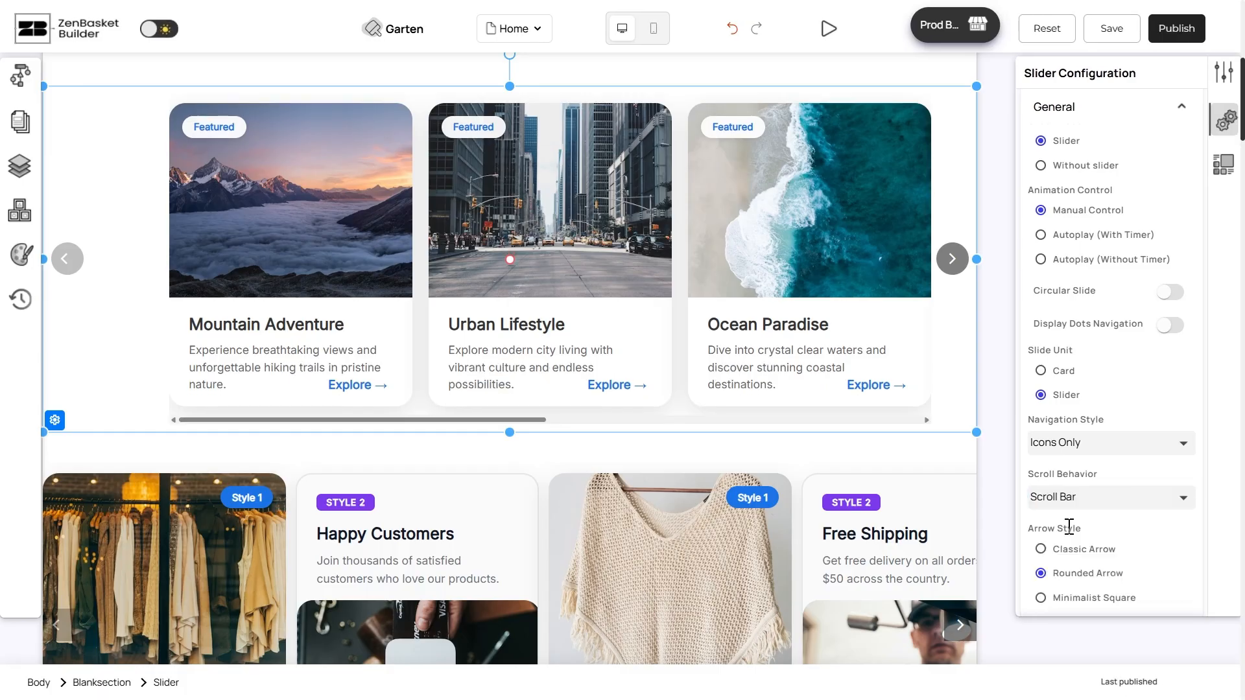
mouse_move(422, 421)
mouse_down()
mouse_move(759, 447)
mouse_move(431, 439)
mouse_up()
Compare the Classic and Rounded arrow styles, and set the slider's arrow style to Minimalist Square.
click(1041, 549)
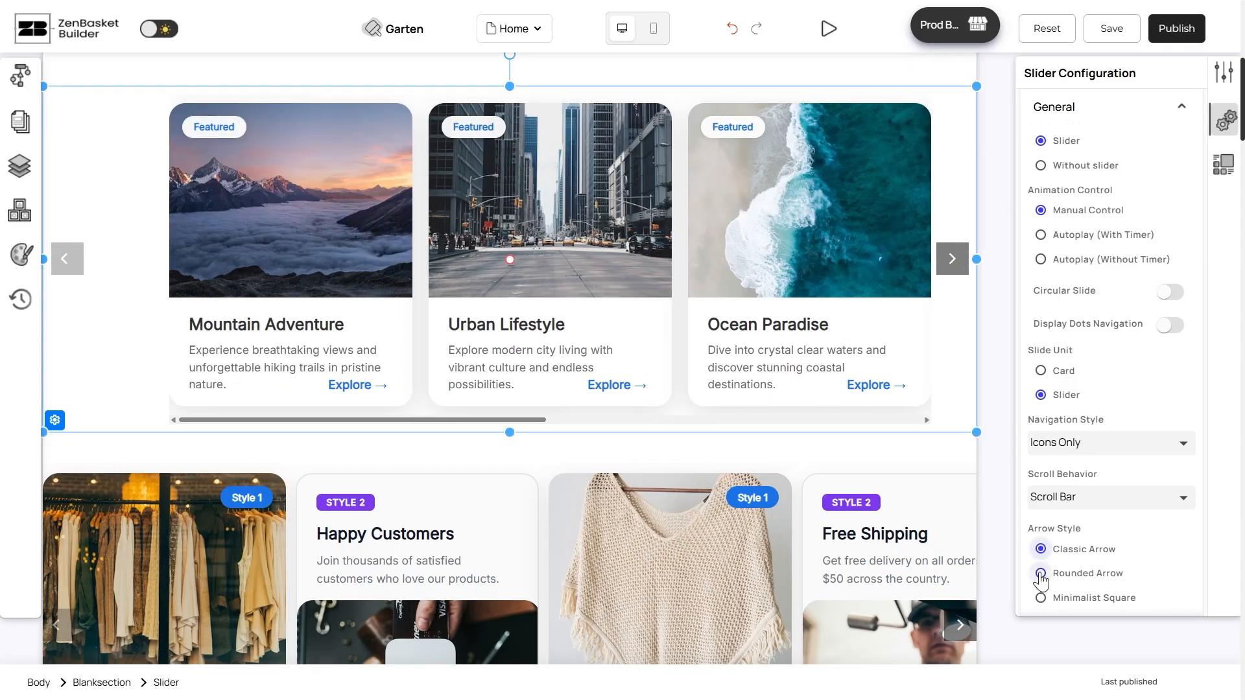
click(1041, 573)
click(1040, 597)
Try the Top Center and Bottom Left arrow placements, then restore Centered-Inside.
scroll(1044, 600, down, 1)
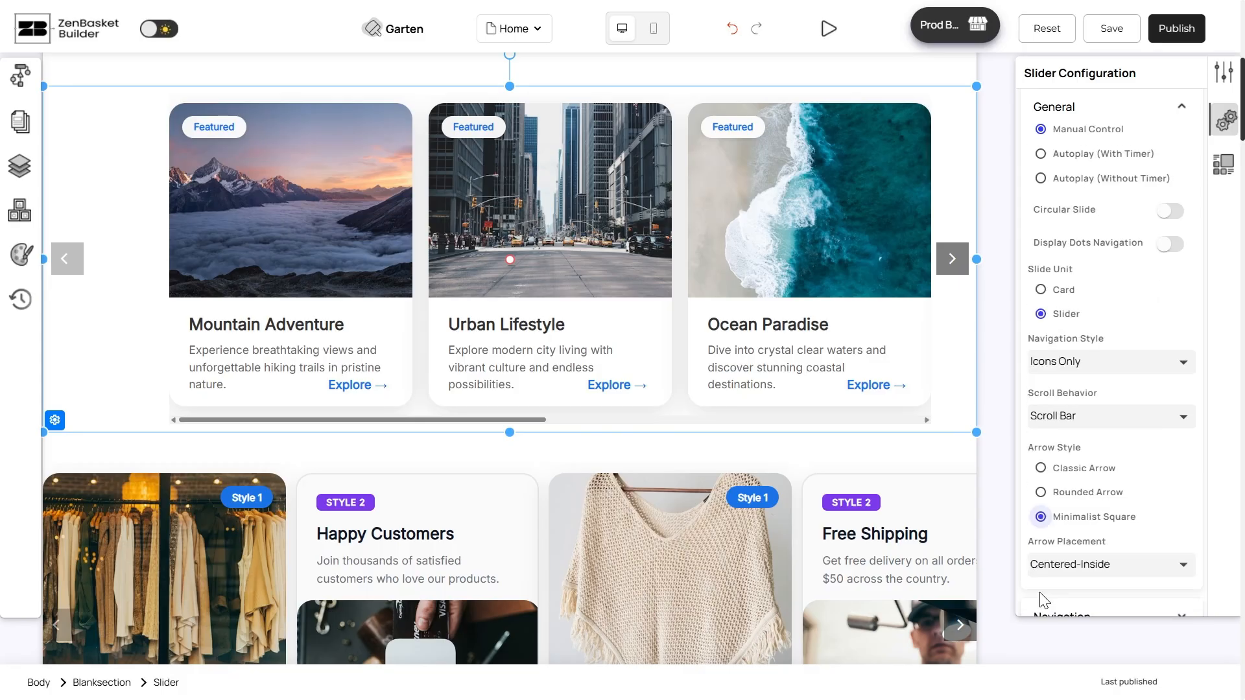
click(1044, 566)
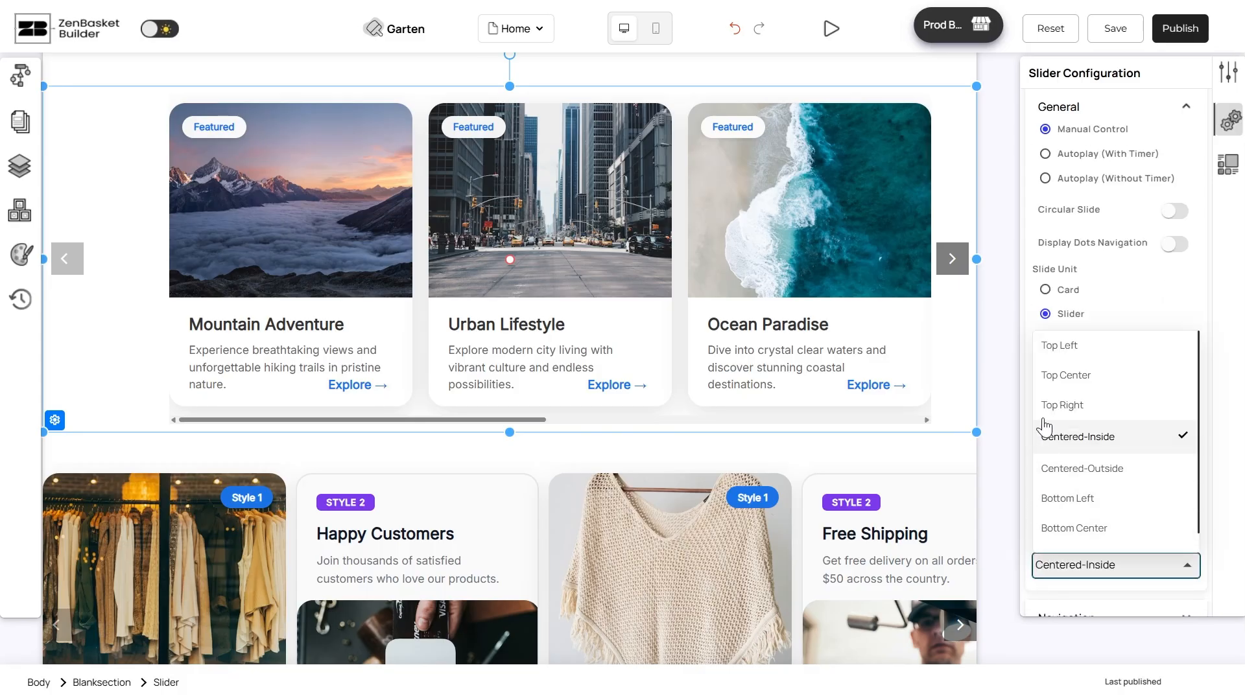
click(1050, 387)
click(1069, 564)
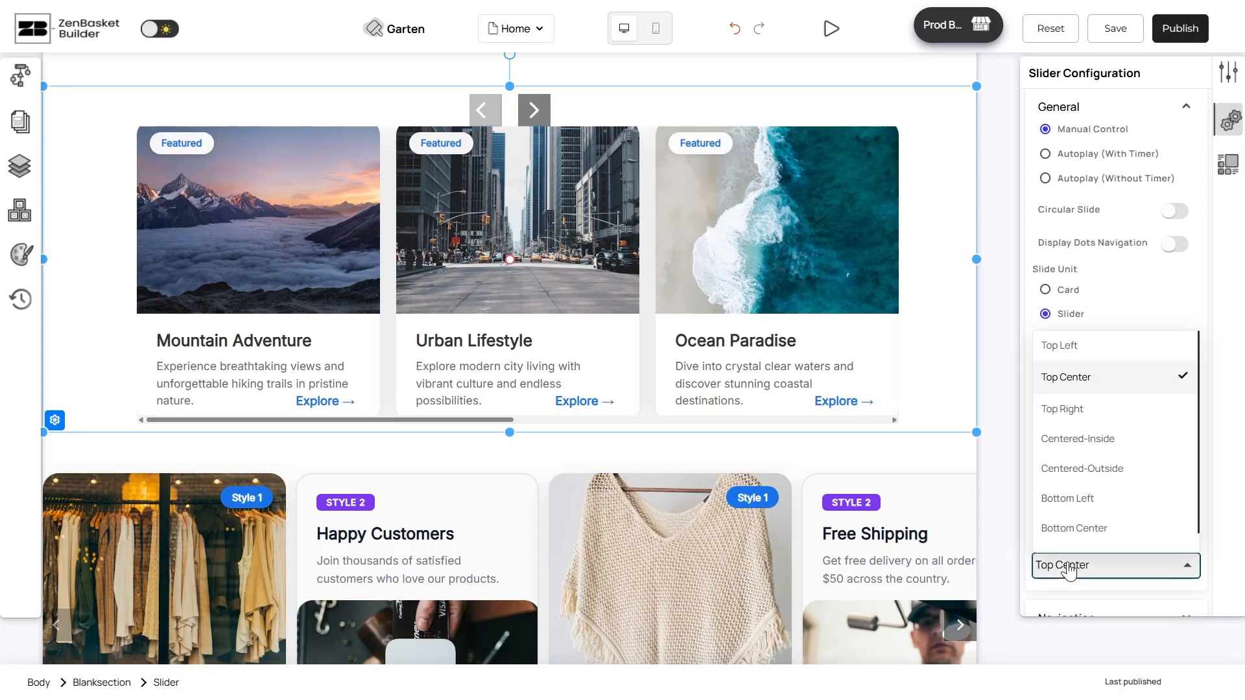
click(1064, 507)
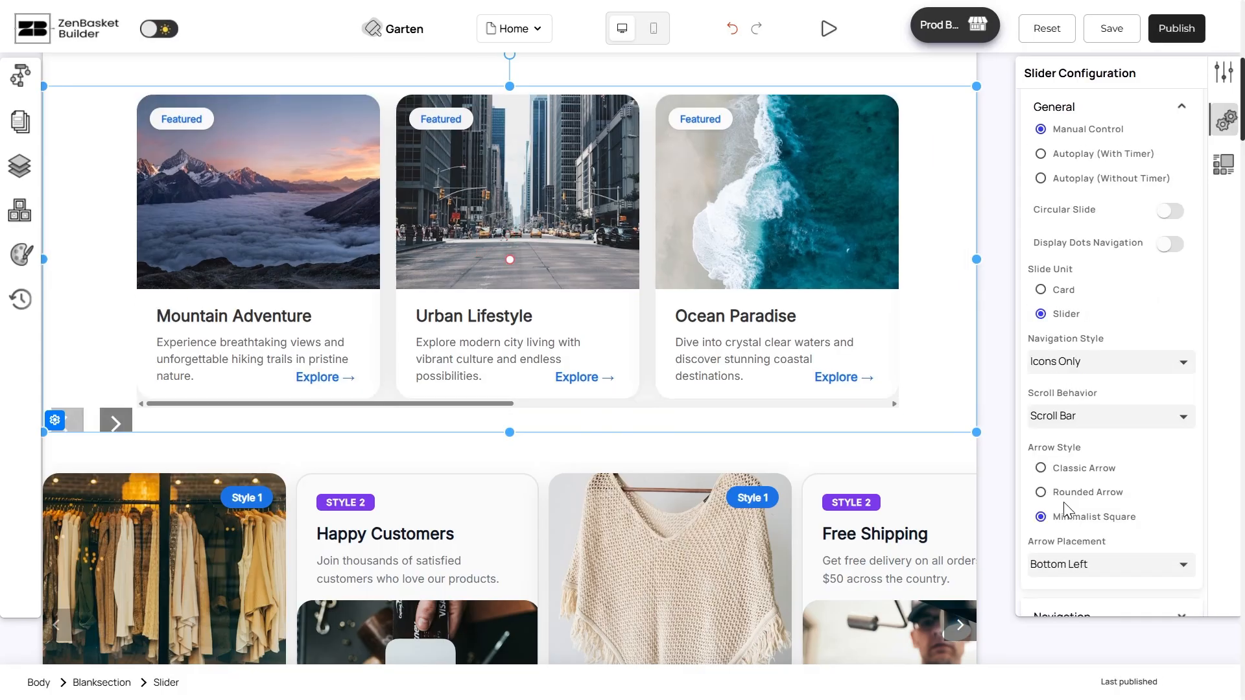
click(1074, 569)
click(1075, 449)
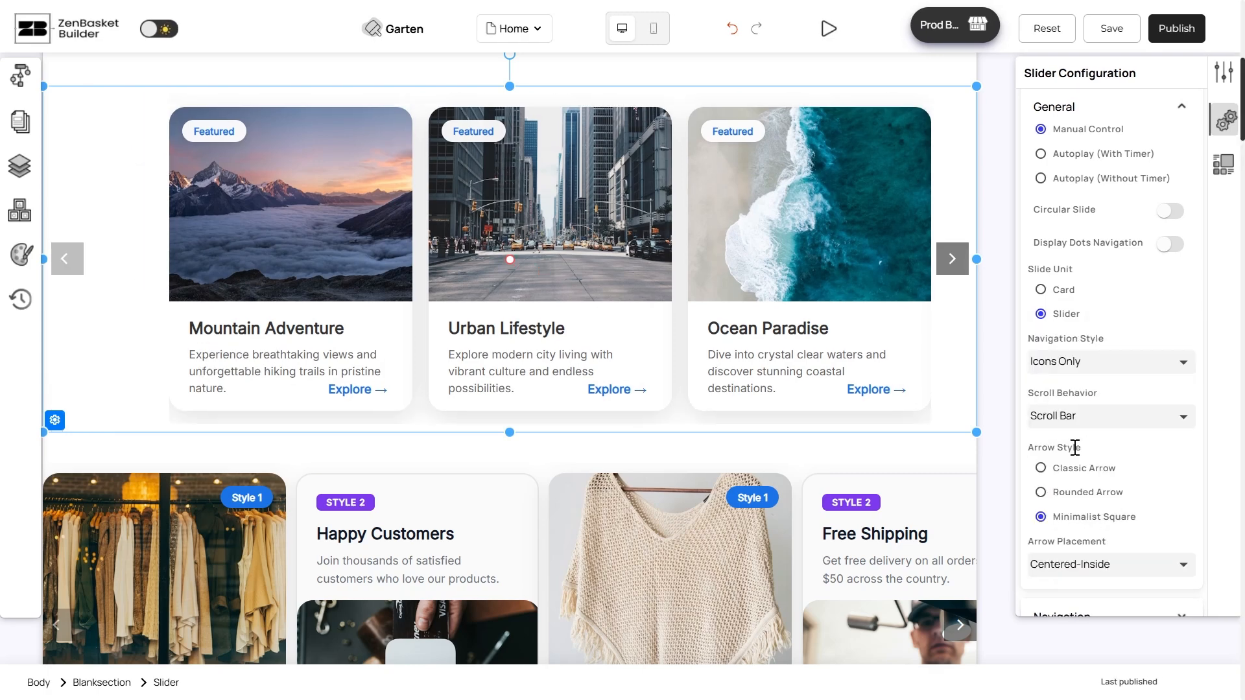
Collapse the slider's General configuration group.
scroll(1075, 449, down, 1)
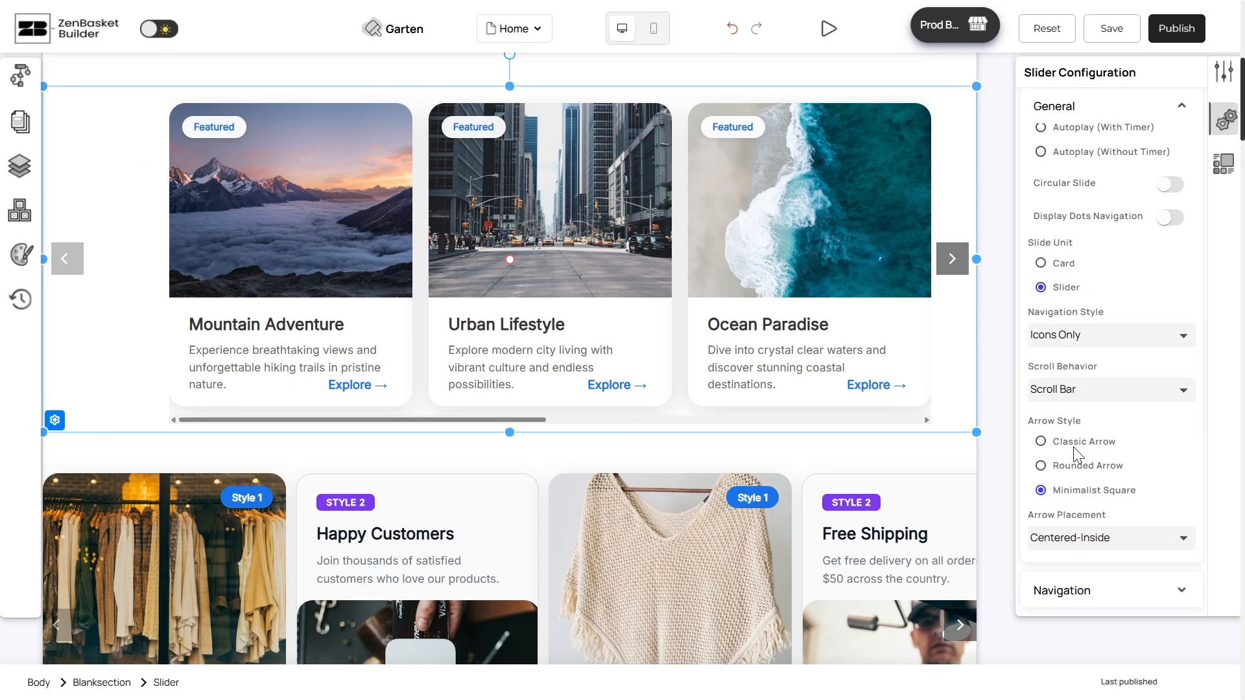
scroll(1075, 454, up, 3)
click(1127, 119)
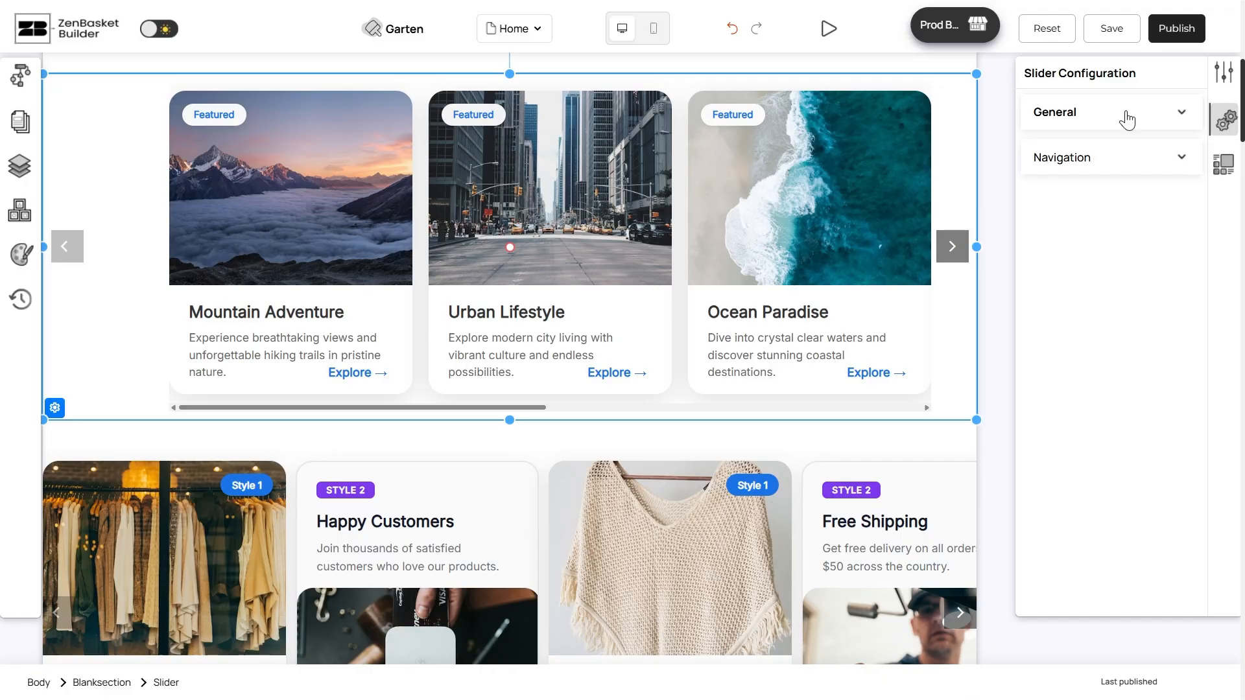
Select the product slider starting with Argon Sweater and open its data mapping settings.
scroll(841, 117, down, 5)
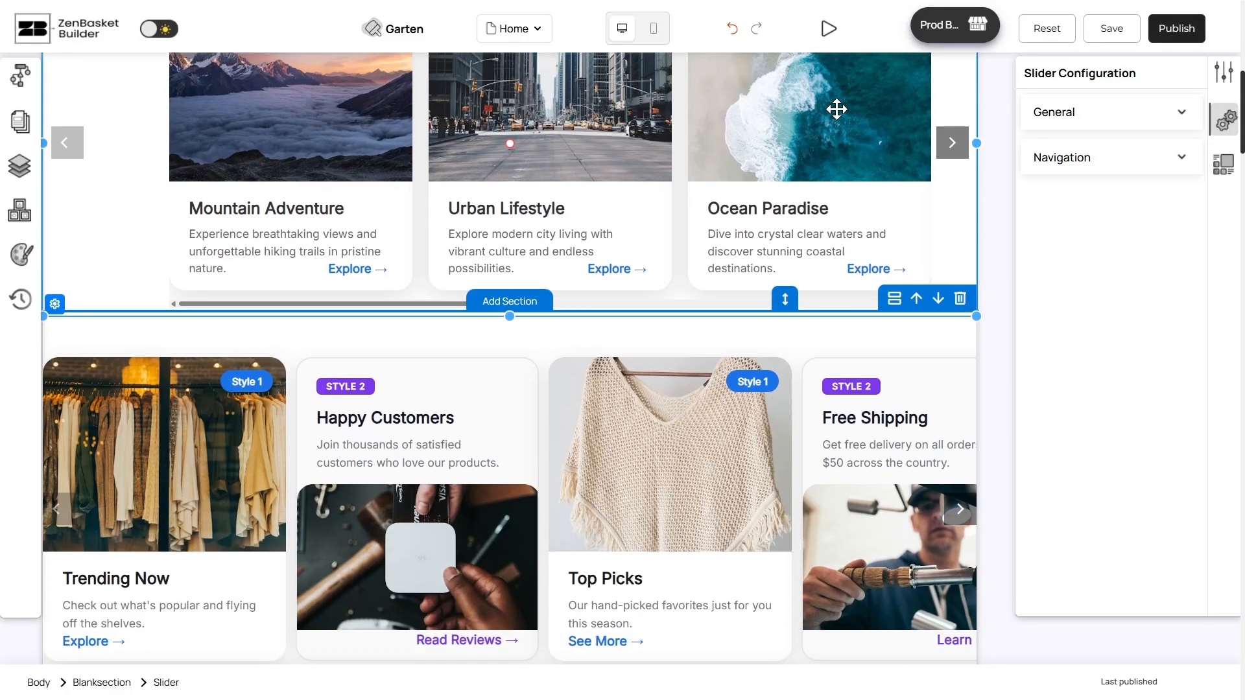
scroll(835, 109, down, 5)
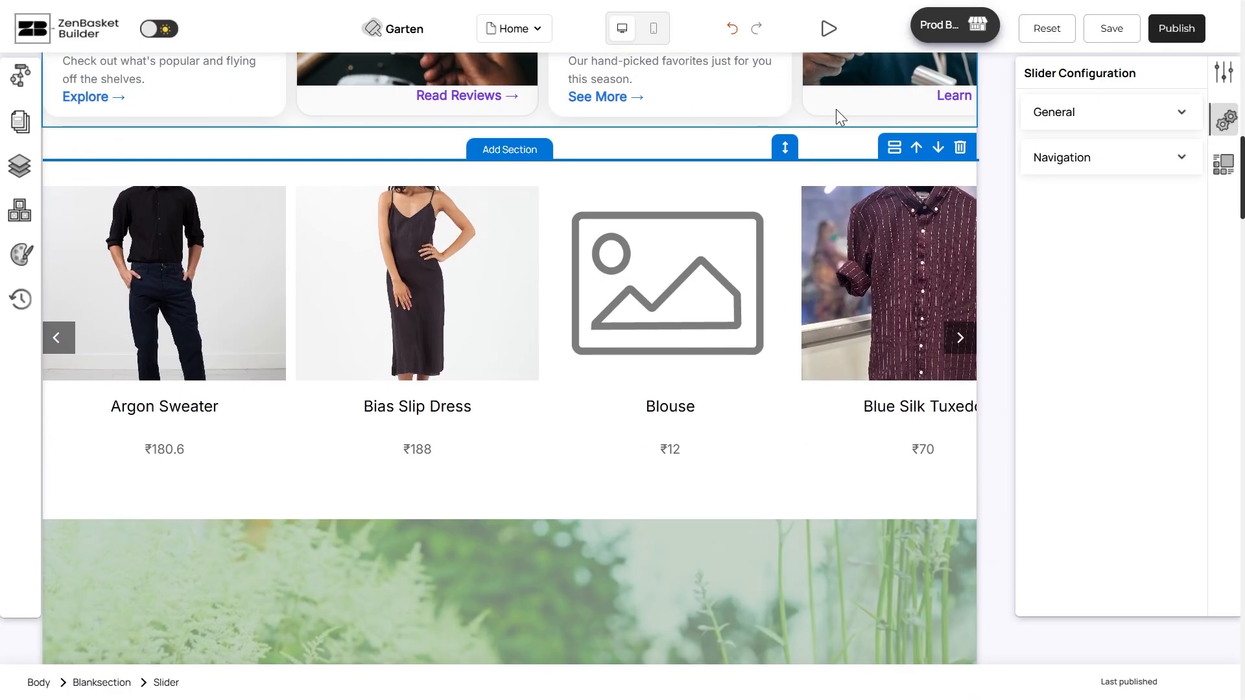
click(833, 216)
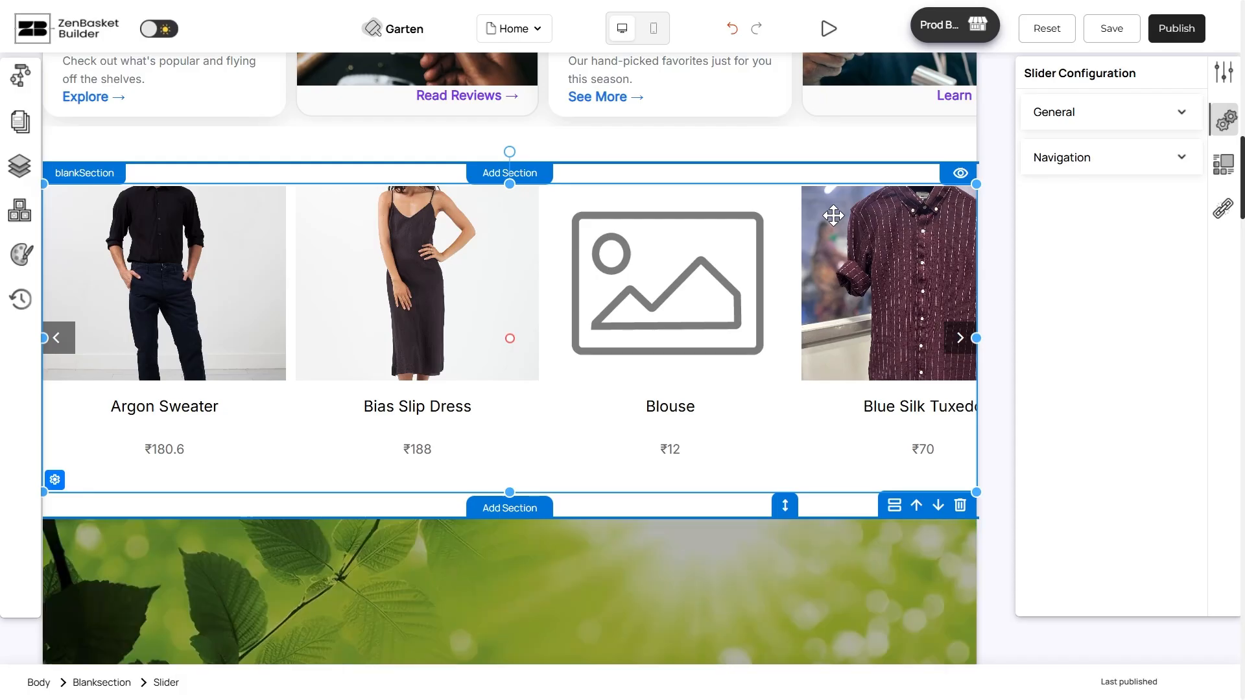
click(1225, 209)
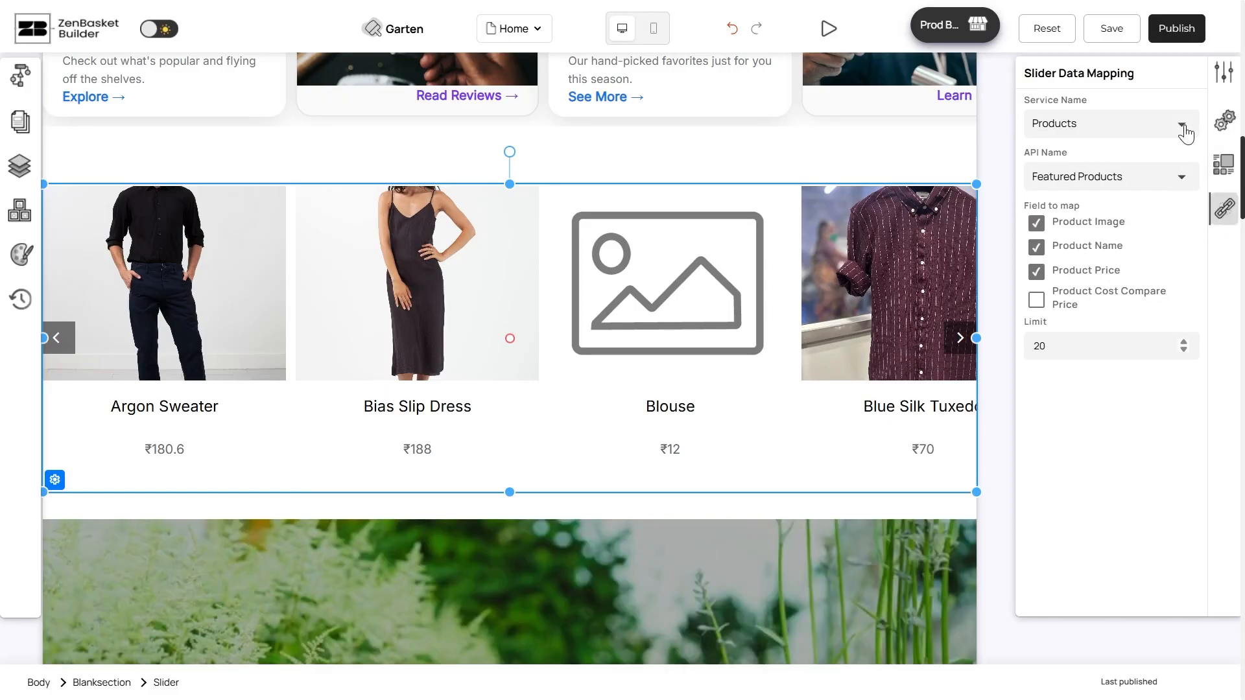
Review the service and API choices for the product slider, keeping Products and Featured Products.
click(1184, 124)
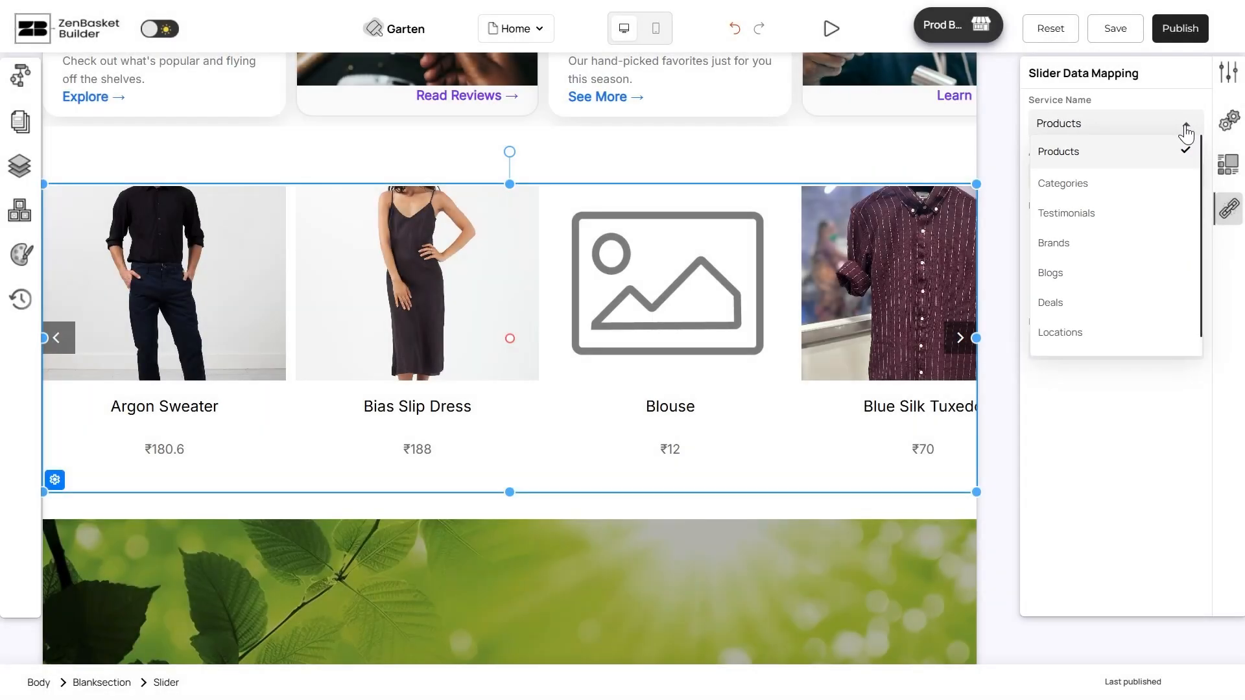
click(1185, 133)
click(1186, 188)
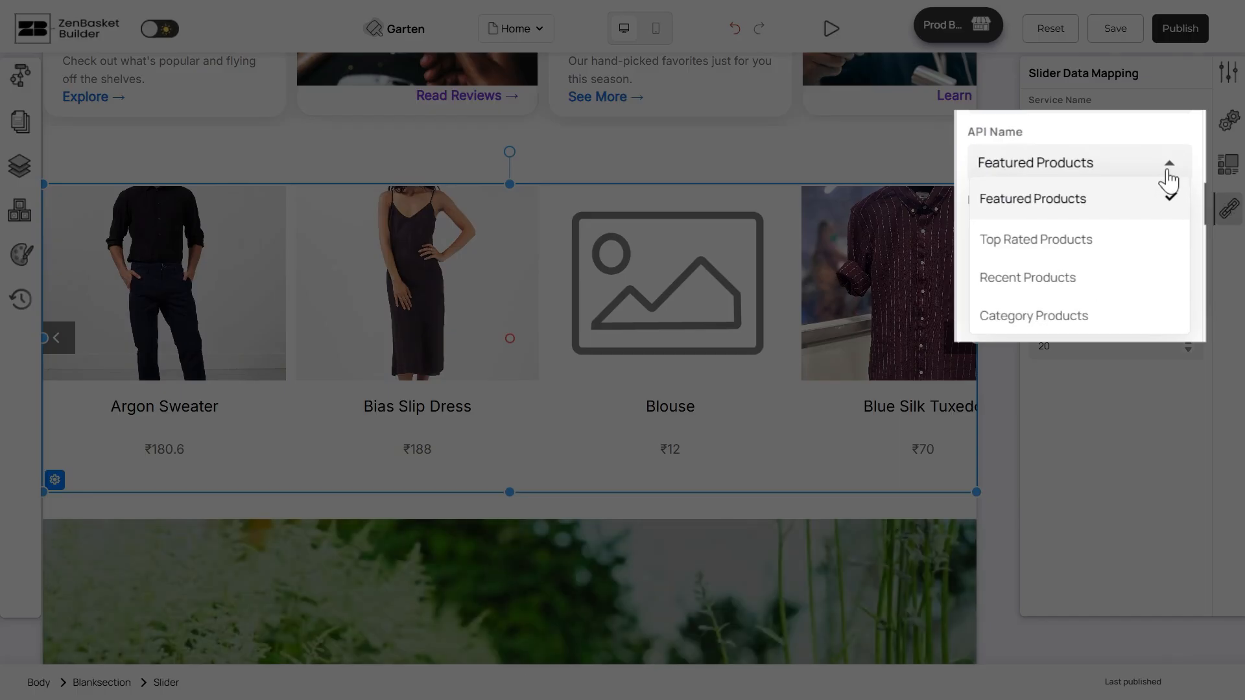
click(1167, 173)
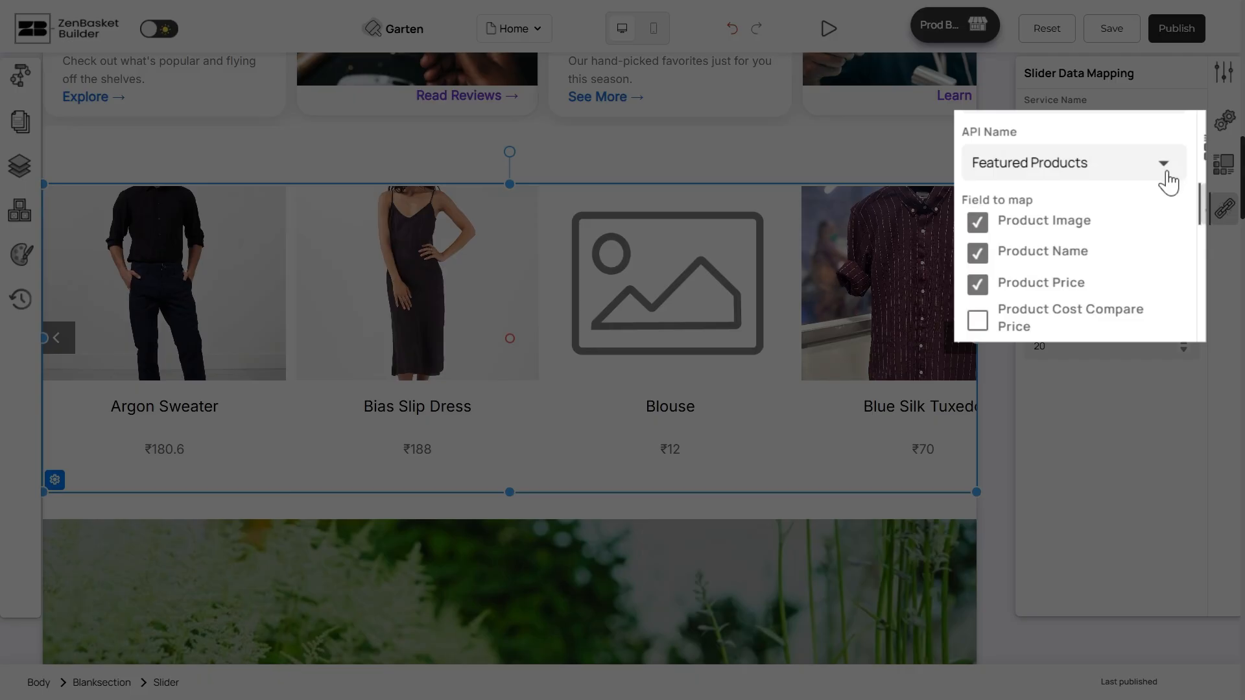